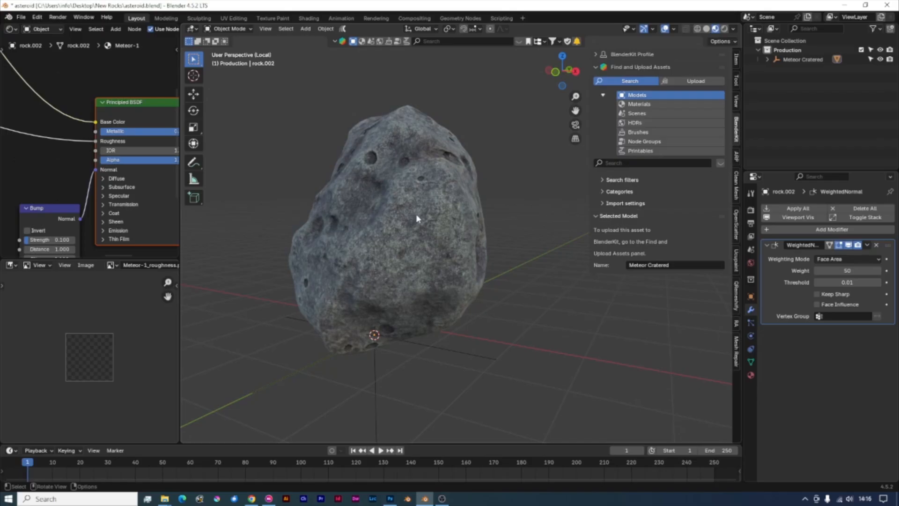
- Switch to Photoshop and add a new empty layer above the rock texture layer
click(389, 498)
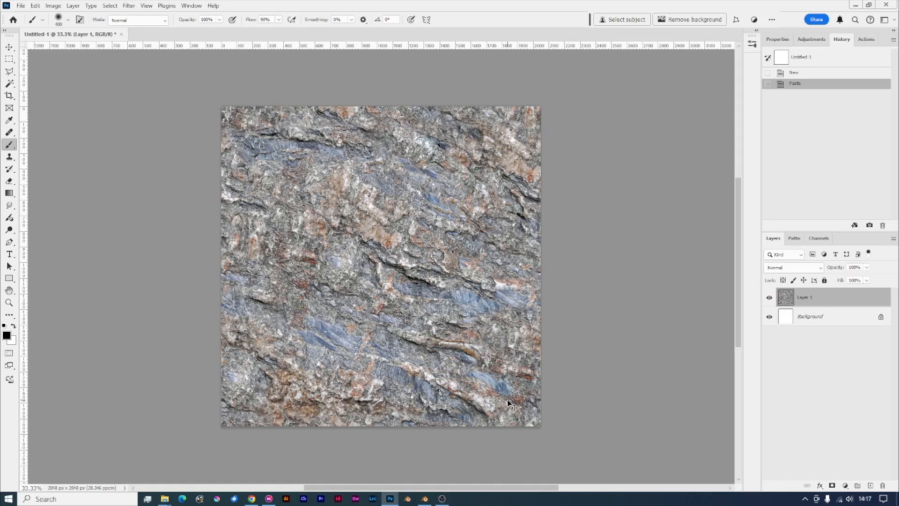
alt+scroll(508, 402, up, 2)
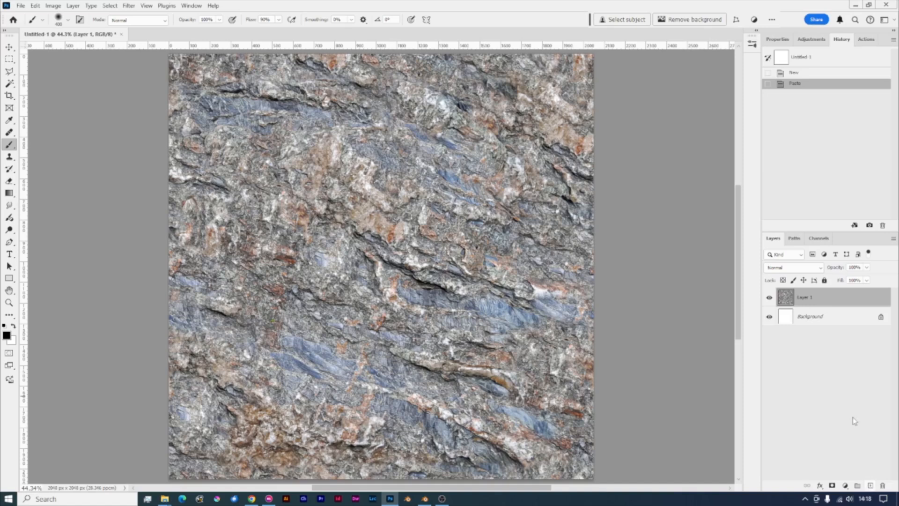
click(191, 6)
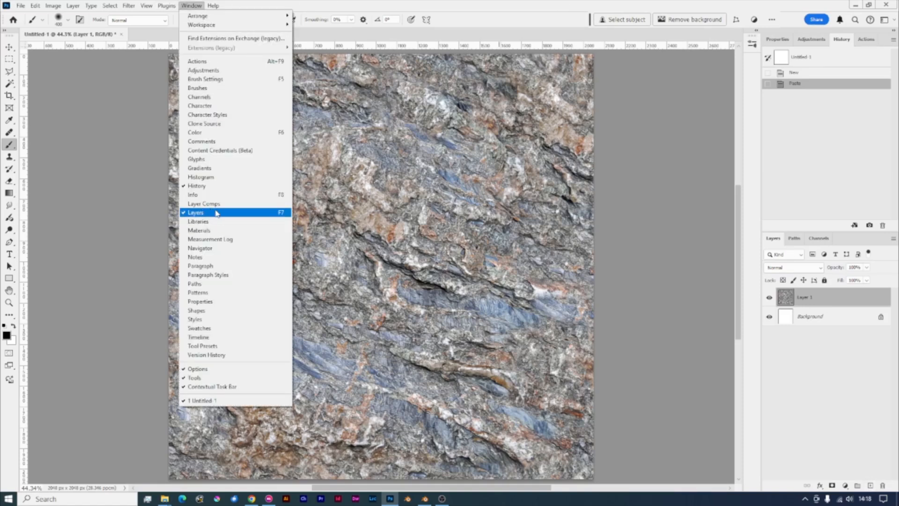
click(424, 4)
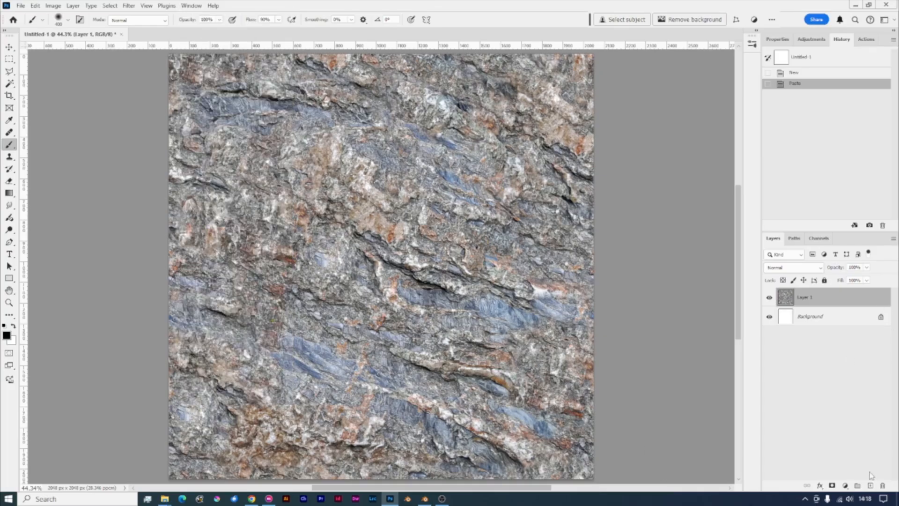
click(870, 486)
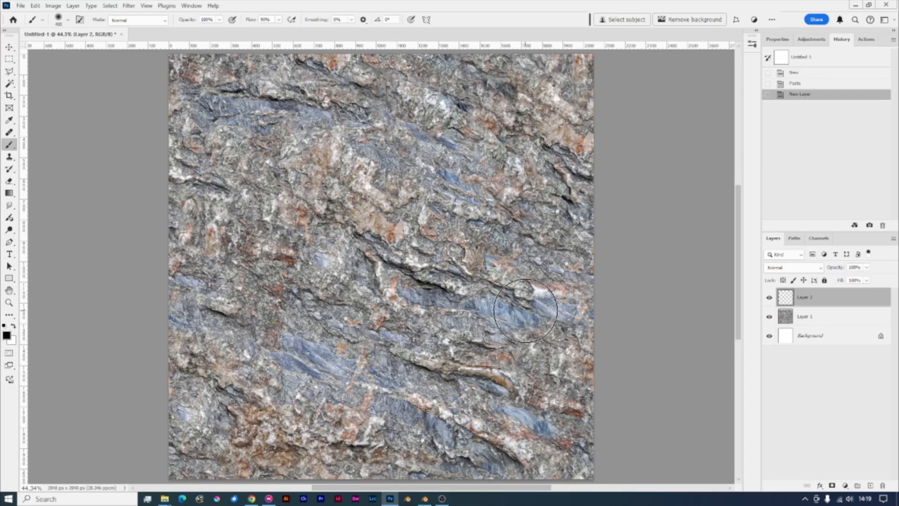
- Try a soft black dab overlapped by a white dab on the new layer, and undo both strokes
mouse_move(343, 216)
mouse_down()
mouse_move(337, 206)
mouse_move(354, 210)
mouse_up()
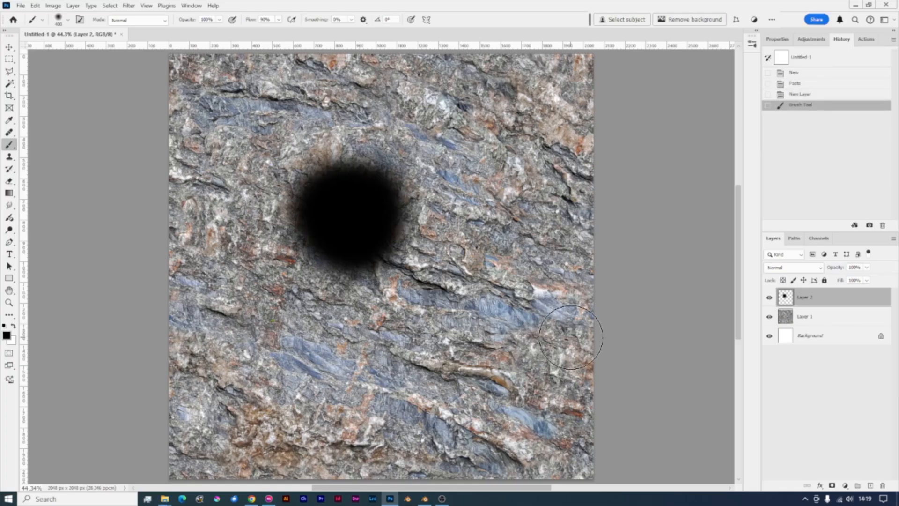
click(13, 325)
click(392, 248)
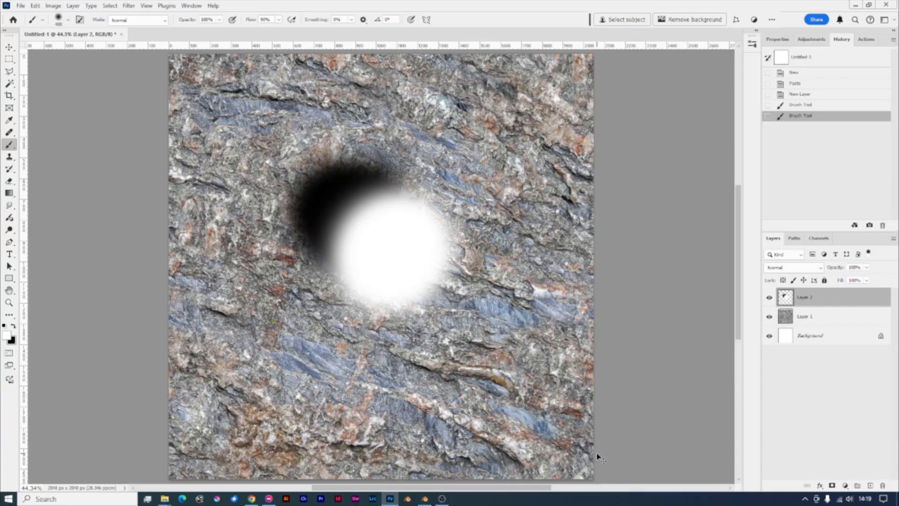
key(ctrl+z)
key(ctrl+z)
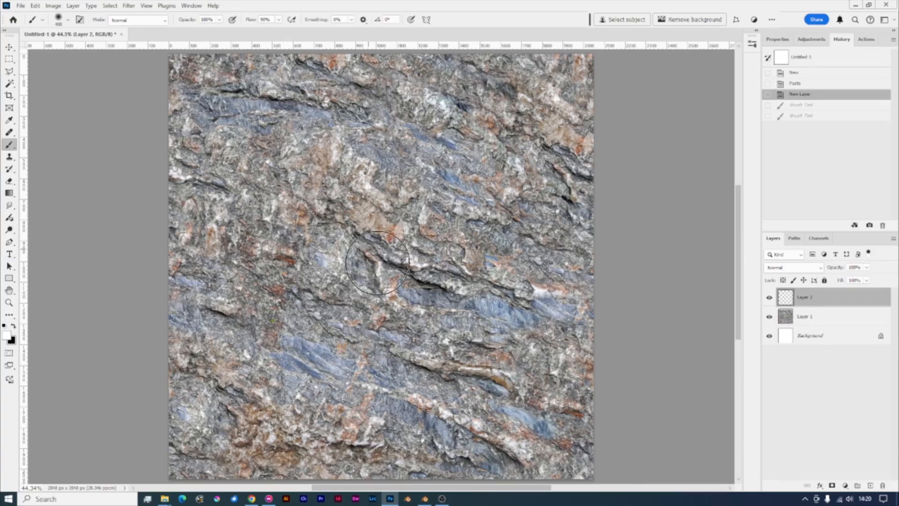
- Try a thick black ring filled with white on the new layer, and undo both strokes
click(13, 325)
mouse_move(393, 176)
mouse_down()
mouse_move(337, 173)
mouse_move(287, 315)
mouse_move(471, 290)
mouse_move(473, 209)
mouse_move(367, 159)
mouse_move(293, 169)
mouse_move(261, 281)
mouse_move(342, 337)
mouse_move(485, 305)
mouse_move(466, 201)
mouse_move(345, 146)
mouse_move(268, 181)
mouse_move(243, 209)
mouse_up()
click(13, 326)
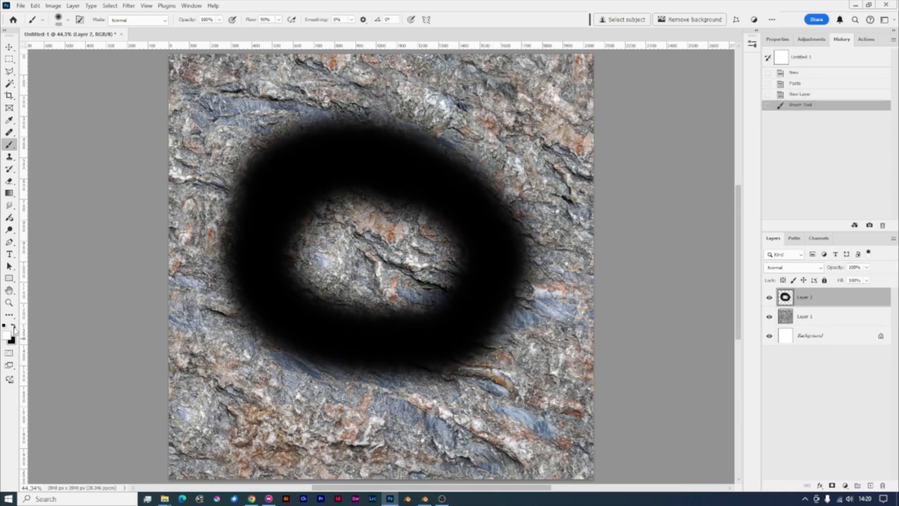
mouse_move(388, 276)
mouse_down()
mouse_move(351, 231)
mouse_move(371, 281)
mouse_move(407, 239)
mouse_move(365, 249)
mouse_move(415, 257)
mouse_move(457, 295)
mouse_up()
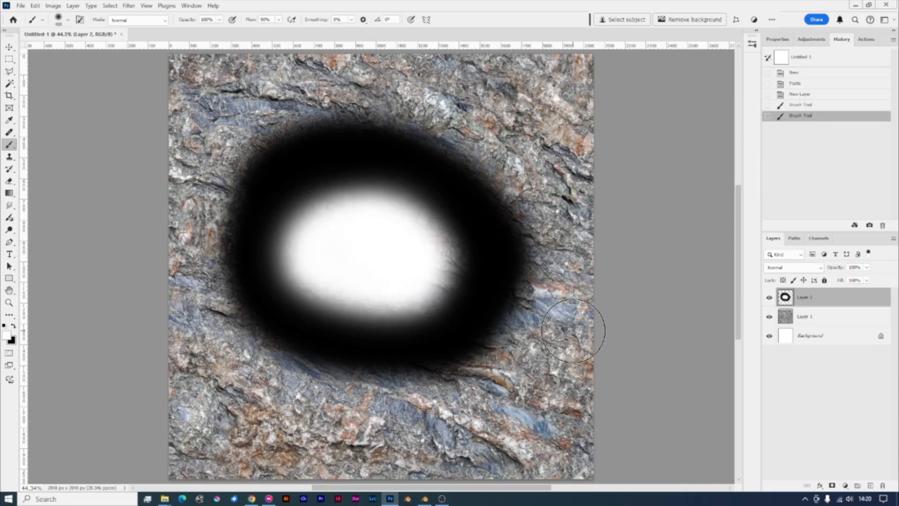
key(ctrl+z)
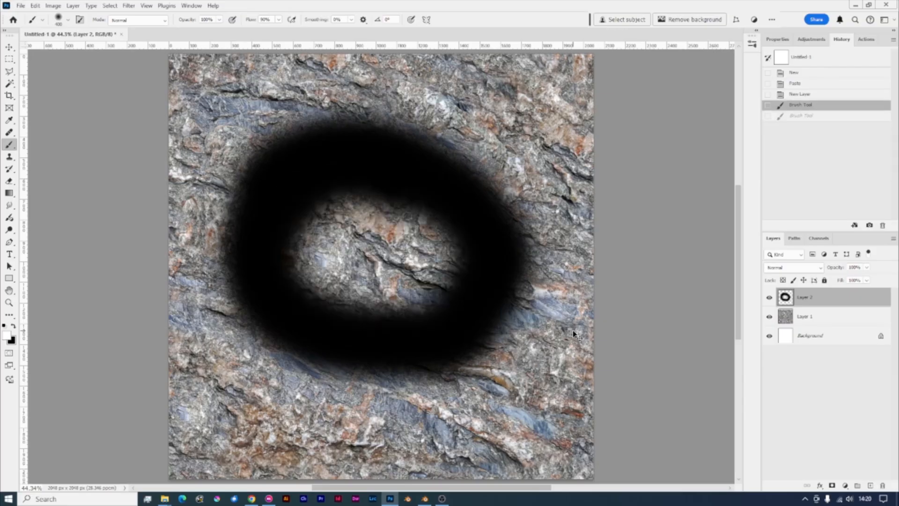
key(ctrl+z)
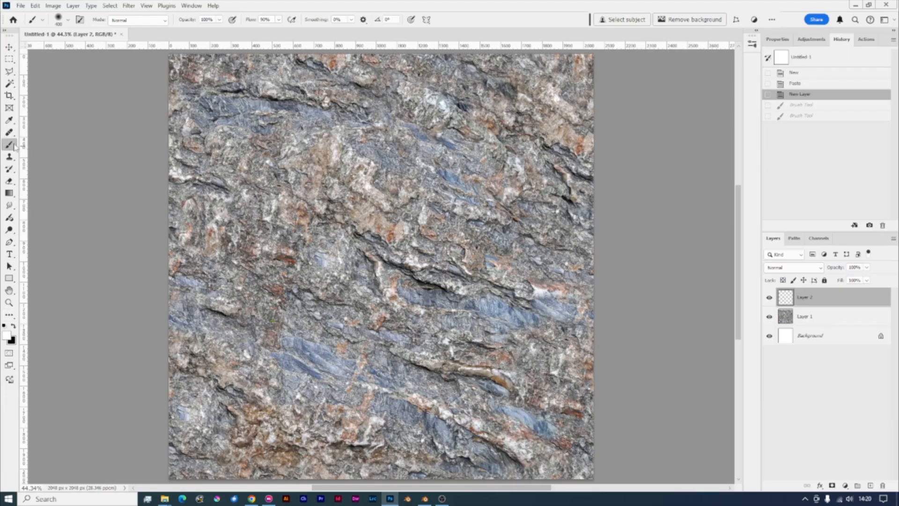
- Set the soft round brush to a size of 1200 px
click(218, 20)
right_click(349, 235)
drag(449, 128, 454, 131)
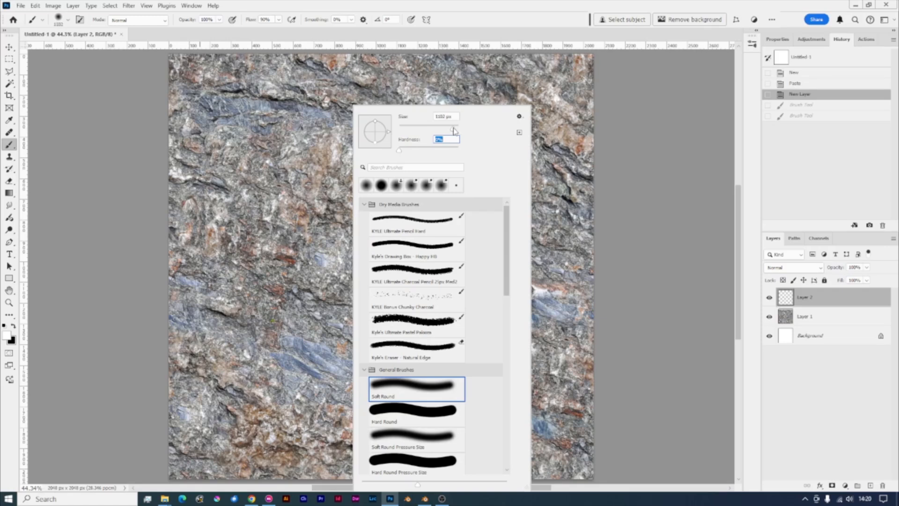
drag(454, 131, 453, 130)
text(1200)
key(Return)
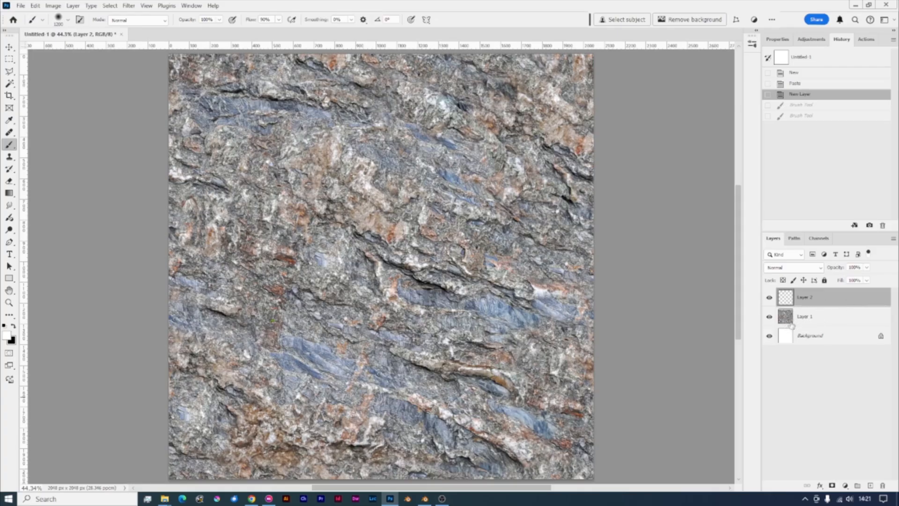
- Build up a soft white glow near the middle of the texture with three dabs on the same spot
click(375, 266)
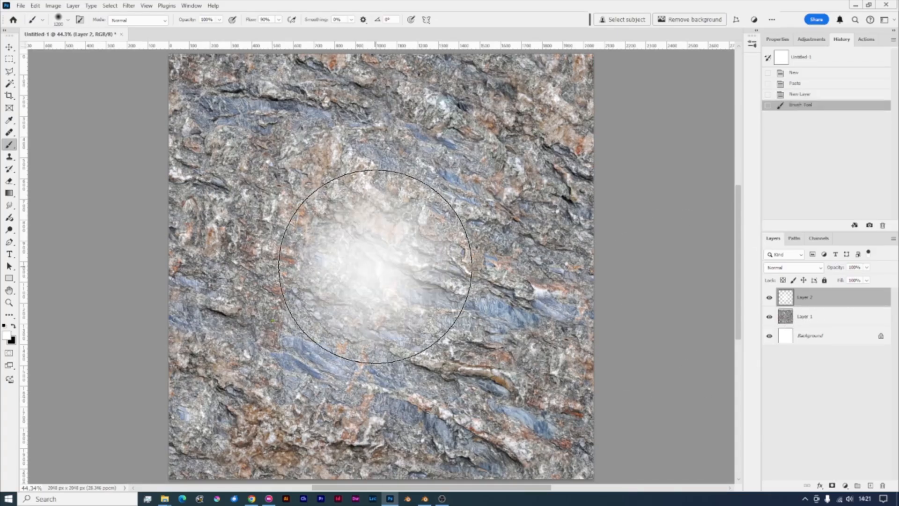
click(374, 266)
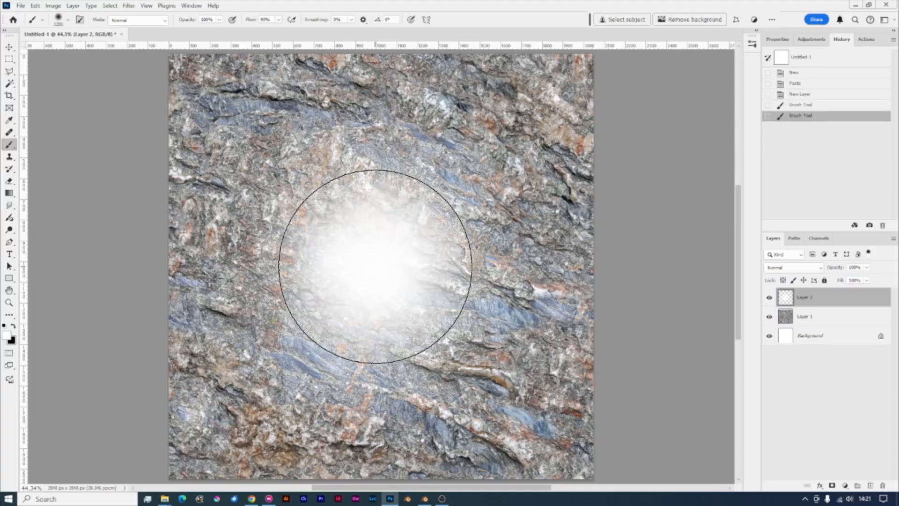
click(375, 267)
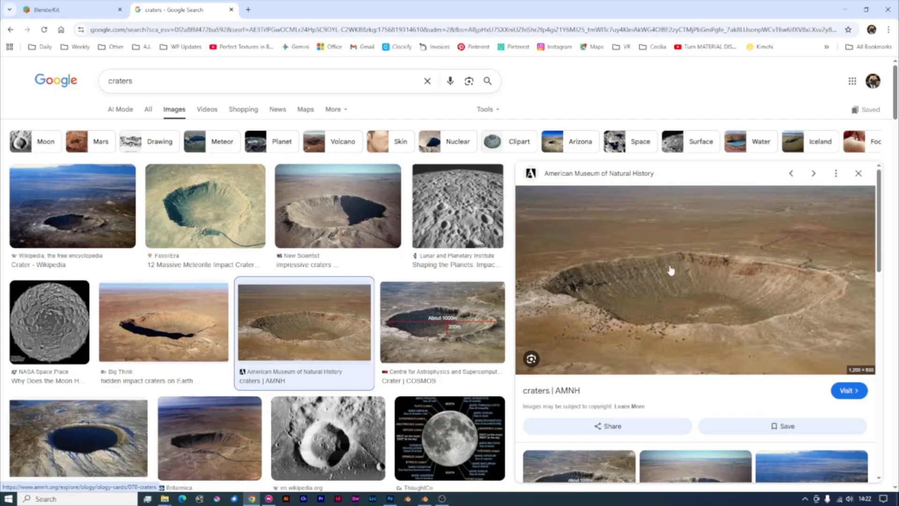
- Preview the lunar crater photo in the browser's image results, and make black the foreground colour in Photoshop
click(344, 447)
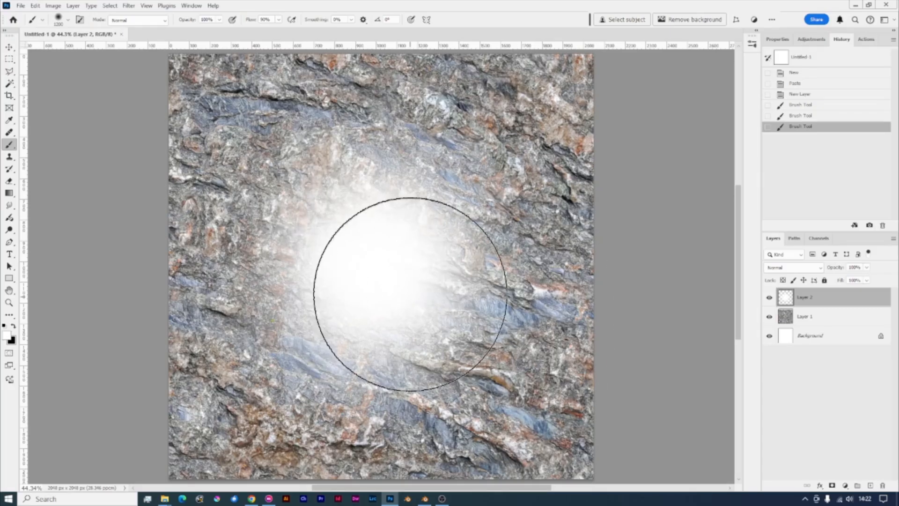
click(13, 325)
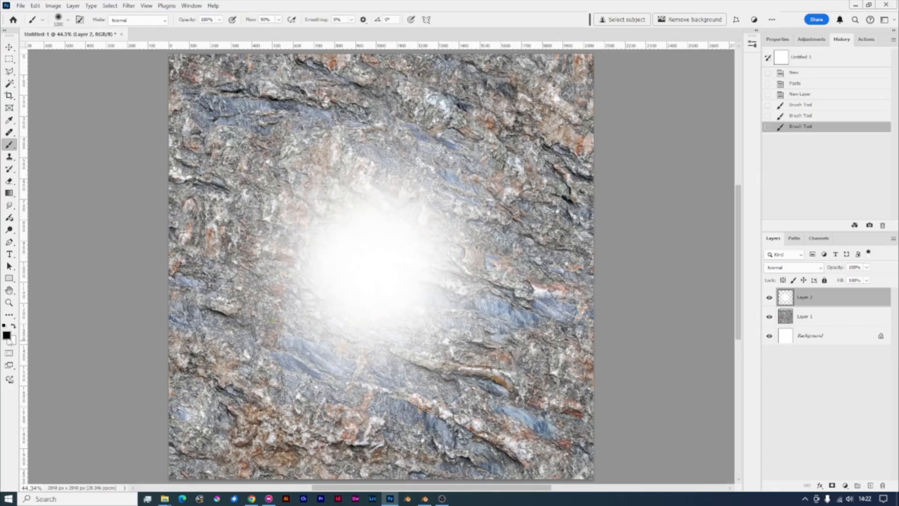
click(13, 326)
click(14, 326)
click(13, 326)
click(14, 327)
click(12, 327)
click(4, 325)
click(13, 326)
click(13, 327)
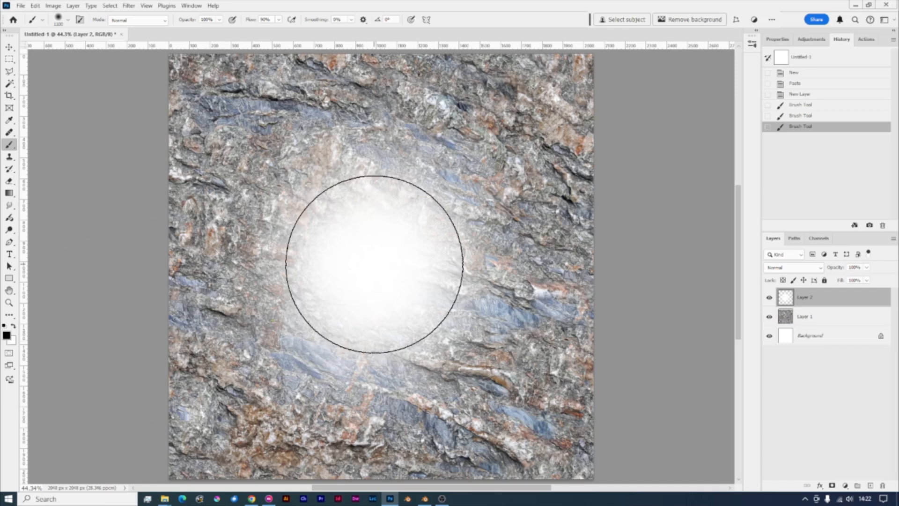
- Set the brush size to 800 px and raise its hardness to a little under 50%
right_click(392, 277)
click(469, 131)
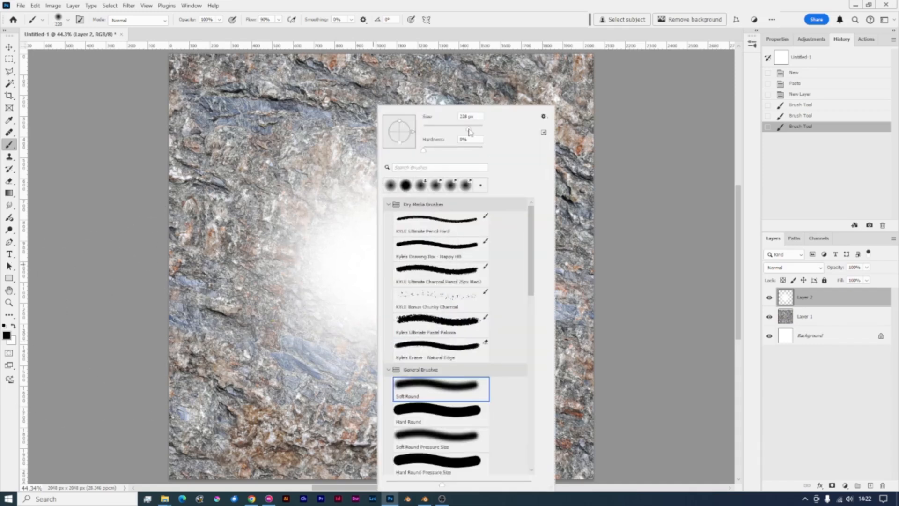
drag(476, 131, 477, 131)
text(800)
key(Return)
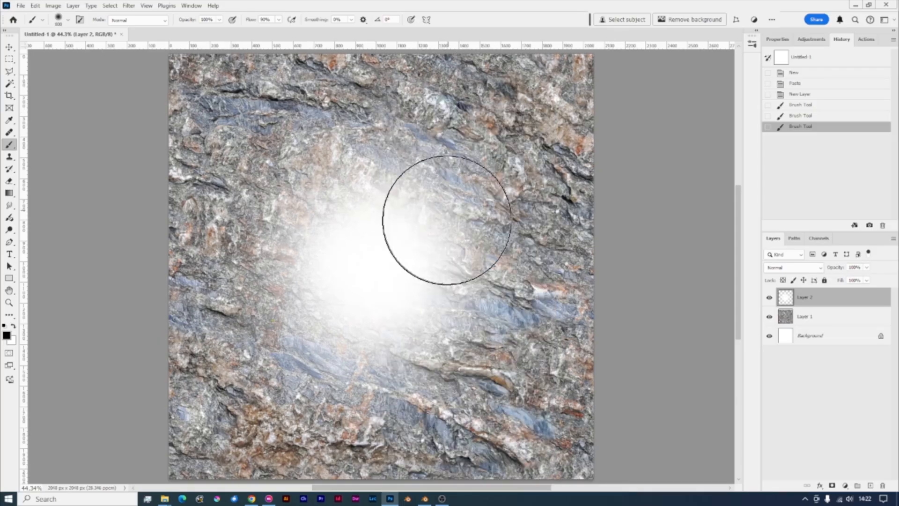
right_click(370, 261)
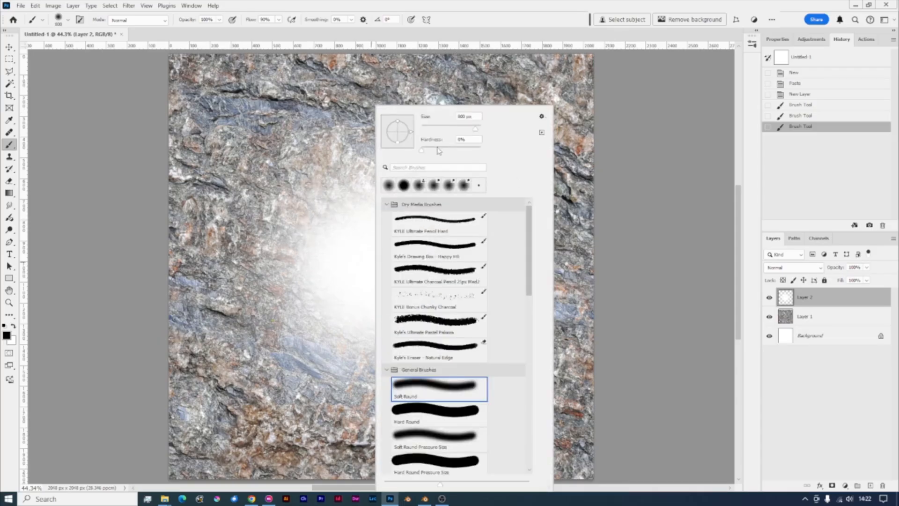
drag(427, 151, 448, 152)
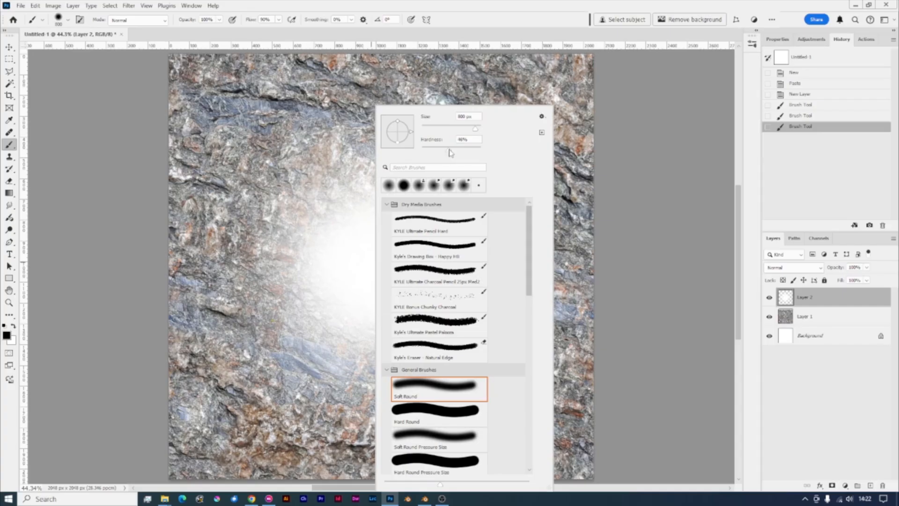
key(Return)
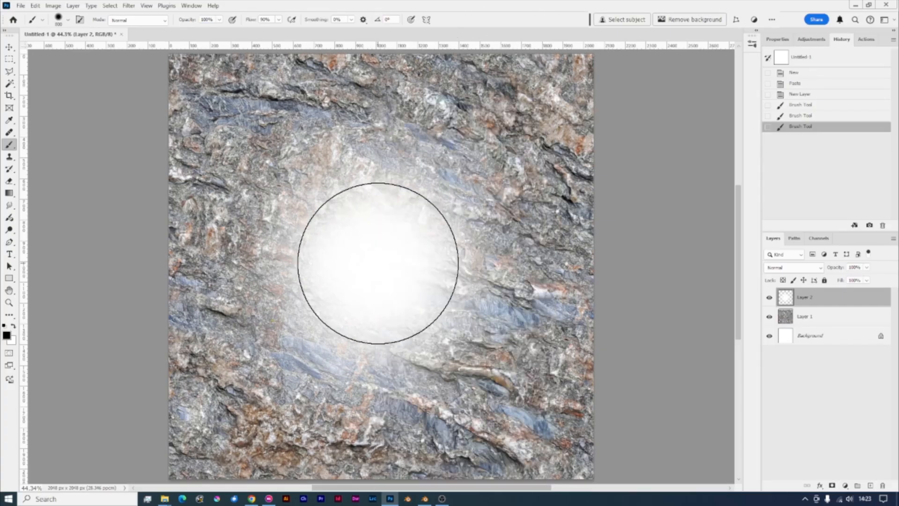
- Reduce the brush size to 400 px and dab a black crater hole at the centre of the white glow
right_click(371, 258)
drag(475, 128, 465, 127)
text(400)
key(Return)
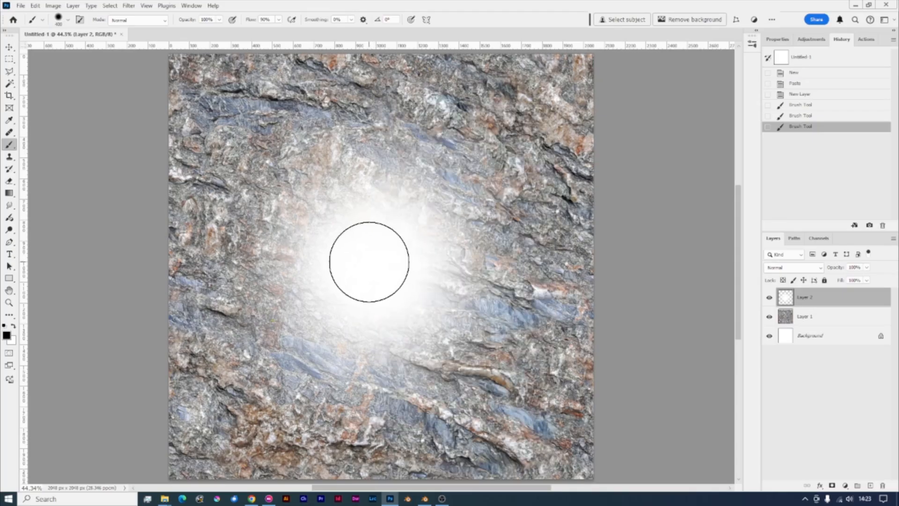
click(369, 263)
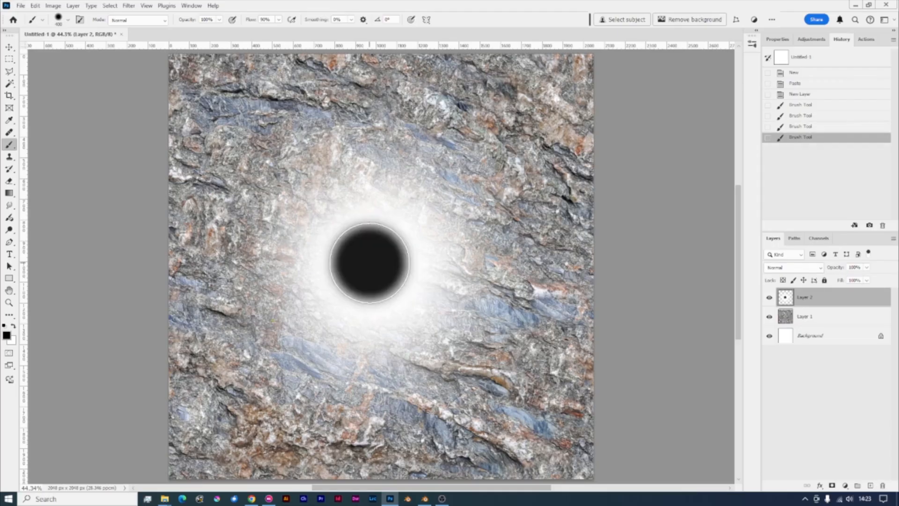
- Compare with the lunar crater photo in the browser, and activate the Smudge tool in Photoshop
key(alt+Tab)
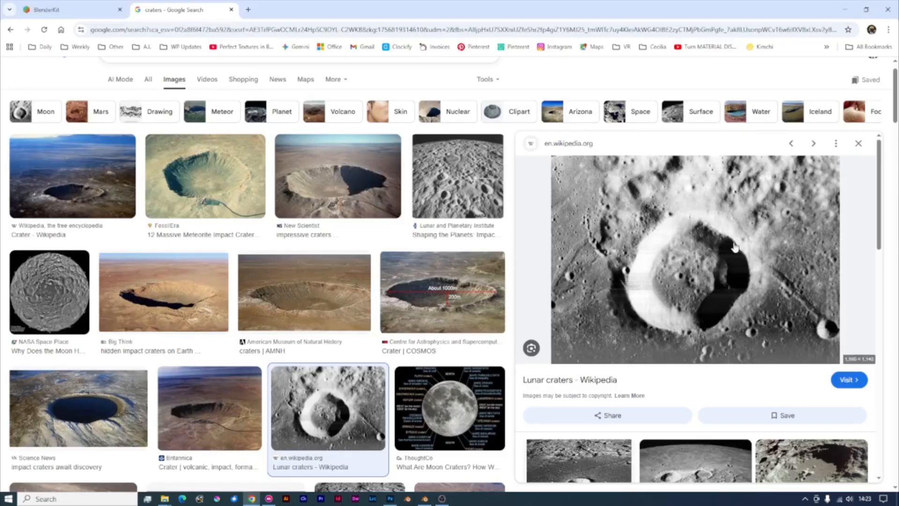
key(alt+Tab)
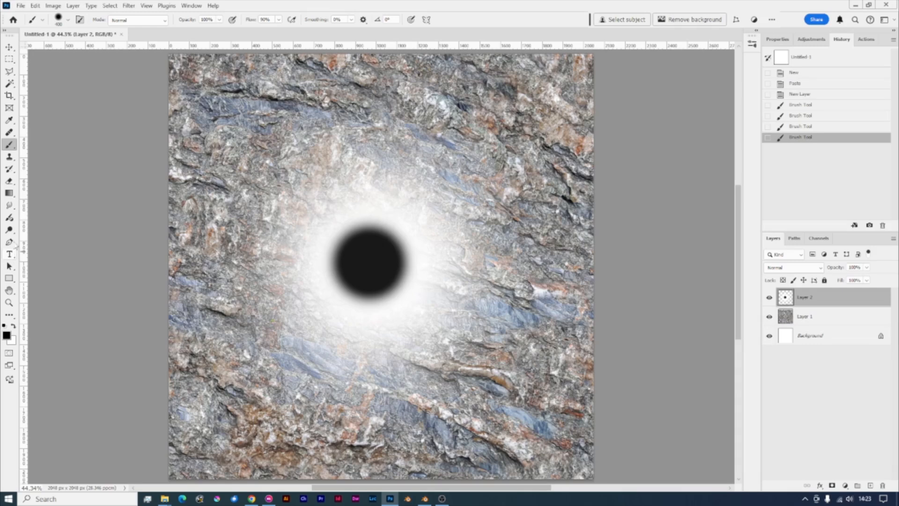
click(9, 205)
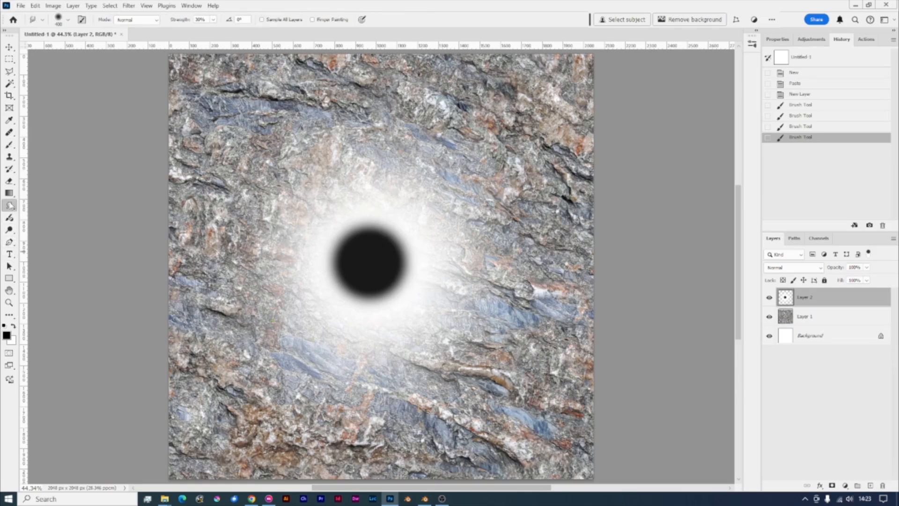
right_click(11, 207)
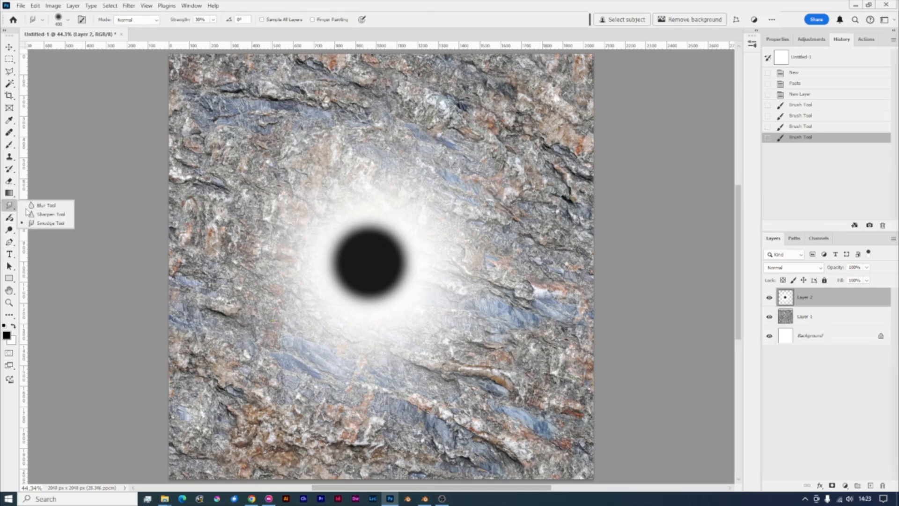
click(51, 224)
- Smudge the black hole's edge all the way around with a 150 px brush to make its outline irregular
key(bracketleft)
key(bracketleft)
key(bracketleft)
key(bracketleft)
key(bracketleft)
key(bracketleft)
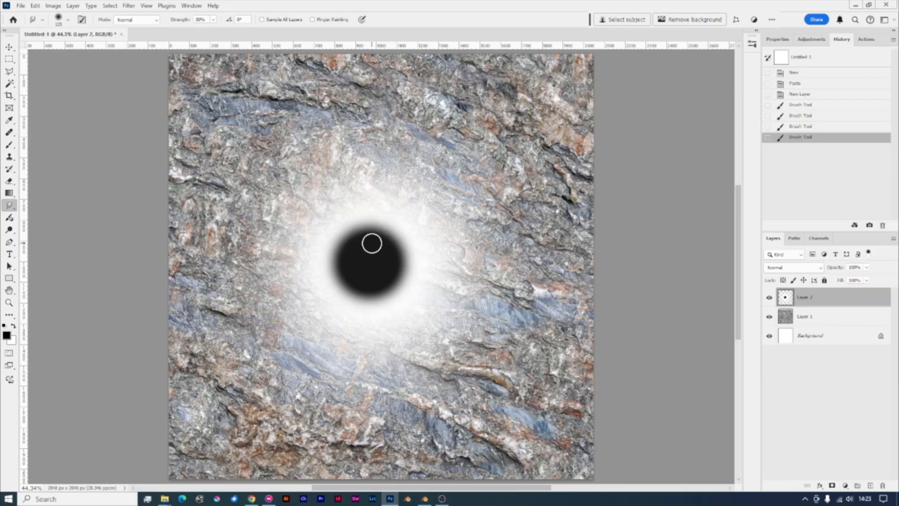
key(bracketright)
drag(359, 234, 403, 230)
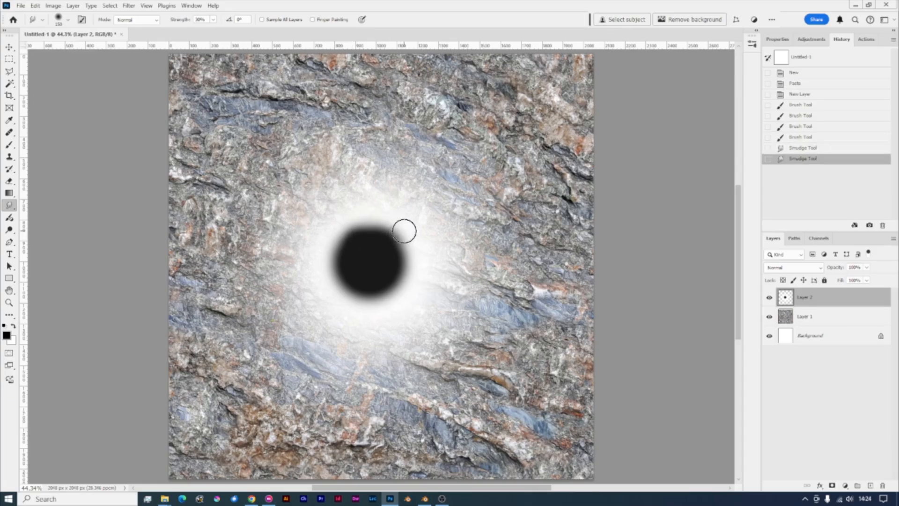
drag(404, 265, 397, 297)
mouse_move(385, 291)
mouse_down()
mouse_move(361, 304)
mouse_move(344, 290)
mouse_up()
drag(345, 278, 338, 273)
drag(343, 258, 345, 237)
drag(359, 240, 358, 235)
- Smudge the outer edge of the white glow with a larger brush to break up its round shape
key(bracketright)
key(bracketright)
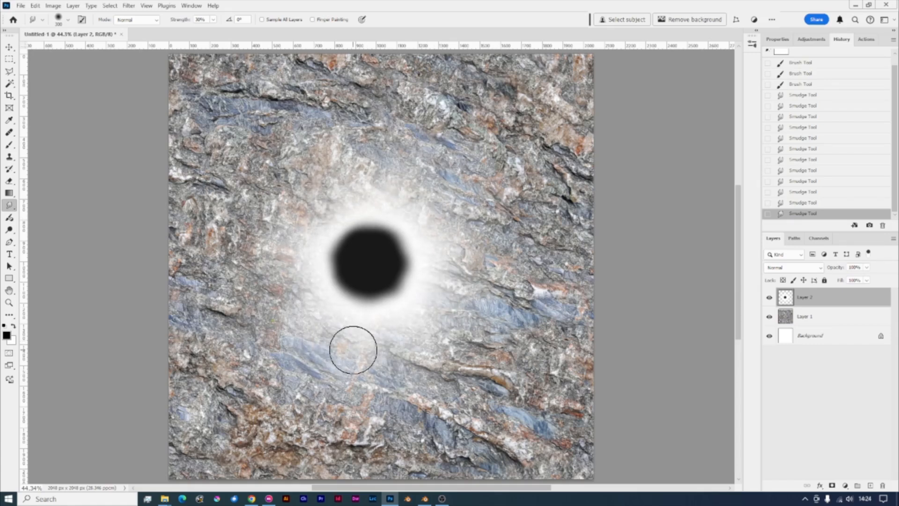
click(283, 250)
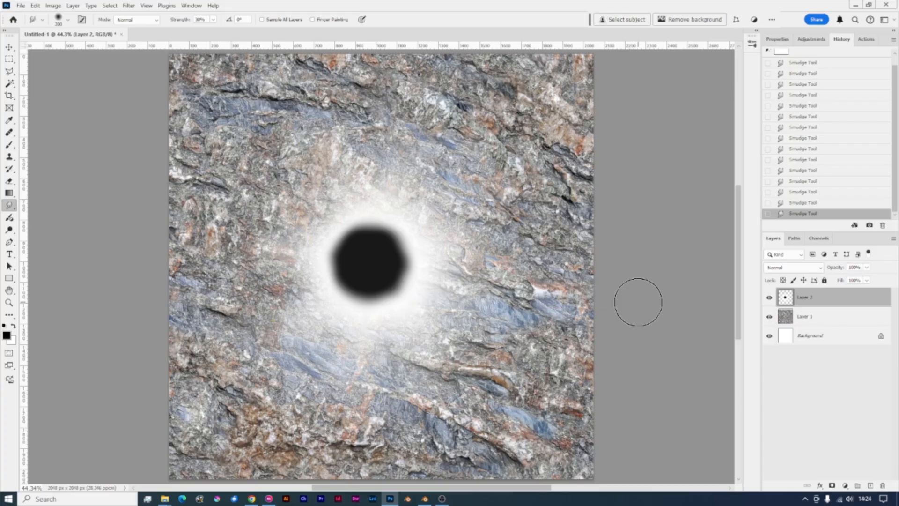
- Desaturate the rock texture layer completely by setting its Hue/Saturation saturation to -100
click(824, 319)
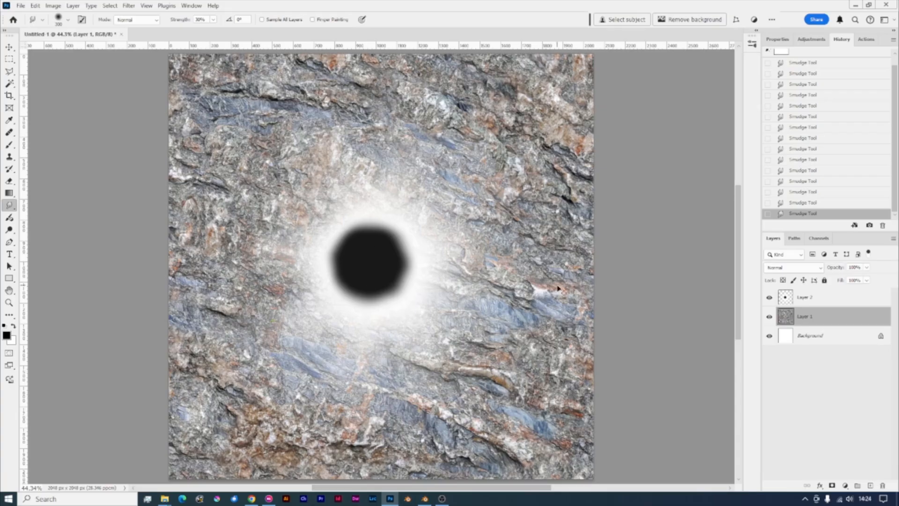
key(ctrl+u)
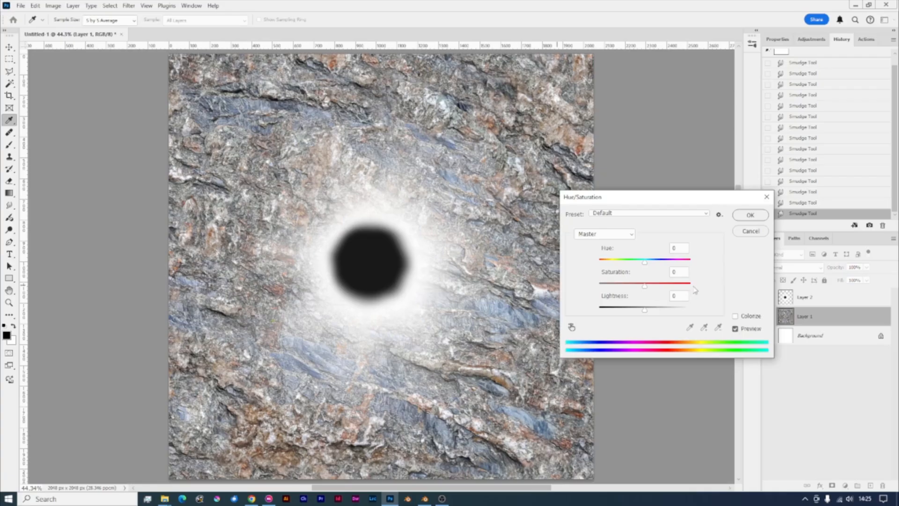
drag(644, 286, 591, 288)
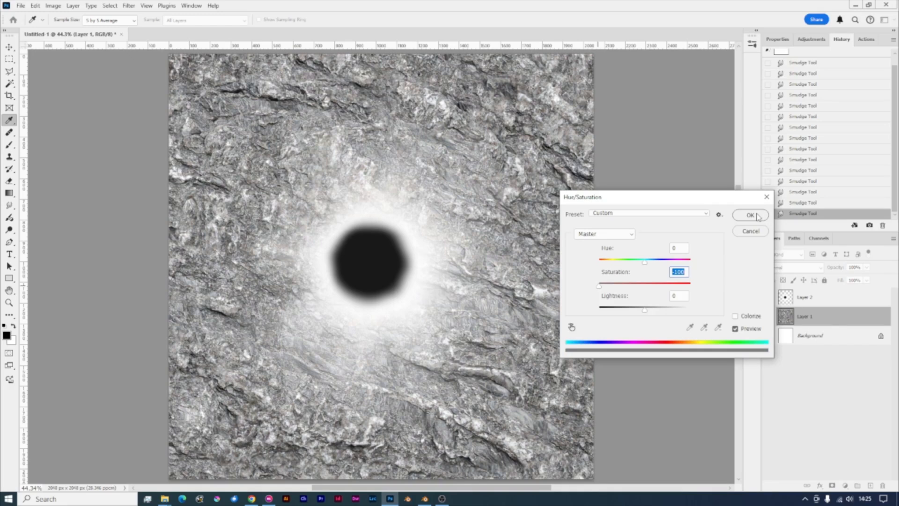
click(750, 215)
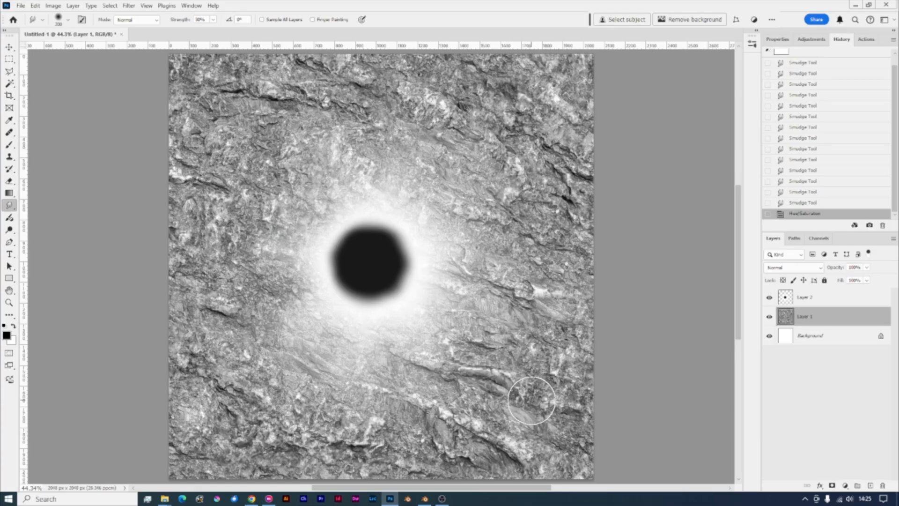
- Soften the rock texture layer with a Gaussian Blur of 10 pixels radius
click(133, 5)
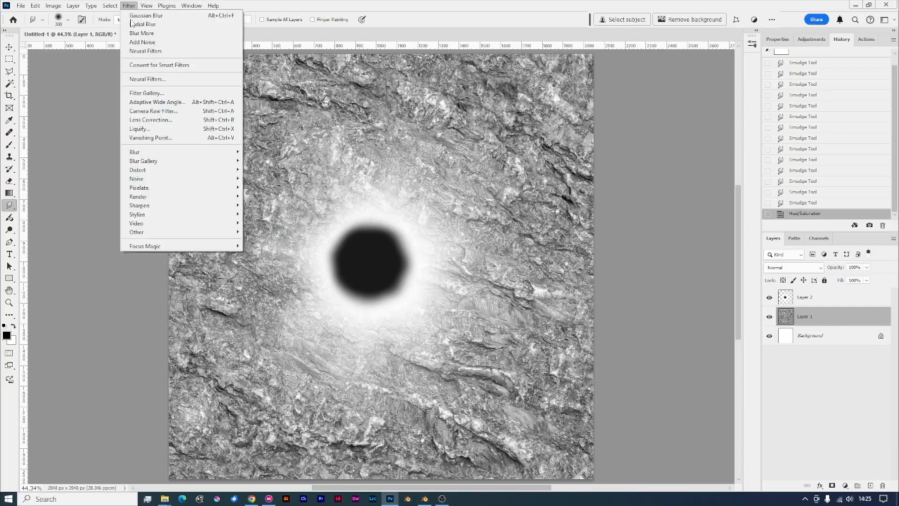
mouse_move(142, 154)
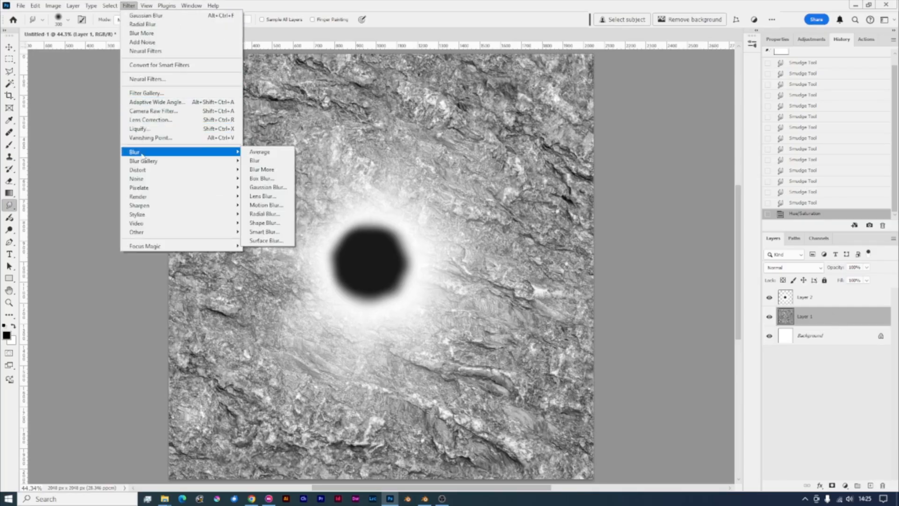
click(266, 188)
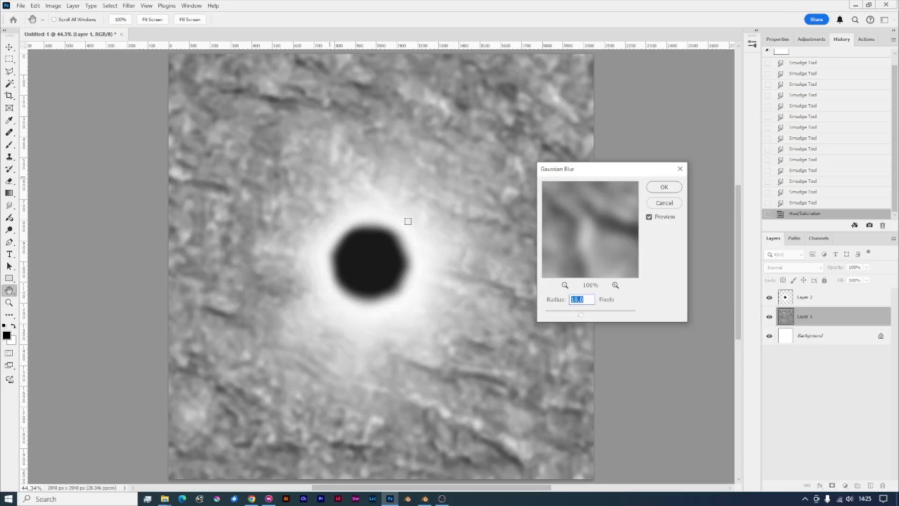
click(661, 188)
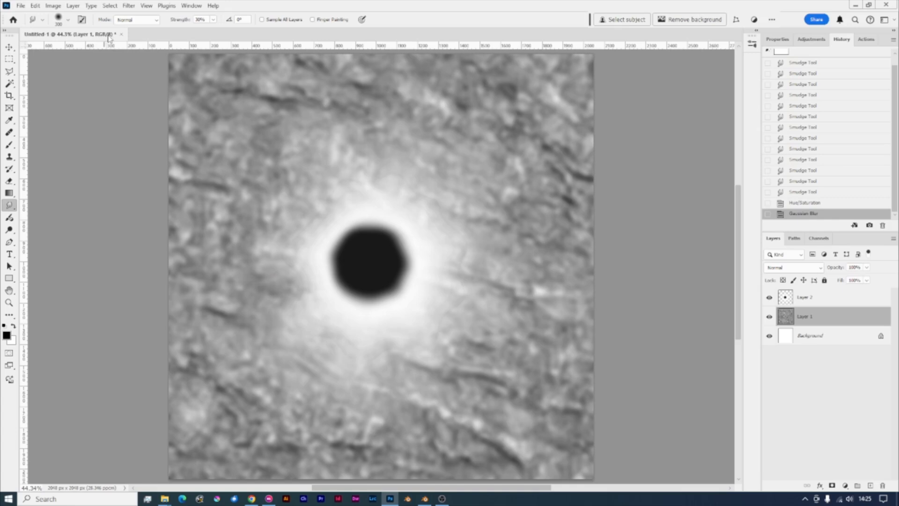
- Convert the document's colour depth to 16 Bits/Channel
click(52, 6)
mouse_move(53, 17)
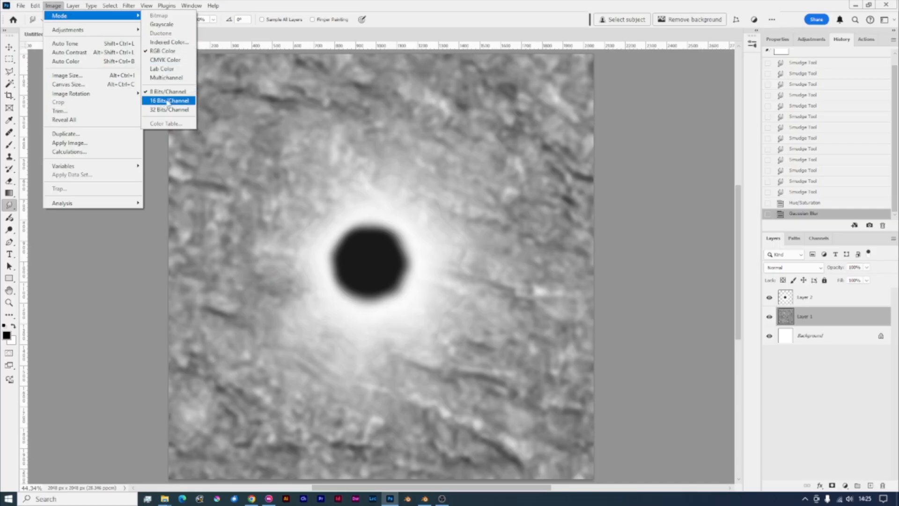
click(174, 101)
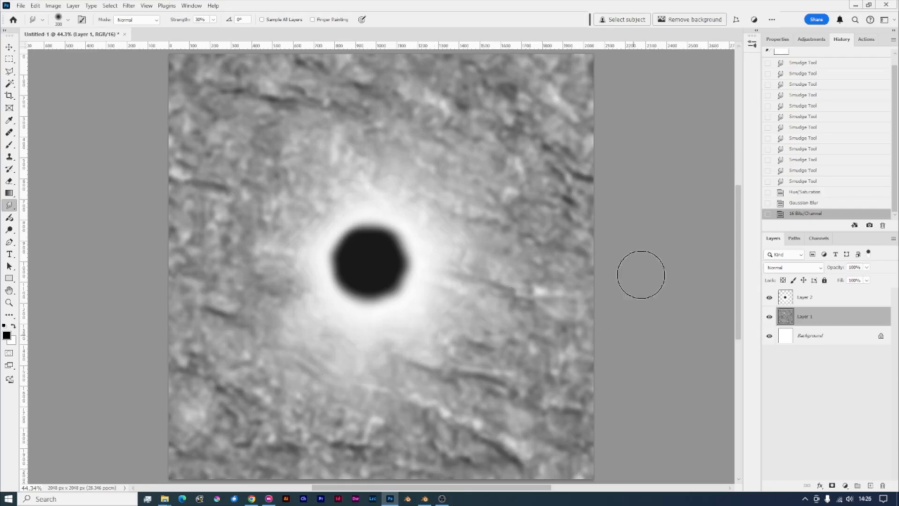
- Apply a Radial Blur to the crater layer using the Zoom method at Best quality, with slightly less than the maximum amount
click(863, 297)
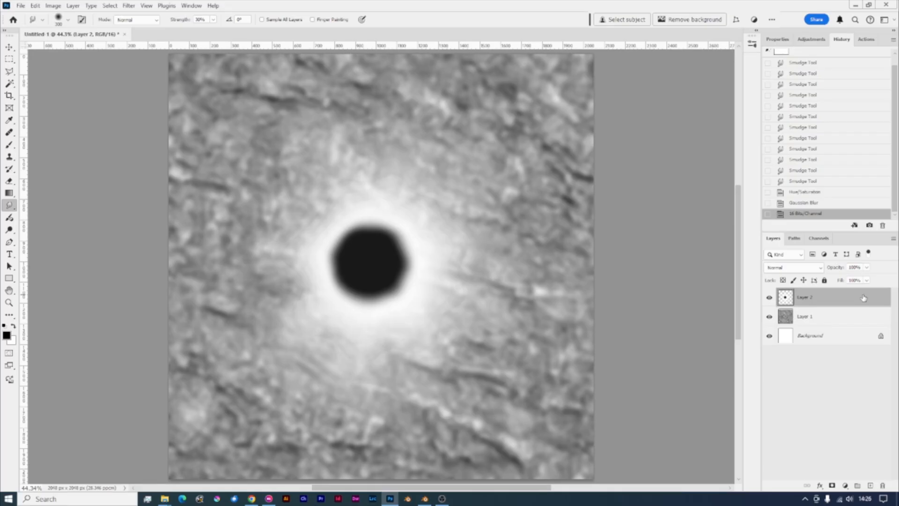
click(768, 297)
click(769, 298)
click(129, 5)
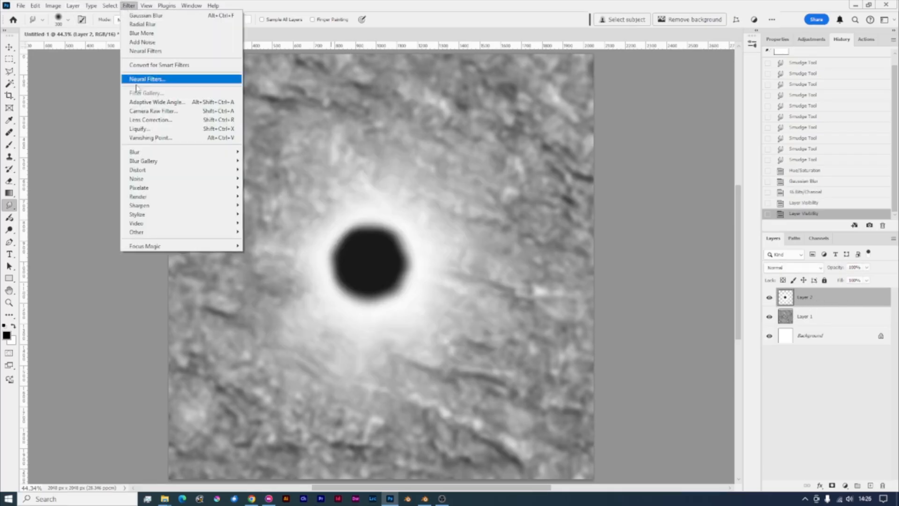
mouse_move(141, 153)
click(263, 214)
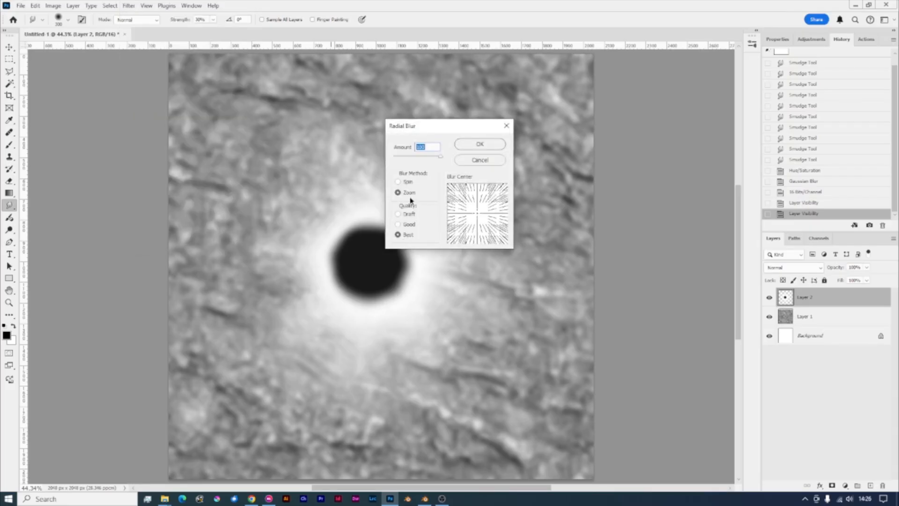
drag(440, 156, 435, 160)
click(477, 144)
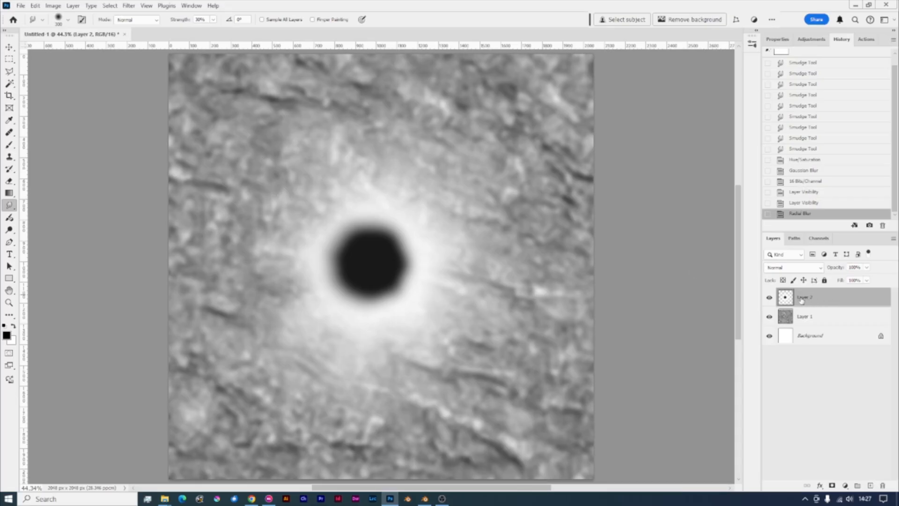
- Duplicate the crater layer, scale the copy to about 45%, rotate it about -23° and place it in the canvas's upper-left area
key(ctrl+j)
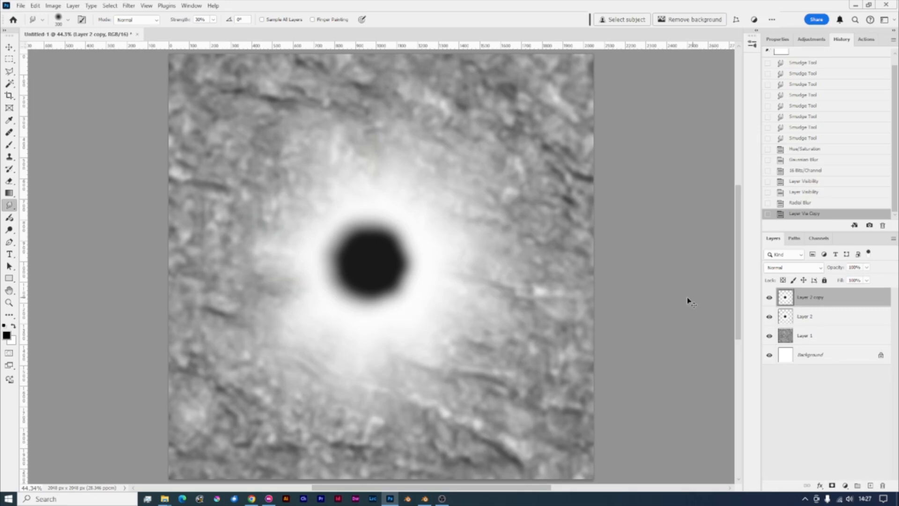
key(ctrl+t)
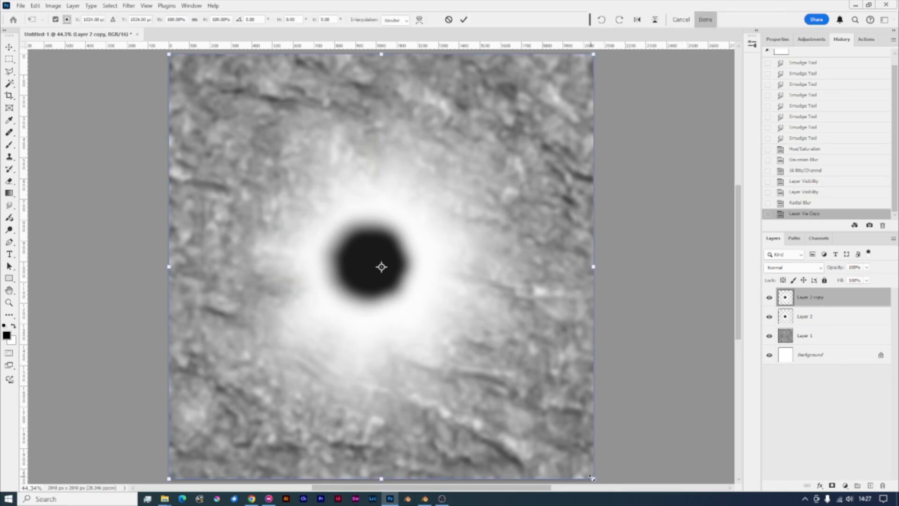
drag(592, 477, 410, 187)
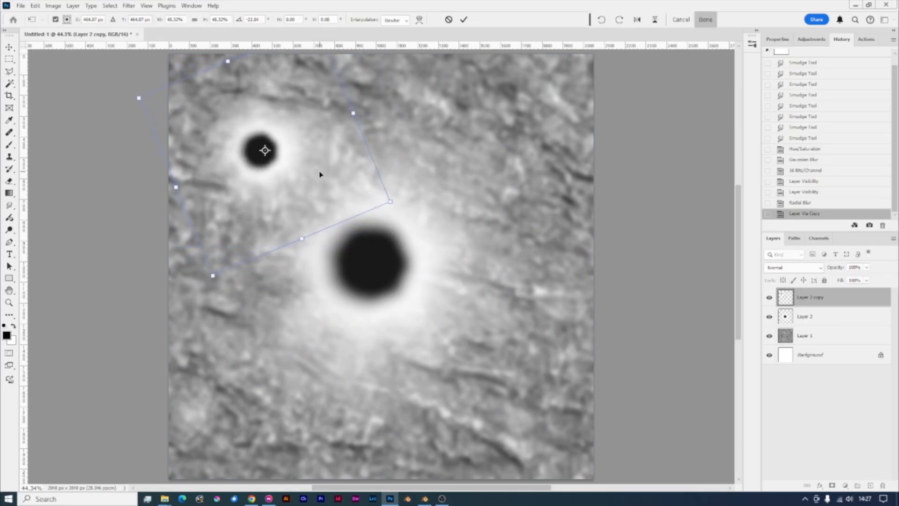
drag(319, 174, 312, 192)
key(Return)
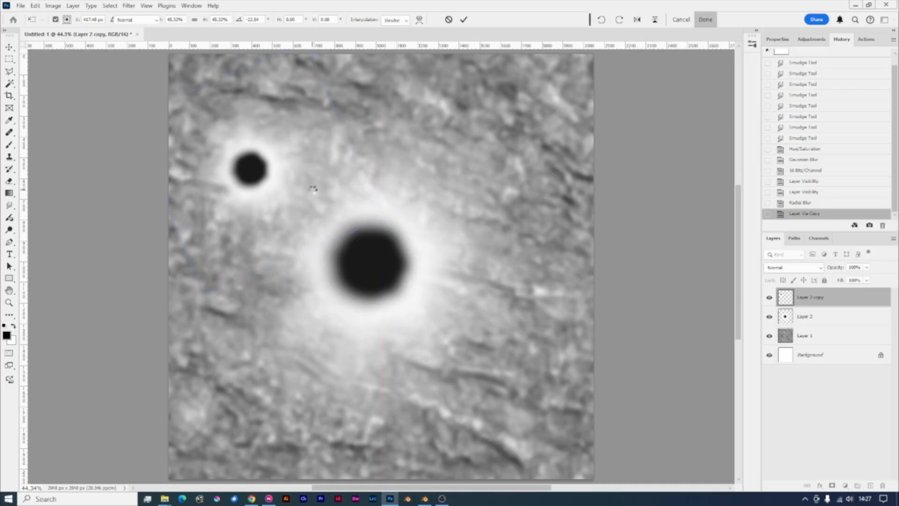
- Duplicate the small crater and place the copy, slightly shrunk and rotated, near the canvas's upper-right corner
key(ctrl+j)
key(ctrl+t)
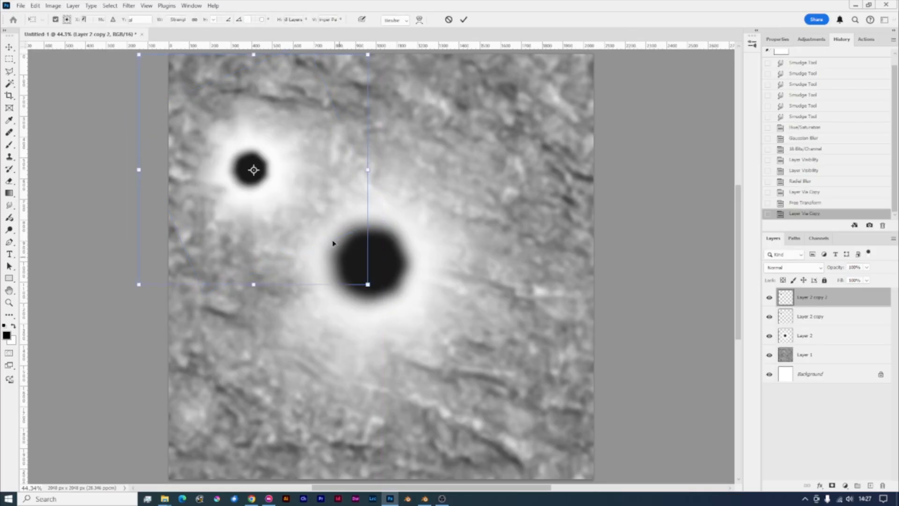
drag(252, 175, 530, 182)
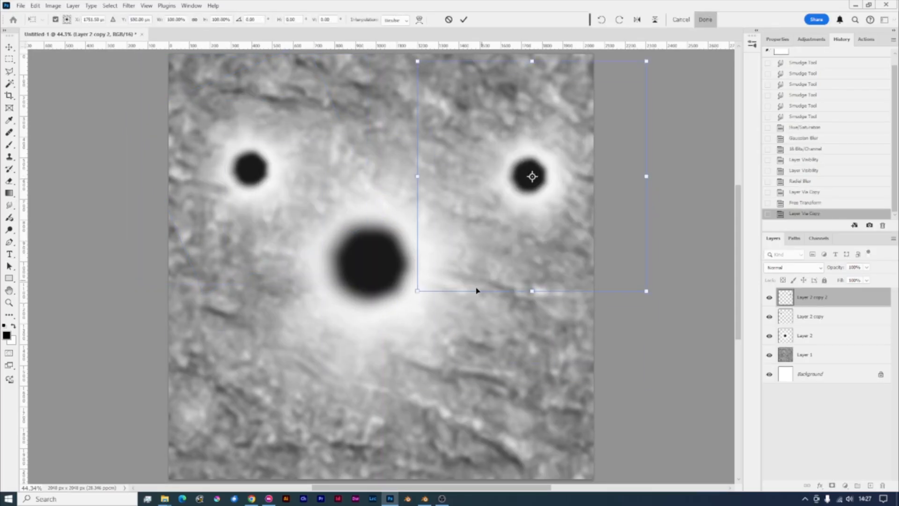
drag(424, 292, 469, 247)
drag(512, 204, 503, 187)
drag(445, 234, 426, 206)
key(Return)
- Duplicate the upper-right crater into the canvas's lower-right area, scale the copy to about 79% and rotate it about 13°
key(ctrl+j)
ctrl+drag(558, 160, 521, 420)
key(ctrl+t)
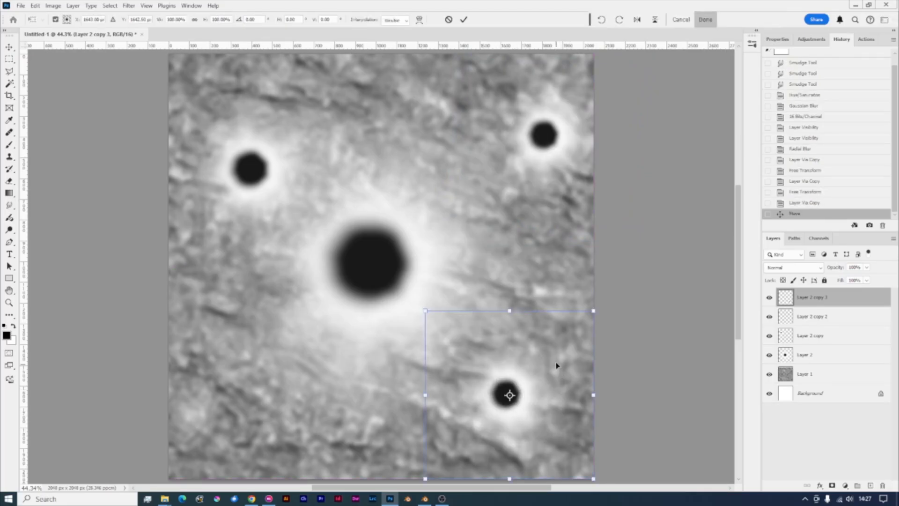
drag(587, 295, 612, 310)
drag(446, 296, 470, 332)
key(r)
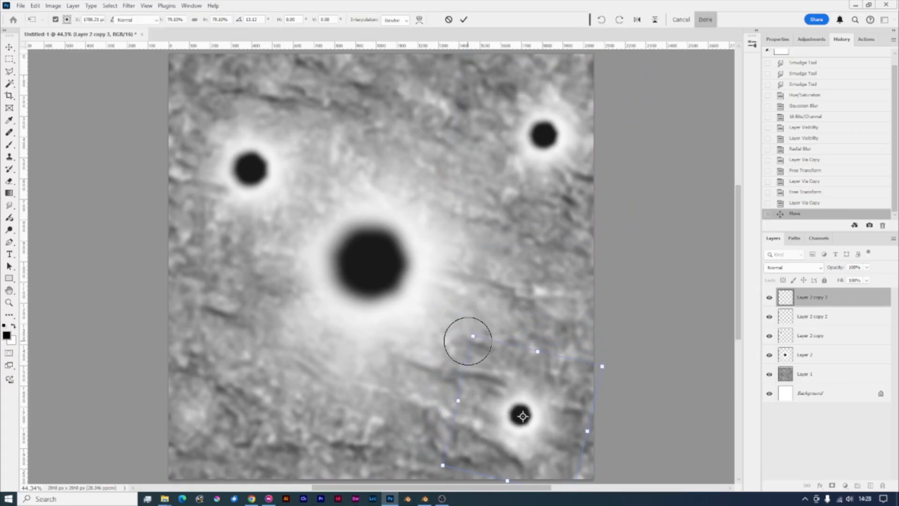
- Duplicate the lower-right crater and place a smaller copy just above the large central crater
key(ctrl+j)
ctrl+drag(515, 417, 406, 197)
key(ctrl+t)
drag(464, 265, 447, 238)
key(Return)
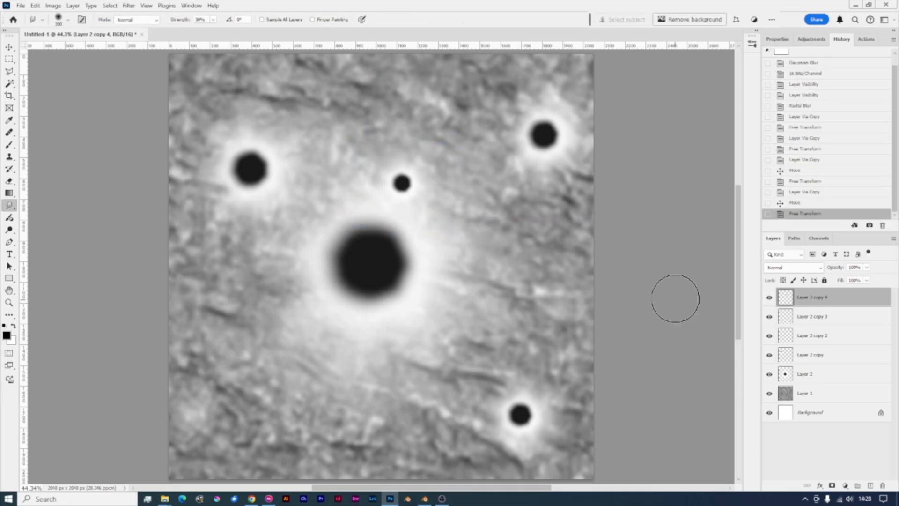
- Duplicate the large central crater and place a reduced, rotated copy in the canvas's lower-left area
ctrl+click(309, 280)
key(ctrl+j)
key(ctrl+t)
shift+drag(603, 269, 315, 307)
drag(293, 323, 356, 247)
drag(348, 281, 359, 337)
key(Return)
- Duplicate the lower-left crater and place a smaller, rotated copy just right of and below the large central crater
key(ctrl+j)
key(ctrl+t)
drag(427, 263, 360, 336)
shift+drag(364, 327, 296, 287)
drag(299, 359, 508, 232)
key(Return)
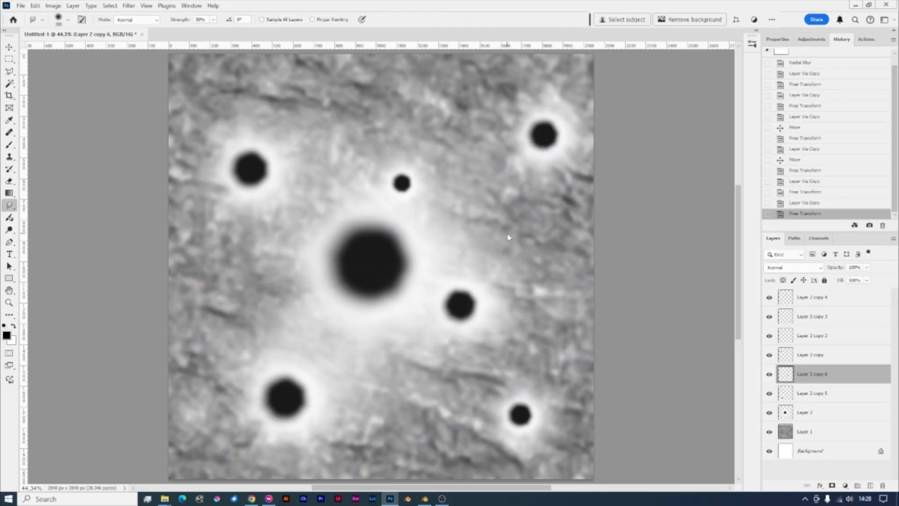
- Reduce the rock texture layer's contrast with Levels, setting the output levels to 79 and 185
key(ctrl+minus)
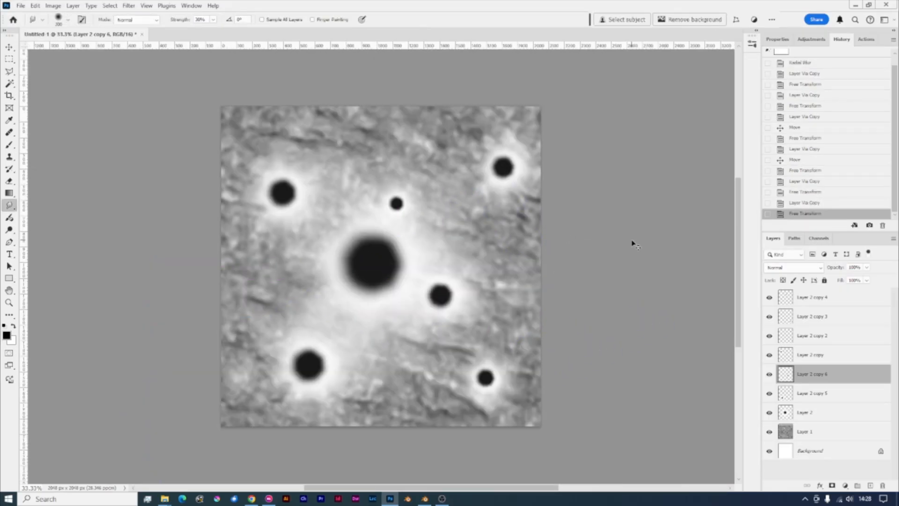
click(812, 431)
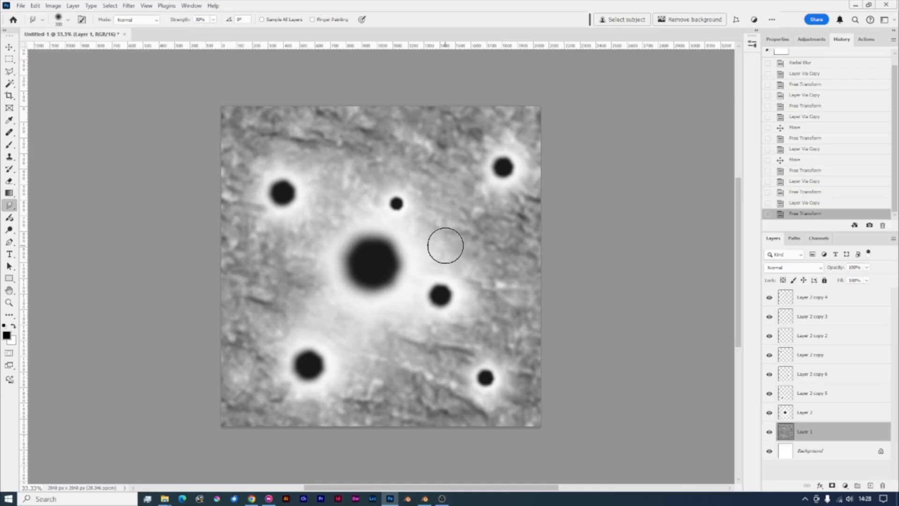
key(ctrl+l)
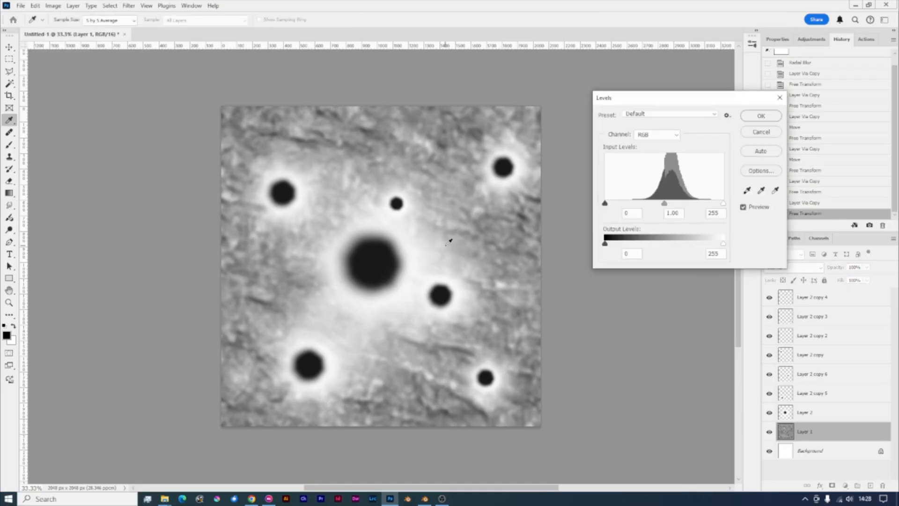
drag(604, 243, 631, 244)
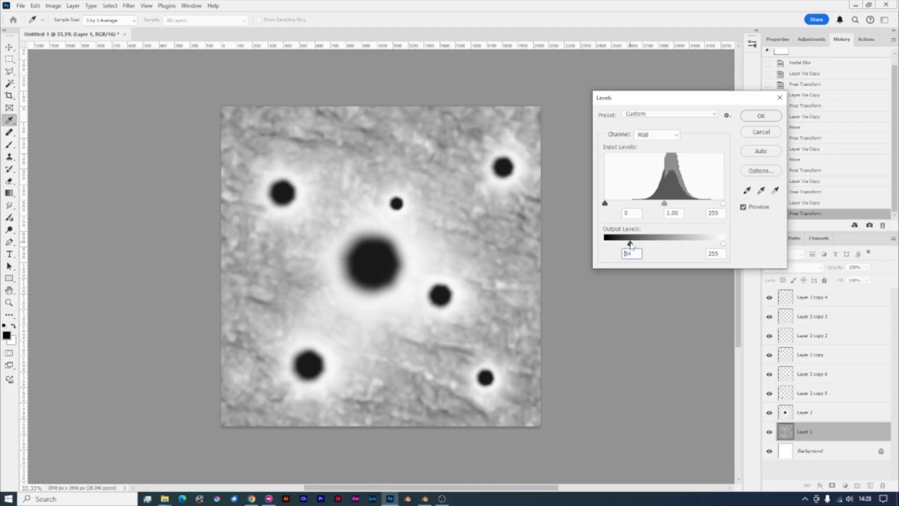
drag(723, 243, 693, 244)
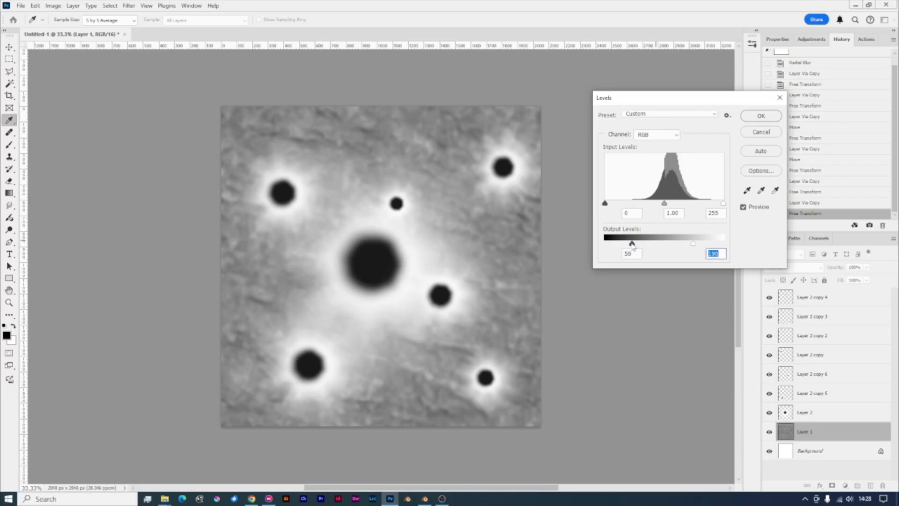
drag(637, 244, 637, 244)
drag(692, 244, 690, 245)
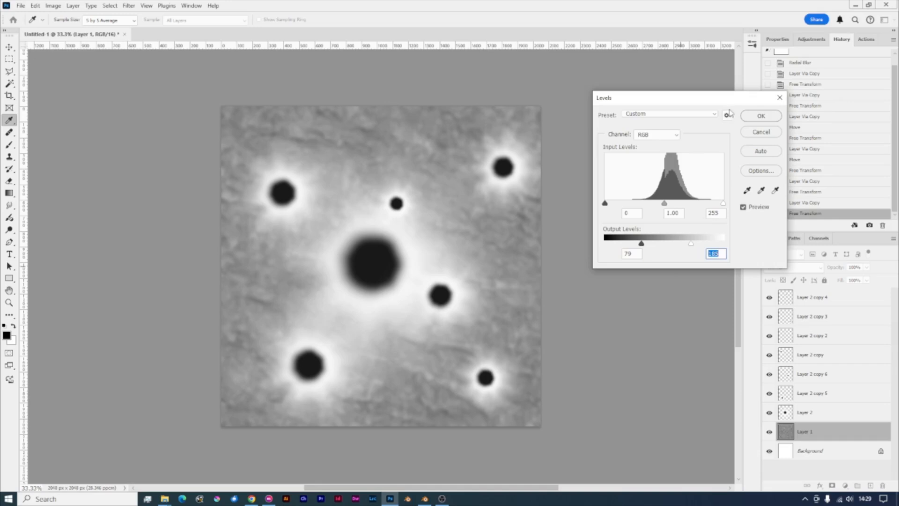
click(761, 116)
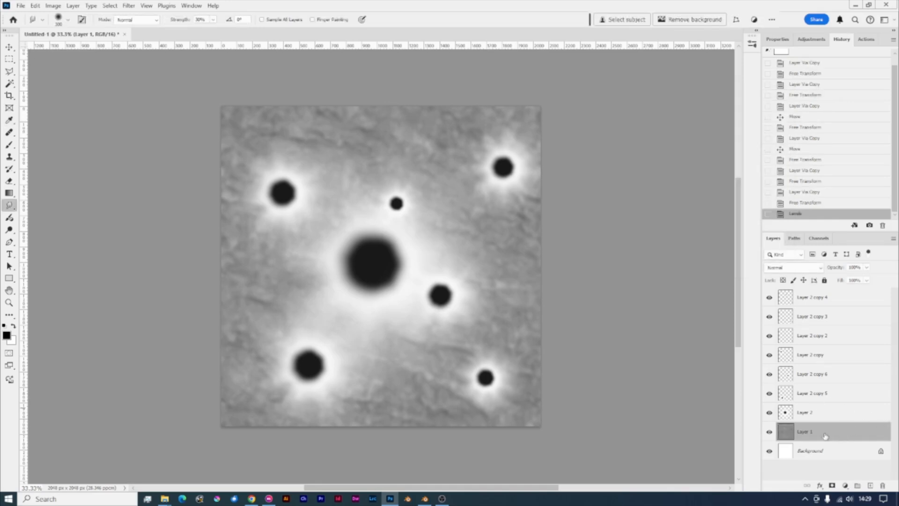
- Duplicate the grey rock layer above all crater layers, lower its opacity to about 25% and compare the image with and without it
key(ctrl+j)
drag(856, 292, 857, 293)
click(866, 268)
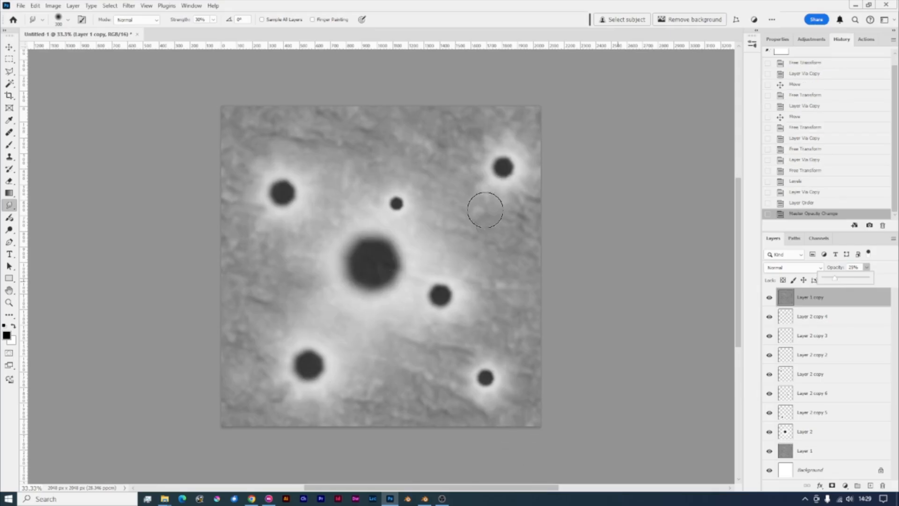
click(820, 297)
click(769, 298)
click(769, 298)
click(769, 297)
click(769, 298)
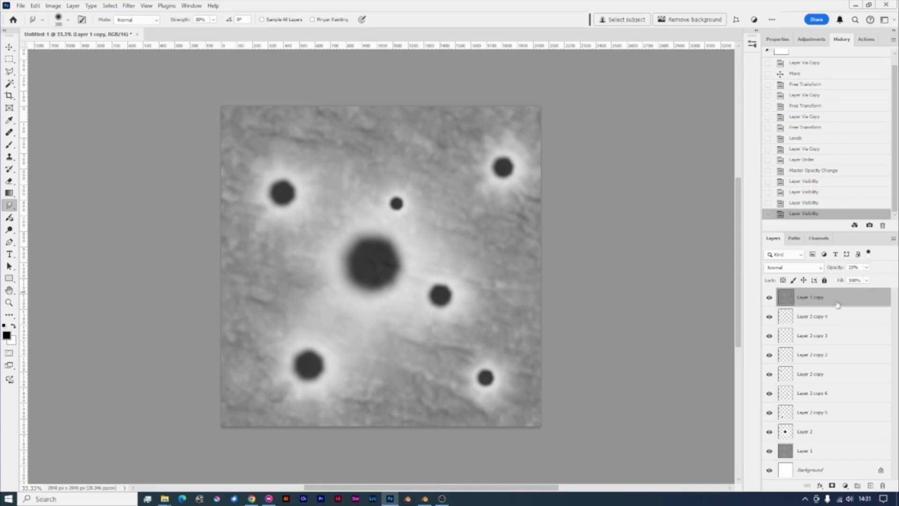
- Add a new empty layer on top and sample the grey rock colour near the canvas's upper-left corner
click(869, 486)
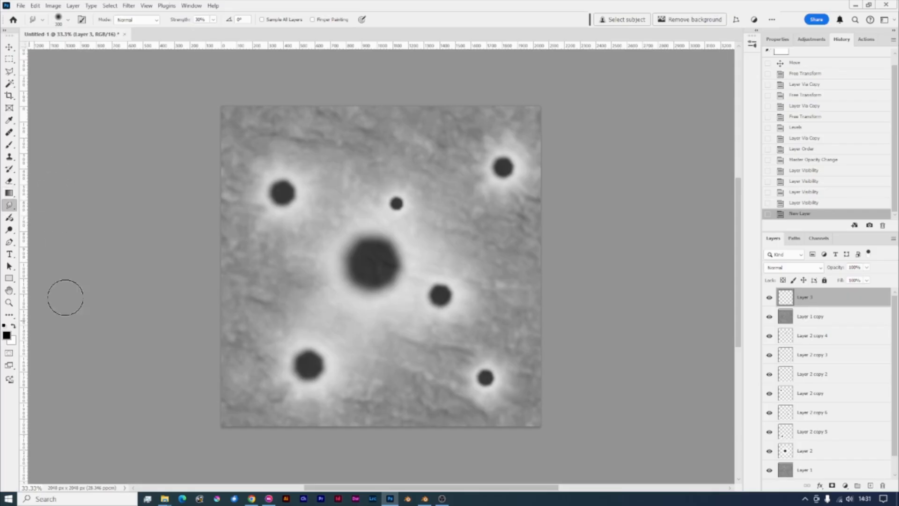
key(i)
click(236, 117)
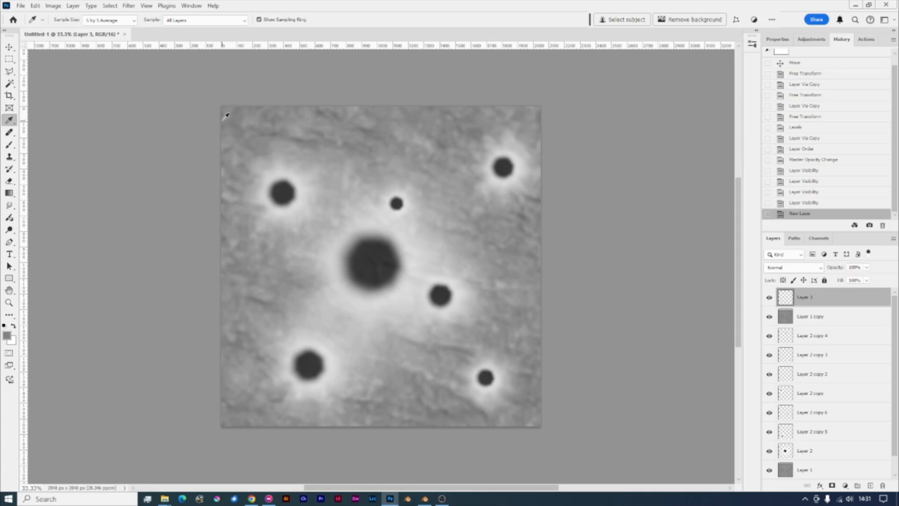
- Paint the sampled grey along all four canvas edges on the top layer with a soft 400 px brush at 0% hardness
click(13, 145)
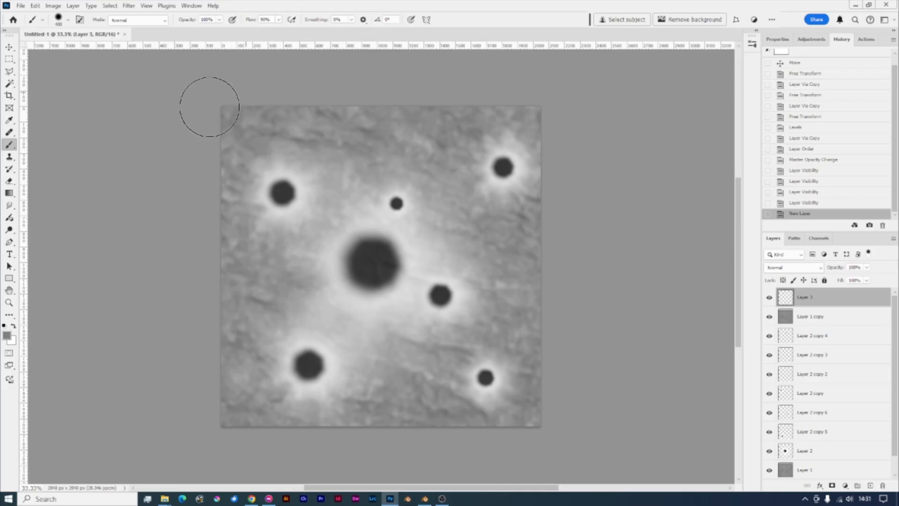
mouse_move(234, 86)
mouse_down()
mouse_move(196, 119)
mouse_move(198, 153)
mouse_up()
drag(200, 111, 197, 155)
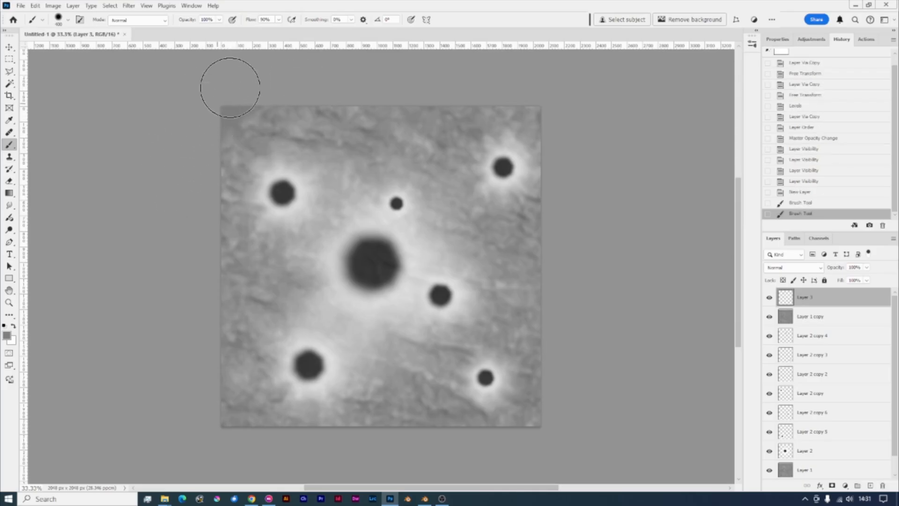
right_click(367, 151)
drag(446, 150, 418, 150)
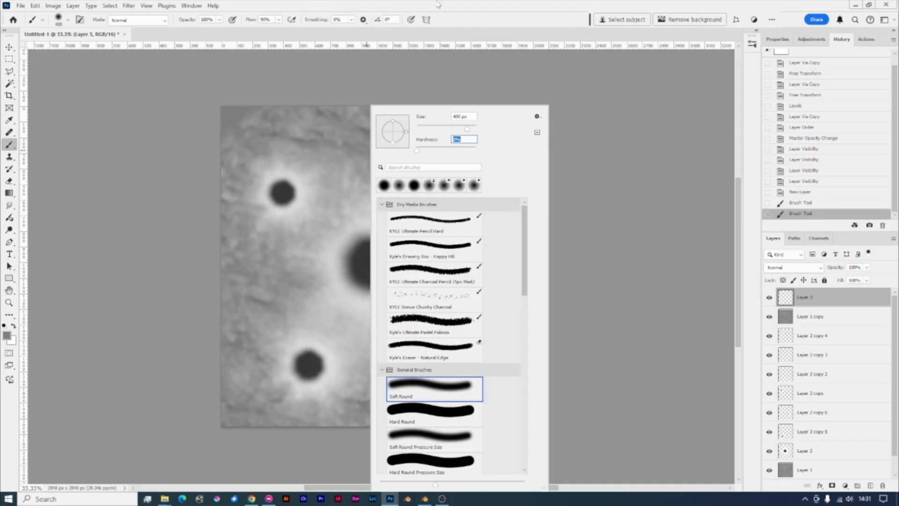
click(437, 4)
mouse_move(232, 99)
mouse_down()
mouse_move(192, 196)
mouse_move(197, 205)
mouse_up()
mouse_move(196, 205)
mouse_down()
mouse_move(198, 190)
mouse_move(197, 264)
mouse_move(197, 240)
mouse_up()
drag(197, 240, 202, 191)
drag(203, 191, 197, 250)
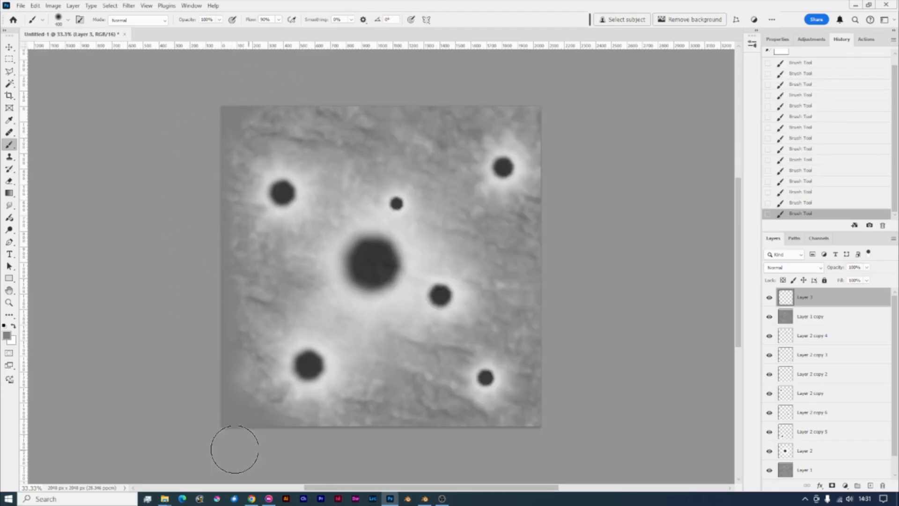
mouse_move(235, 449)
mouse_down()
mouse_move(233, 424)
mouse_move(307, 453)
mouse_move(340, 438)
mouse_move(431, 438)
mouse_move(461, 386)
mouse_move(446, 450)
mouse_move(474, 447)
mouse_up()
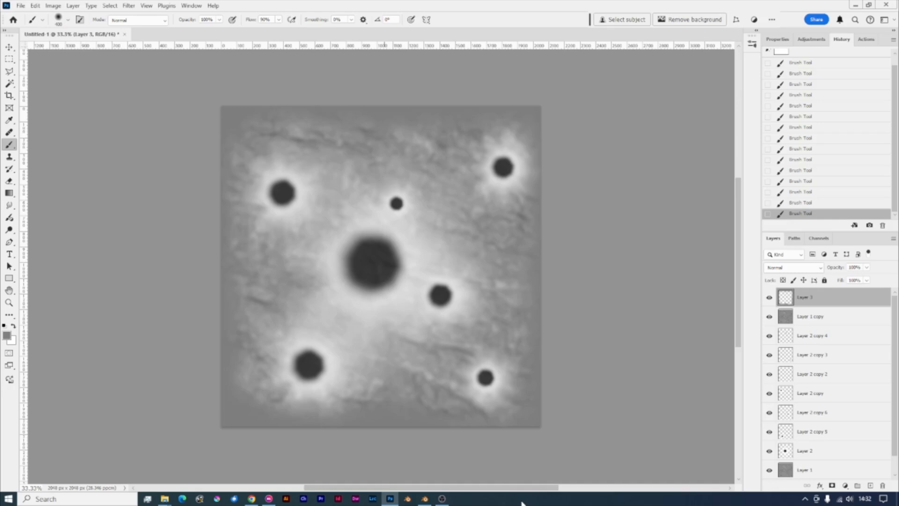
- Save a copy as space-rock-1.png in the Brushes/New folder, using the large file size PNG option
key(alt+ctrl+s)
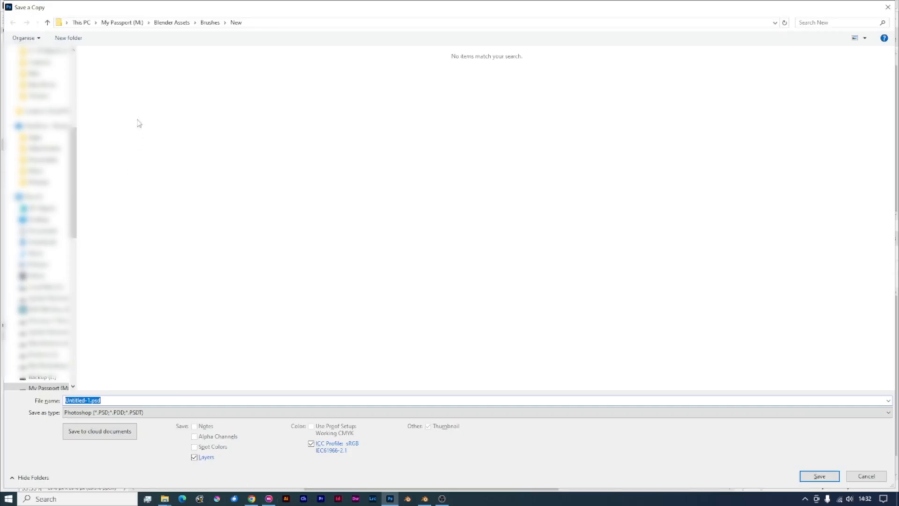
click(149, 413)
click(103, 380)
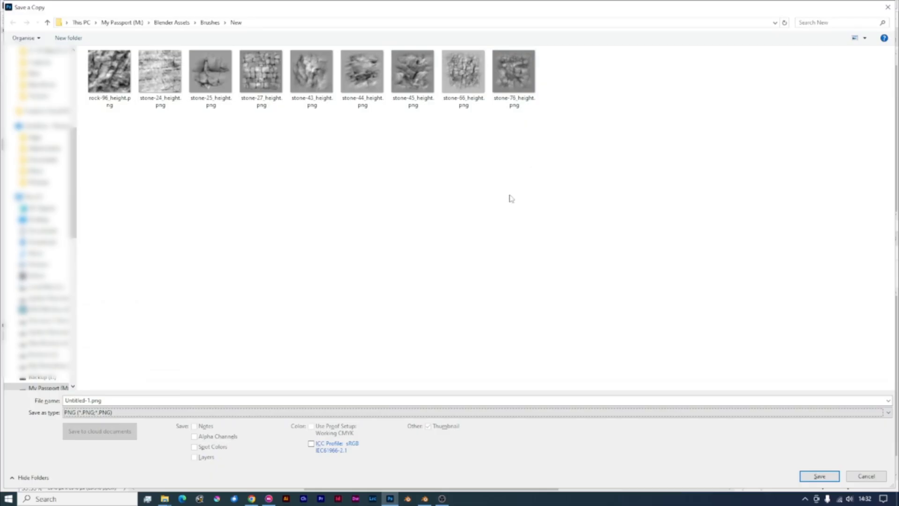
click(819, 475)
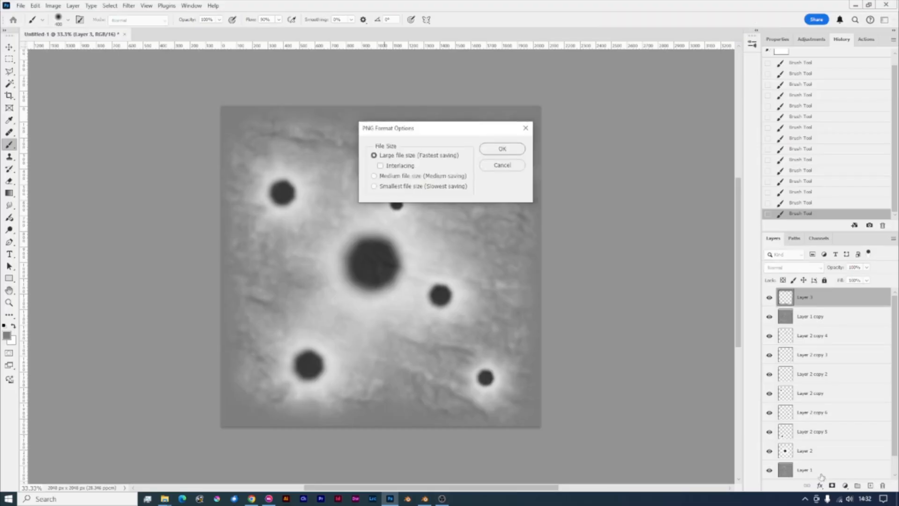
click(508, 149)
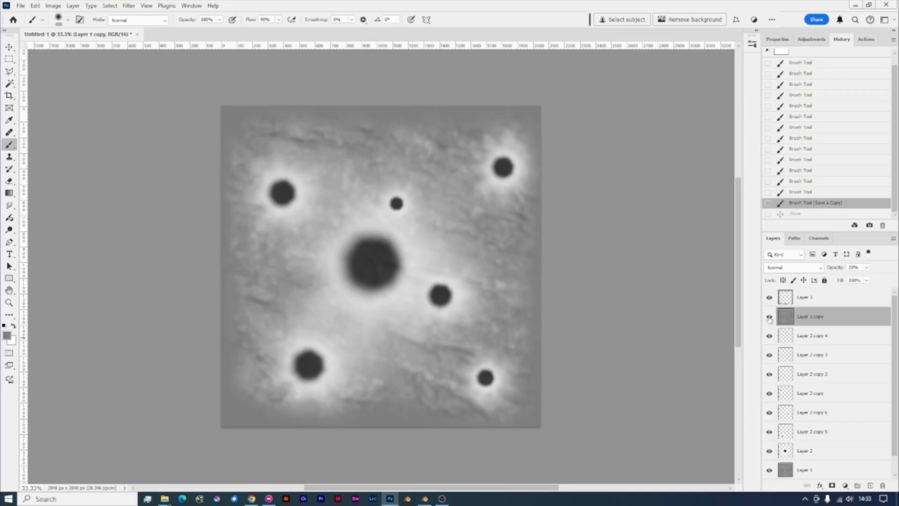
- Hide the edge paint and grey overlay layers, then move the large crater down-left and the lower-left crater to its lower right
click(769, 297)
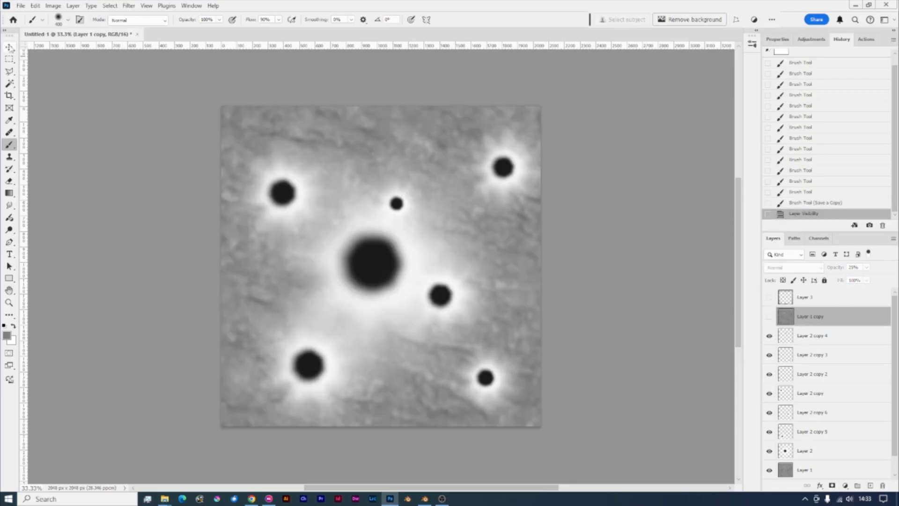
click(10, 47)
click(372, 262)
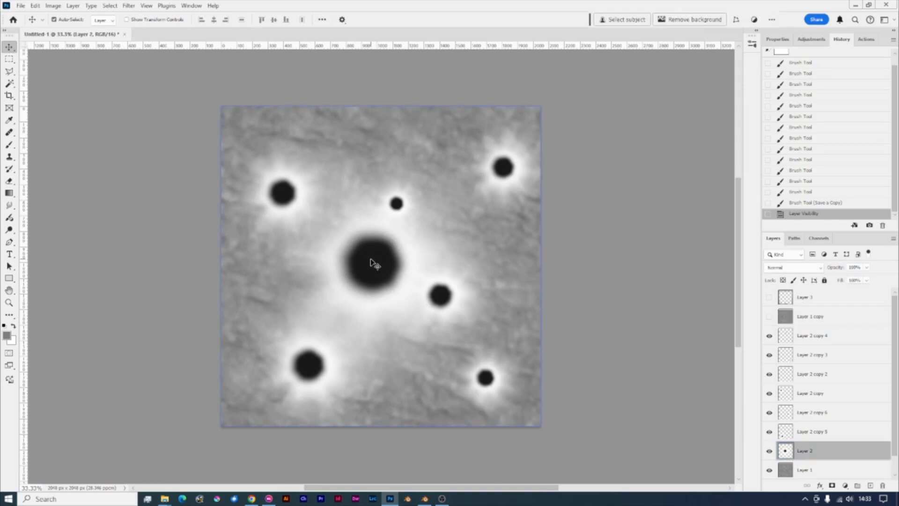
drag(377, 270, 314, 307)
click(318, 367)
drag(314, 372, 357, 357)
- Shift the upper-right and lower-right craters inward, the upper-left crater upward, and the crater right of centre toward the right edge
click(509, 165)
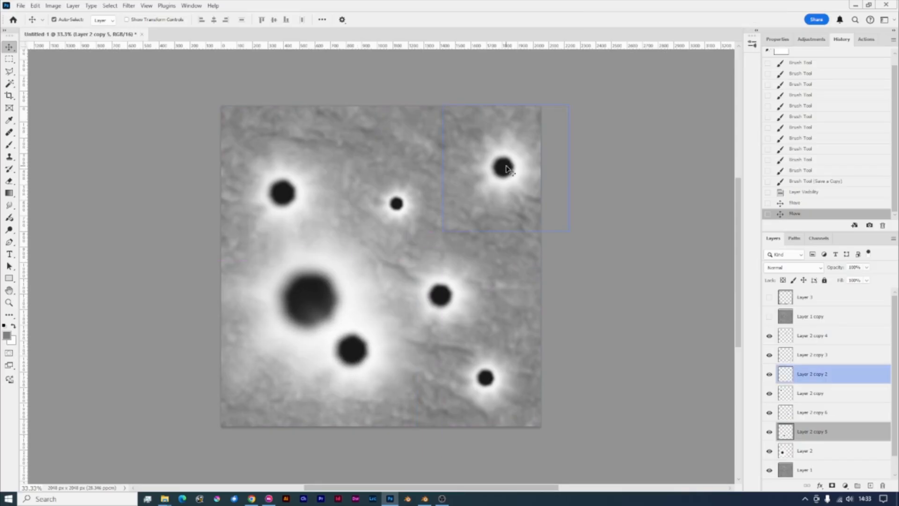
drag(515, 174, 461, 174)
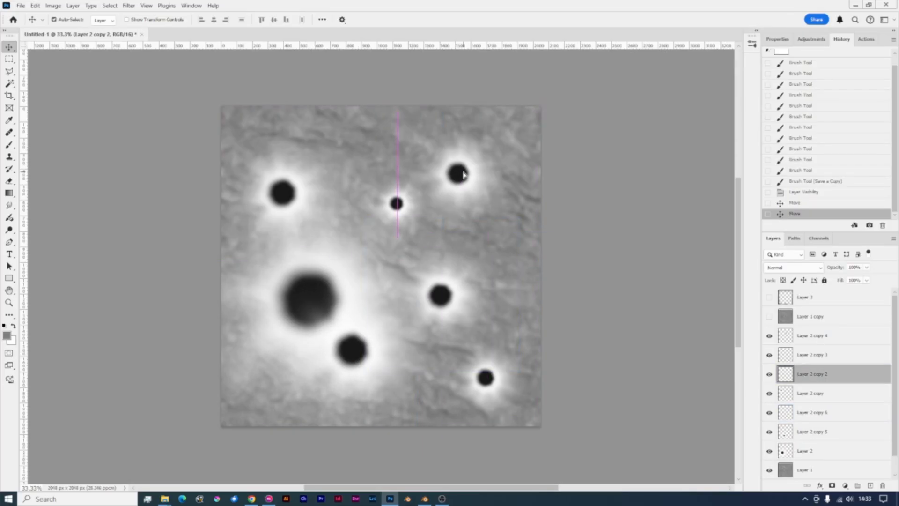
click(287, 191)
drag(287, 191, 287, 155)
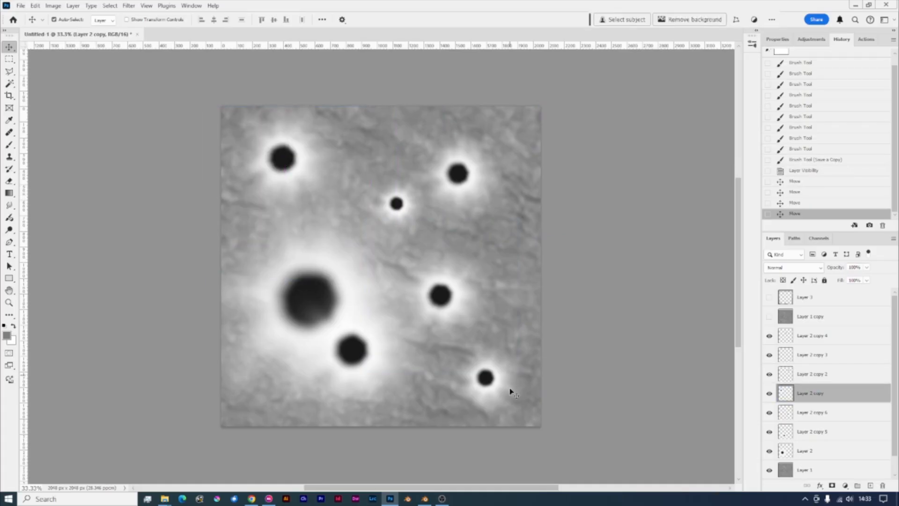
click(488, 383)
drag(489, 385, 451, 383)
drag(454, 297, 502, 304)
- Move the smallest crater below the large one and scatter duplicates of the smaller craters over the canvas
drag(400, 202, 301, 362)
key(ctrl+j)
click(489, 305)
key(ctrl+j)
drag(490, 306, 474, 233)
key(ctrl+j)
click(450, 378)
key(ctrl+j)
- Duplicate the upper-left crater into the upper-right area, and place a copy of the smallest crater near the canvas centre
click(290, 158)
key(ctrl+j)
drag(291, 158, 511, 202)
click(302, 365)
key(ctrl+j)
drag(302, 364, 397, 261)
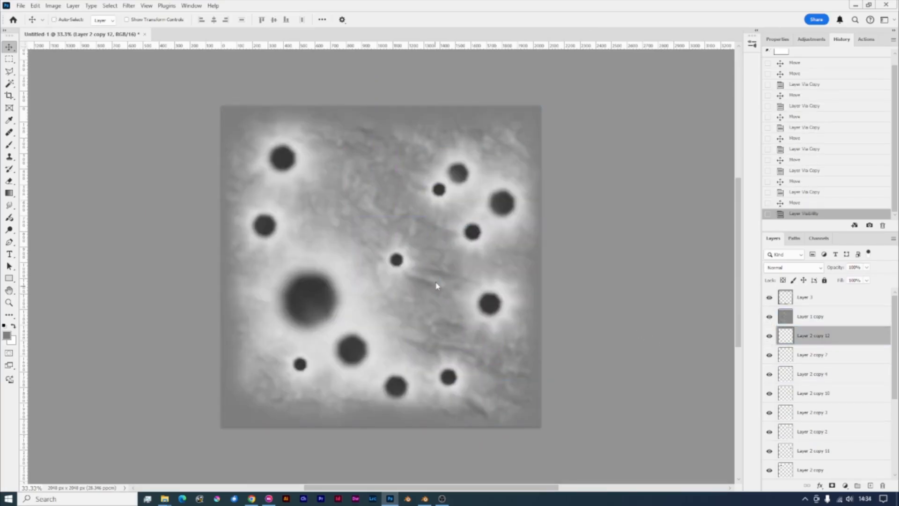
- Save a PNG copy of the second crater arrangement as space-rock-2.png beside the first one
key(ctrl+alt+s)
click(107, 414)
click(108, 381)
click(164, 95)
double_click(98, 401)
key(BackSpace)
text(2)
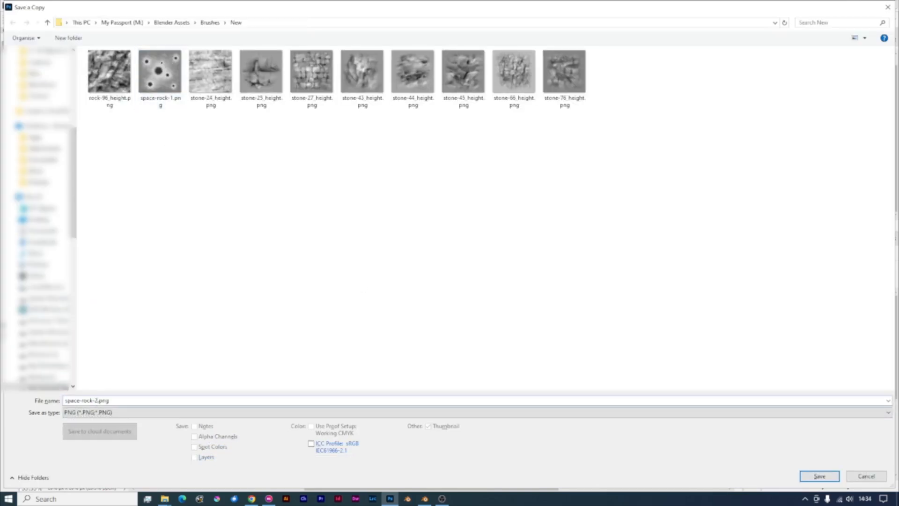
click(807, 477)
click(508, 151)
- Hide the top two layers, duplicate the large crater, and relocate the smaller craters to the left half and upper-right area
drag(769, 297, 769, 317)
drag(320, 294, 495, 356)
ctrl+drag(452, 379, 300, 274)
ctrl+drag(353, 351, 449, 135)
drag(502, 203, 318, 223)
drag(437, 190, 325, 247)
- Adjust the left-hand craters, settle a large crater in the lower left with a smaller one overlapping it, and move the smallest lower right
drag(265, 227, 277, 238)
drag(282, 163, 257, 190)
drag(484, 364, 293, 363)
drag(300, 365, 505, 386)
drag(316, 385, 322, 386)
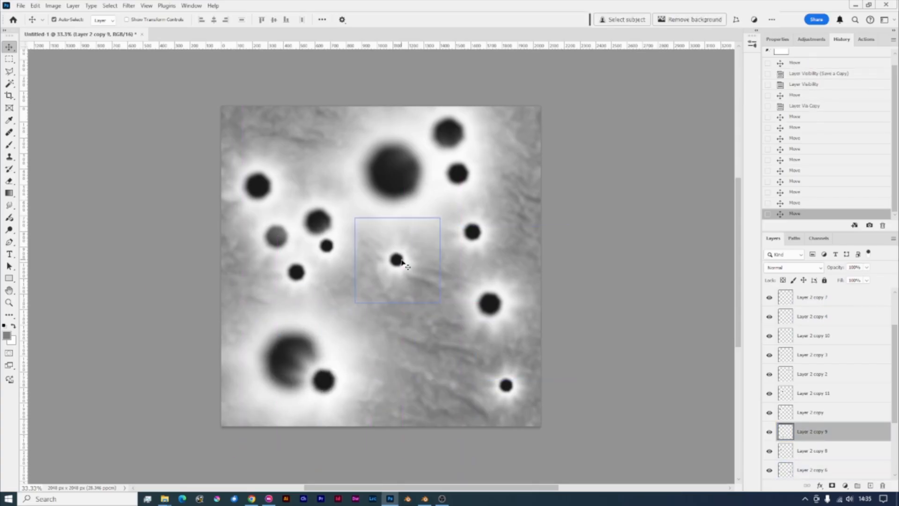
- Move the small central crater beside the upper large one, and bring the two right-hand craters inward toward the centre
drag(399, 261, 413, 198)
drag(473, 232, 414, 265)
drag(490, 305, 451, 327)
- Duplicate a small crater, resize the copy with Free Transform, and scatter further tiny copies across the canvas
alt+drag(325, 248, 499, 280)
key(ctrl+j)
key(ctrl+t)
key(Return)
drag(455, 237, 324, 134)
key(ctrl+j)
key(ctrl+j)
key(ctrl+j)
key(ctrl+j)
- Save the third crater arrangement as a PNG copy with the large file size option
key(ctrl+shift+s)
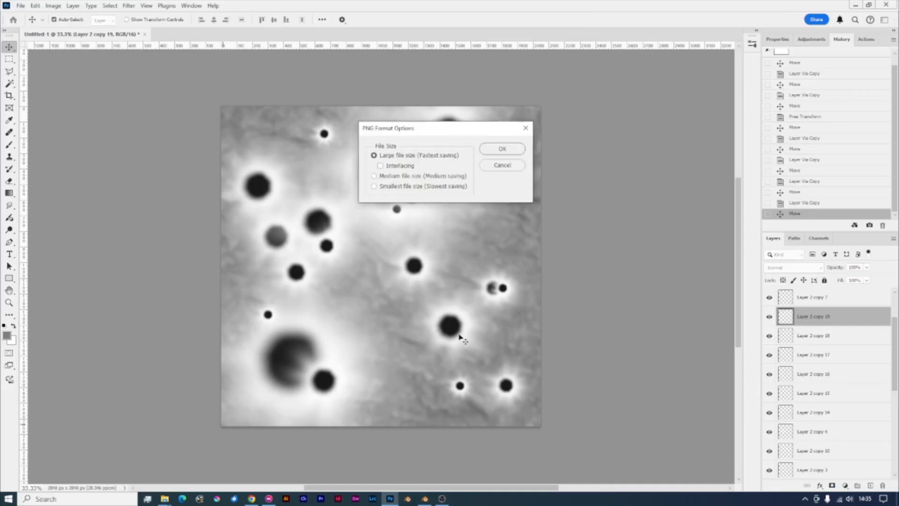
click(503, 149)
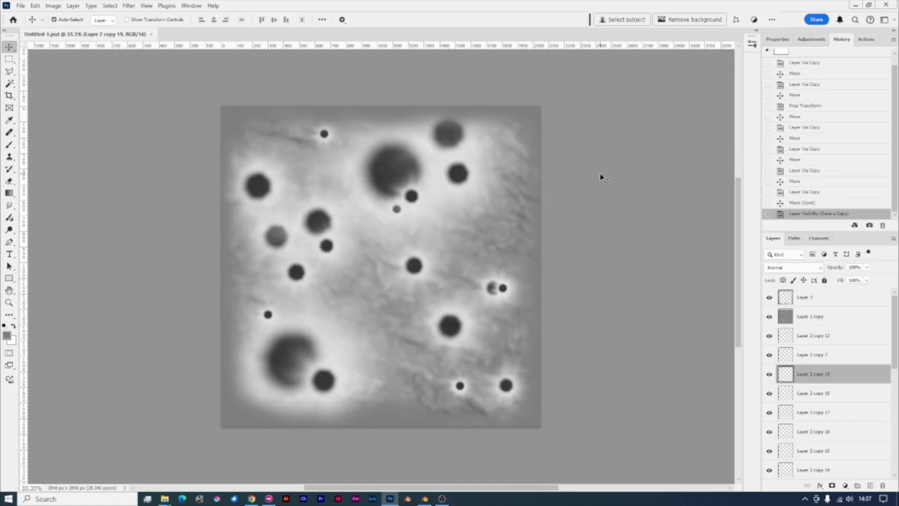
key(ctrl+o)
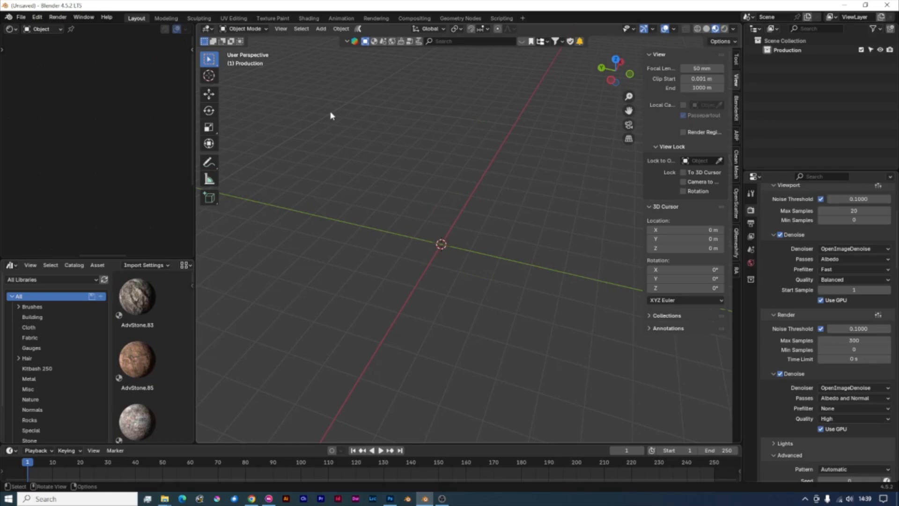
- In Blender's preferences, search the add-ons for "extra" and check the Extra Mesh Objects entry
click(37, 17)
click(66, 138)
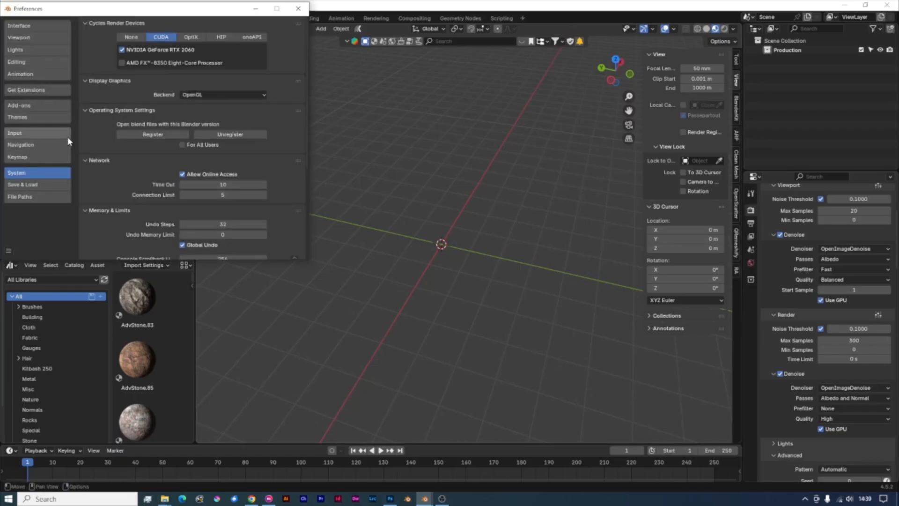
click(32, 105)
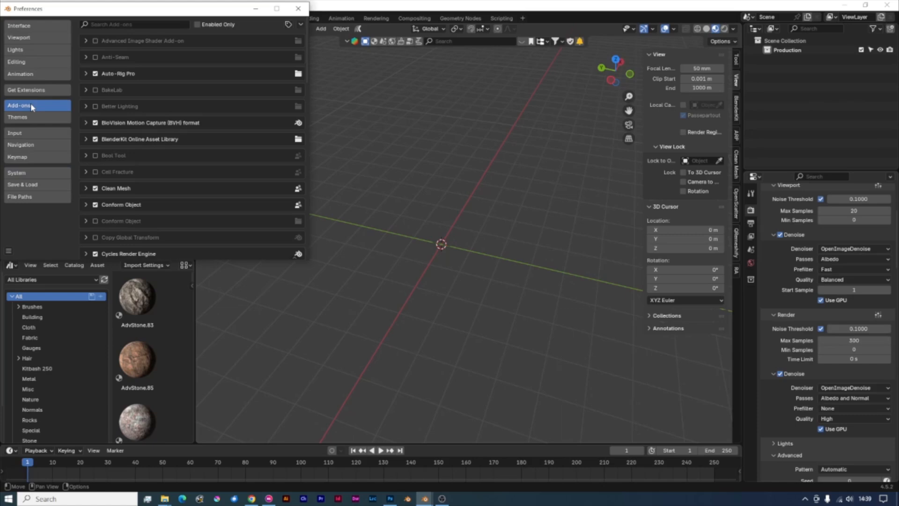
click(142, 24)
text(extra)
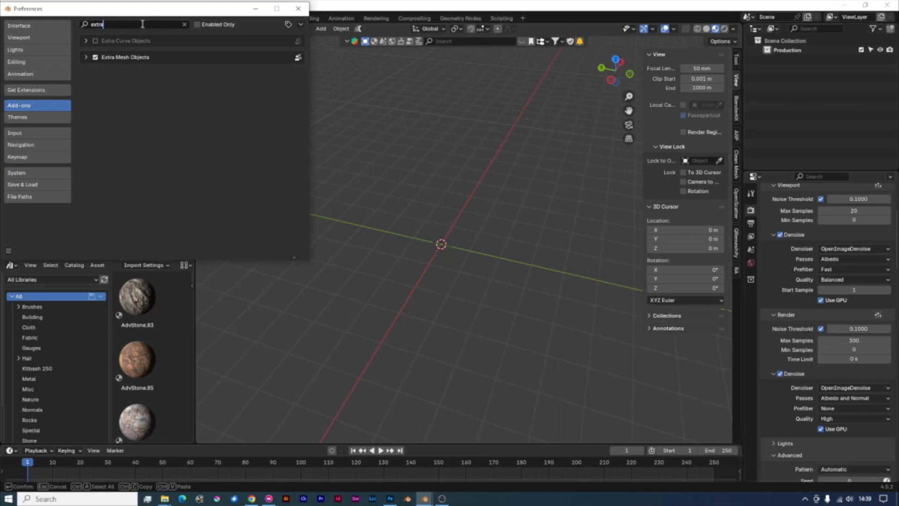
click(85, 58)
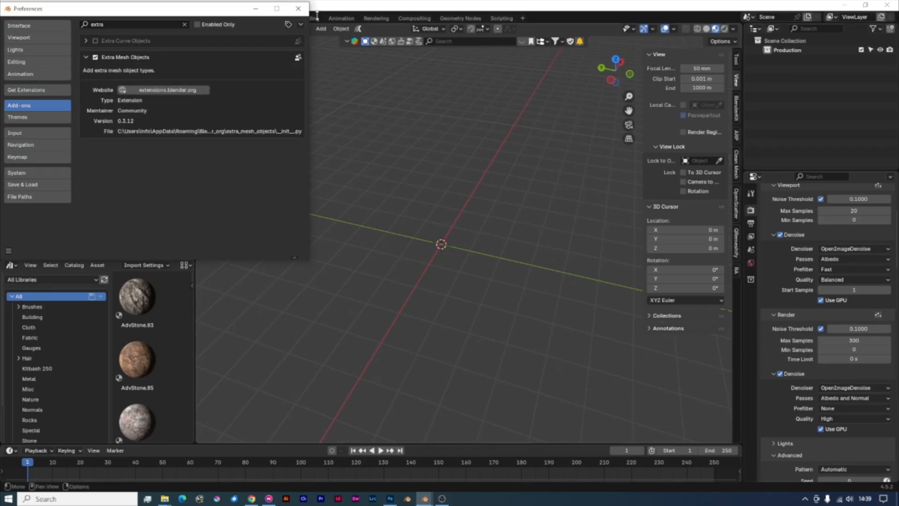
click(297, 8)
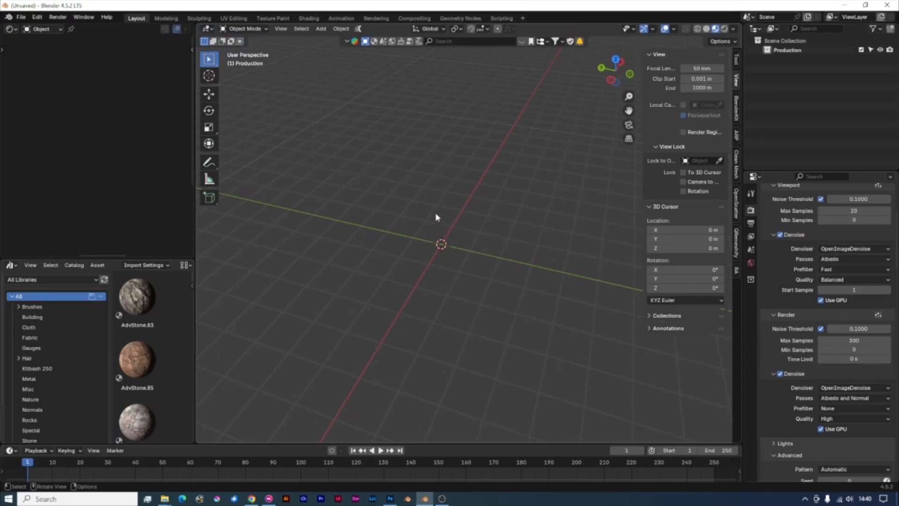
- Add a Rock Generator mesh and set the number of rocks to 7
key(shift)
key(shift+a)
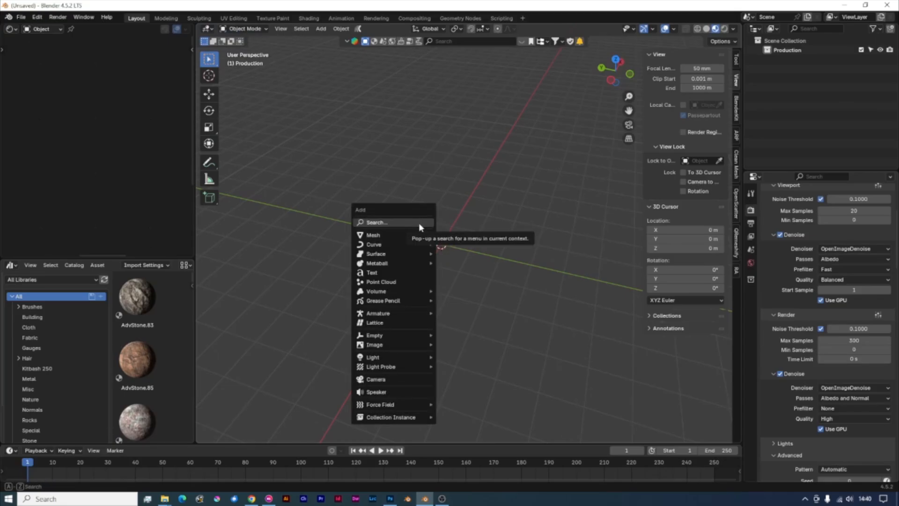
mouse_move(415, 236)
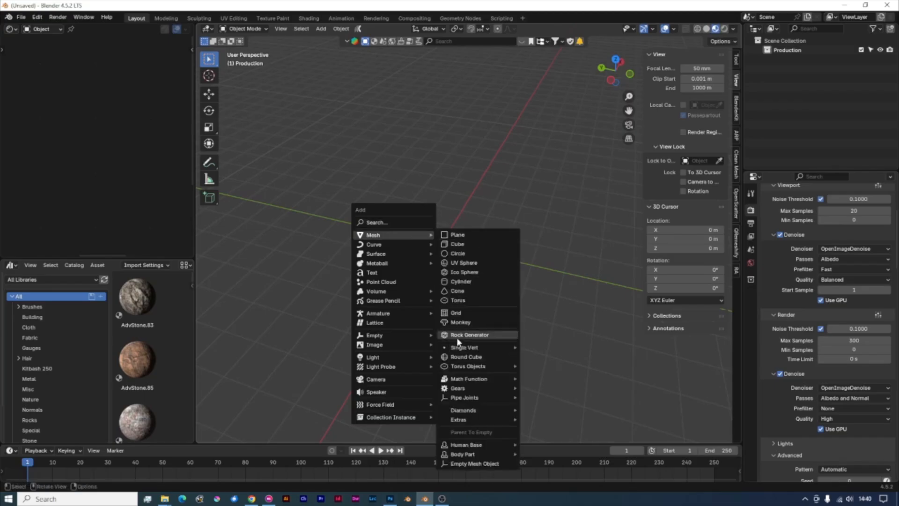
click(483, 336)
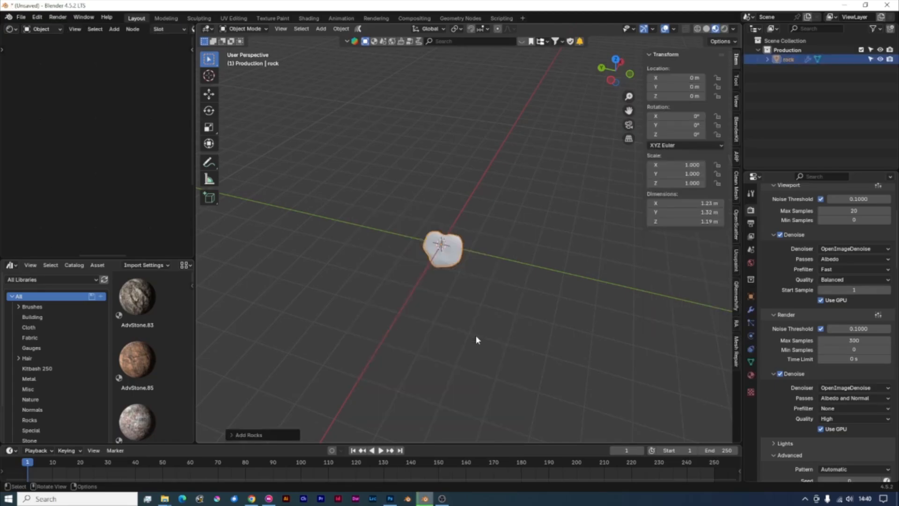
click(232, 434)
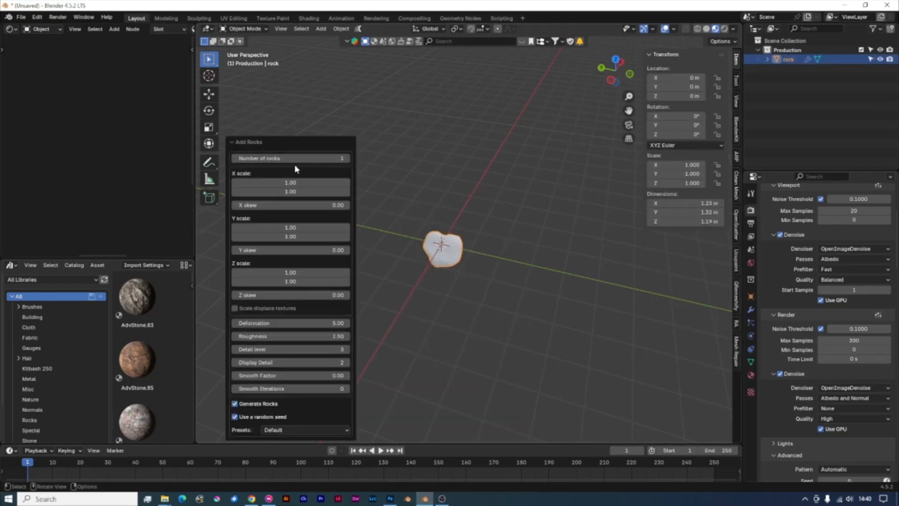
click(347, 159)
drag(347, 159, 356, 219)
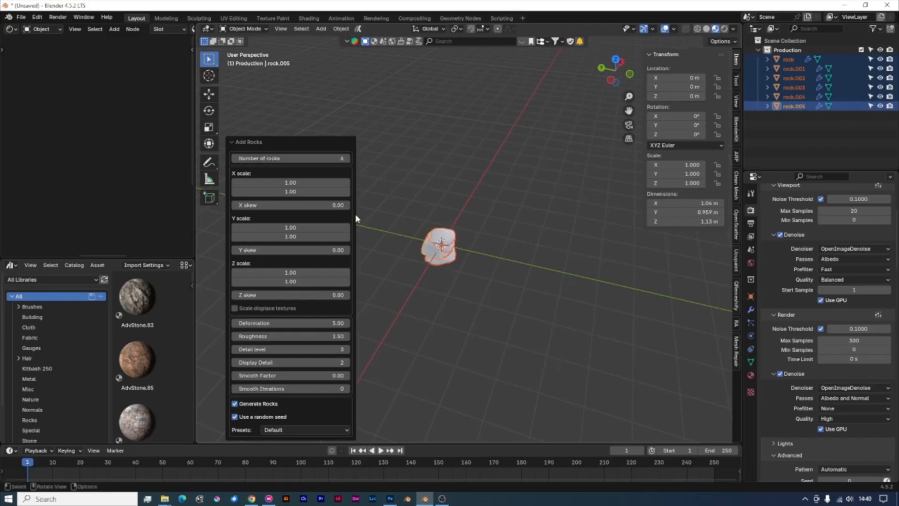
click(348, 158)
- In top view, move three of the stacked rocks off the origin to the left, upper left and lower right
key(KP_7)
click(447, 208)
key(g)
click(310, 222)
click(402, 186)
key(g)
click(352, 114)
click(423, 190)
key(g)
click(538, 341)
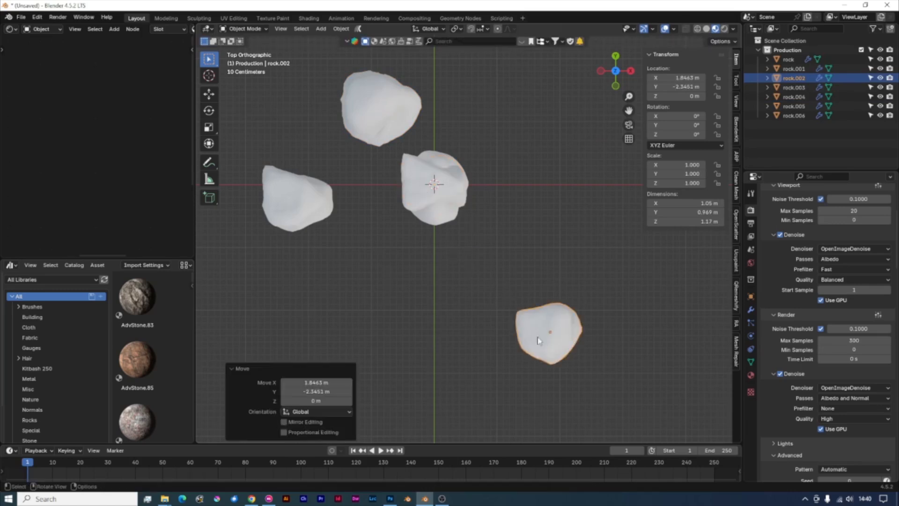
- Spread three more rocks from the pile at the origin to the lower left, upper right and right
click(440, 198)
key(g)
click(344, 300)
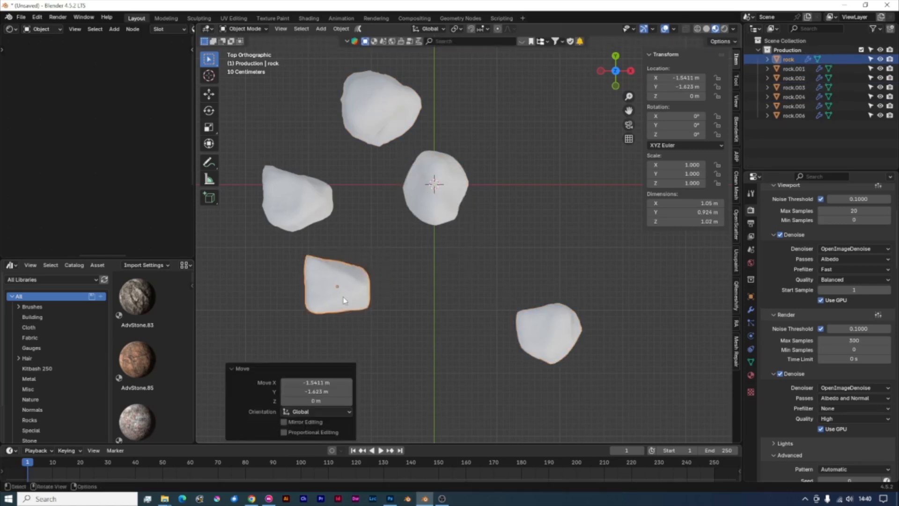
click(454, 186)
key(g)
click(523, 117)
click(435, 193)
key(g)
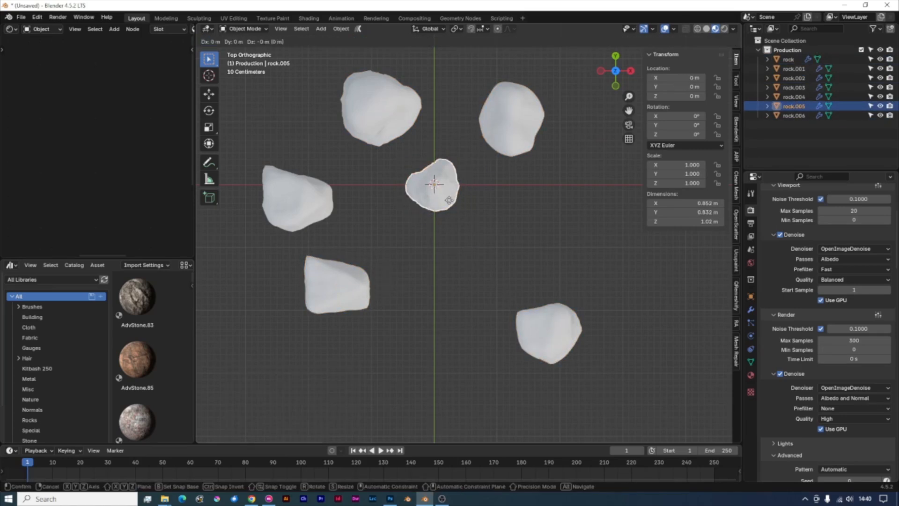
click(531, 225)
- Move the last rock off the origin, then pull rock.006 away from the group in a perspective view
click(434, 184)
key(g)
click(470, 309)
middle_drag(470, 309, 400, 218)
click(428, 326)
middle_drag(513, 289, 473, 319)
scroll(473, 318, down, 3)
key(g)
click(416, 264)
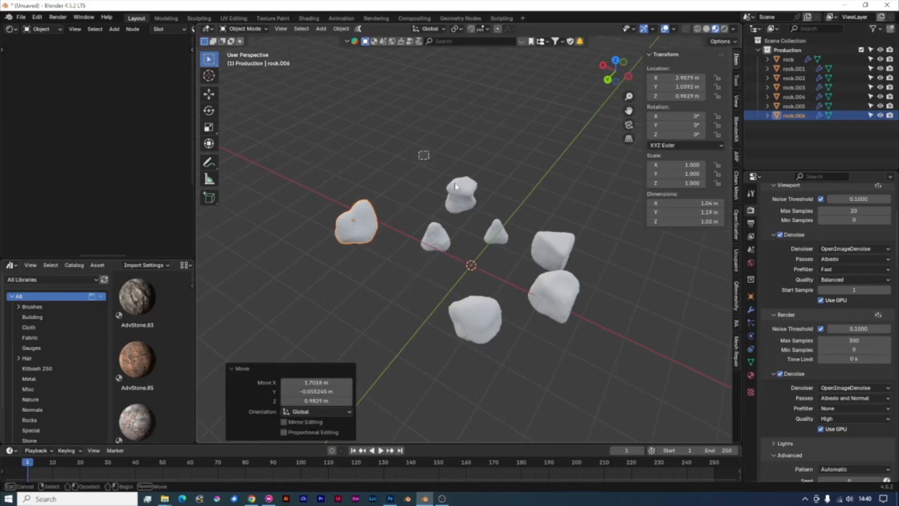
- Delete all the rocks except rock.006 by inverting the selection, and select the remaining rock
key(ctrl+i)
key(x)
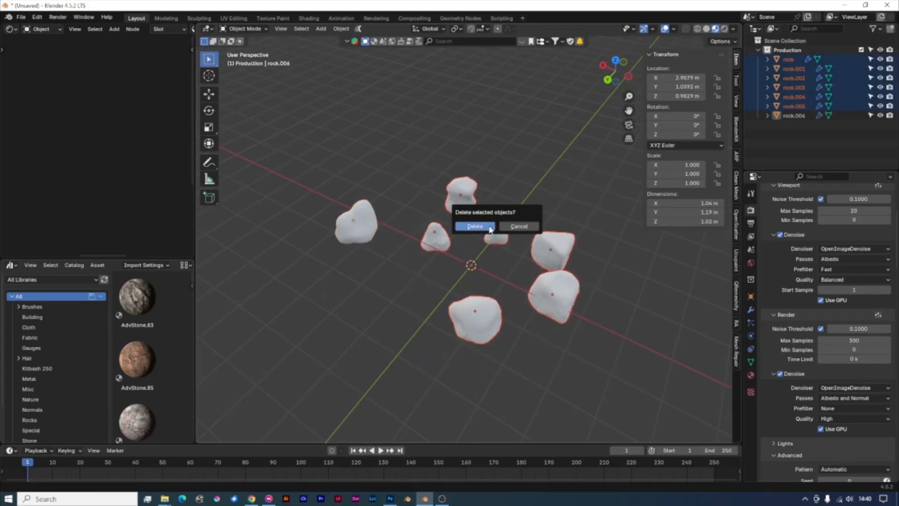
click(474, 227)
middle_drag(526, 365, 526, 281)
click(387, 257)
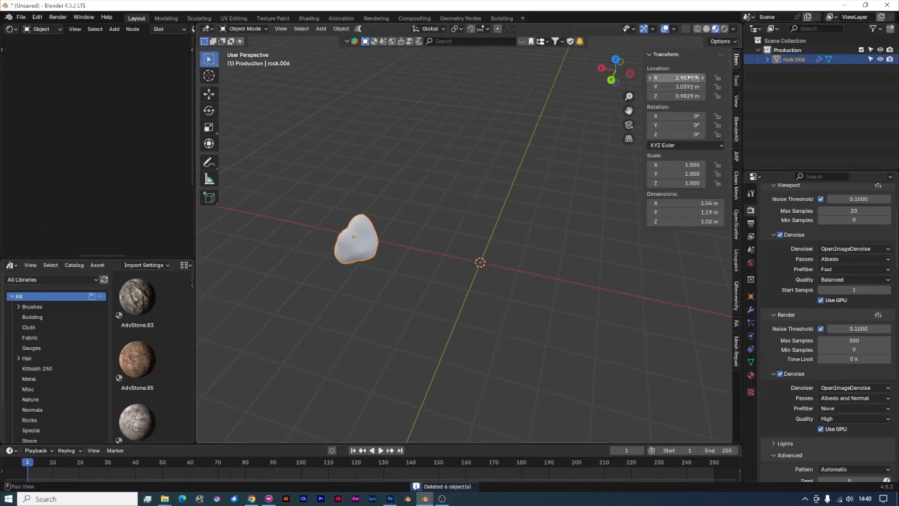
- Set the X, Y and Z location of rock.006 to 0 m
drag(690, 77, 691, 96)
text(0)
key(Return)
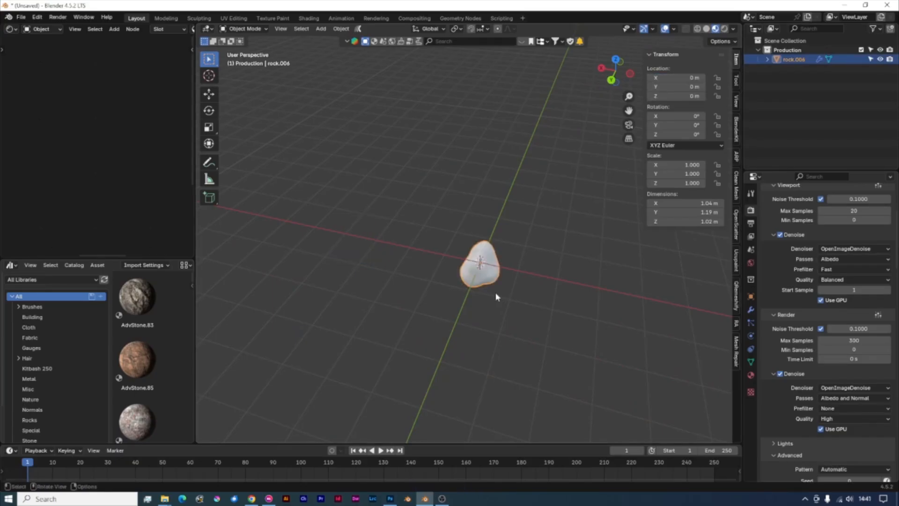
- Display the rock in wireframe shading with X-ray turned off
mouse_move(524, 298)
middle_down()
mouse_move(561, 286)
mouse_move(574, 291)
mouse_move(398, 257)
mouse_move(480, 296)
mouse_move(585, 247)
mouse_move(504, 199)
mouse_move(381, 297)
mouse_move(484, 289)
mouse_move(518, 275)
mouse_move(472, 295)
middle_up()
scroll(589, 296, up, 8)
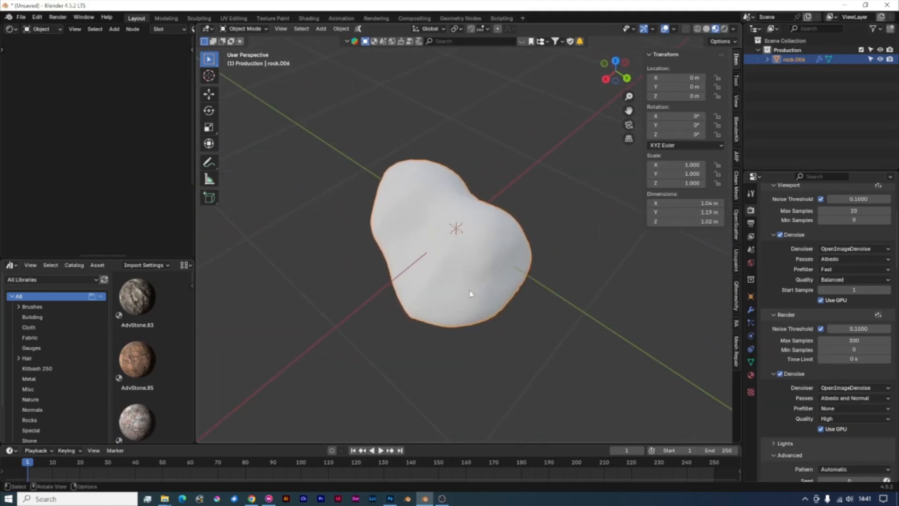
click(700, 30)
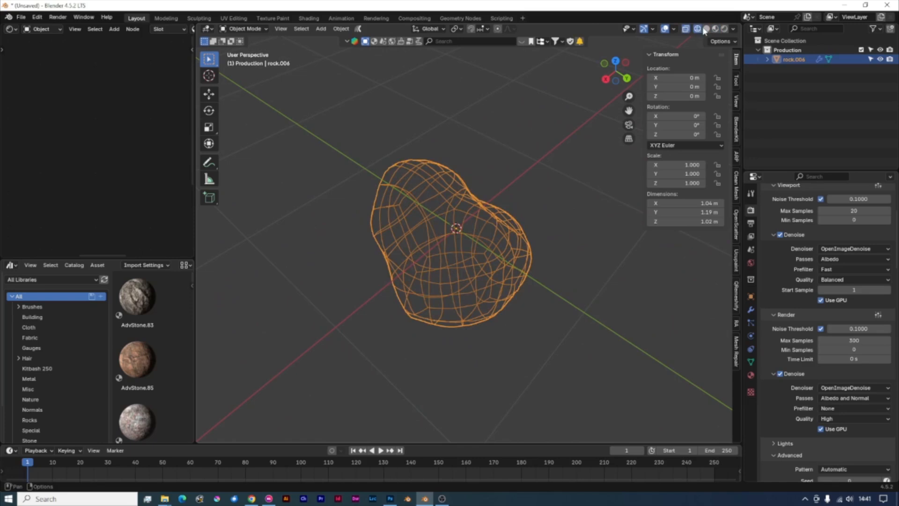
click(684, 30)
middle_drag(502, 310, 519, 309)
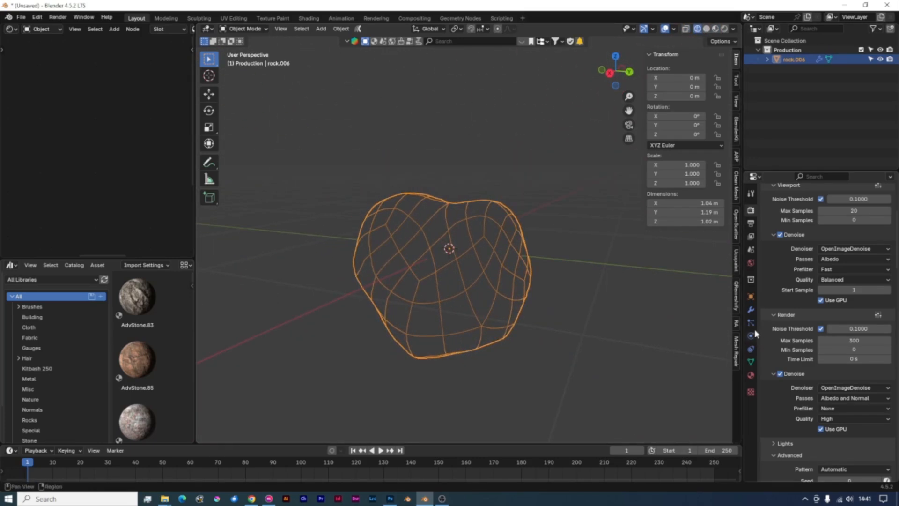
- Apply the two Subsurf modifiers on rock.006 individually, and apply all its remaining Displace modifiers together
click(751, 310)
scroll(831, 365, down, 5)
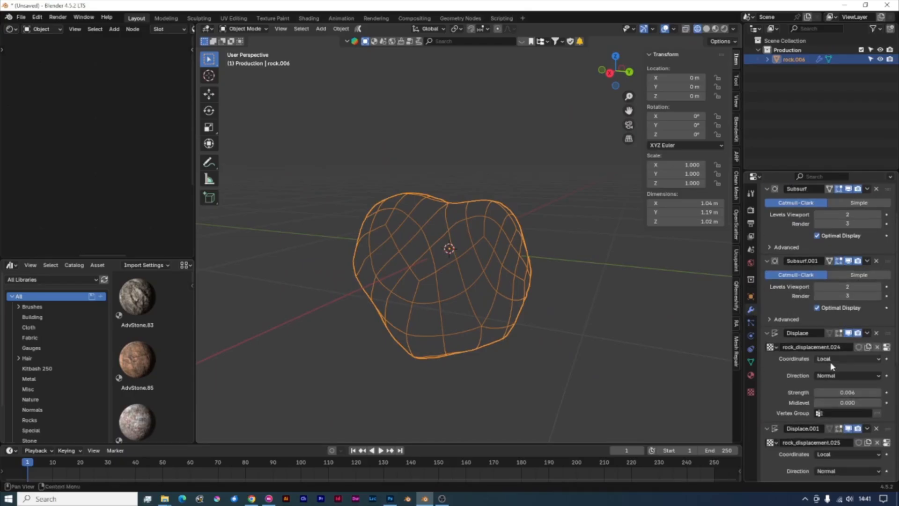
scroll(830, 365, up, 12)
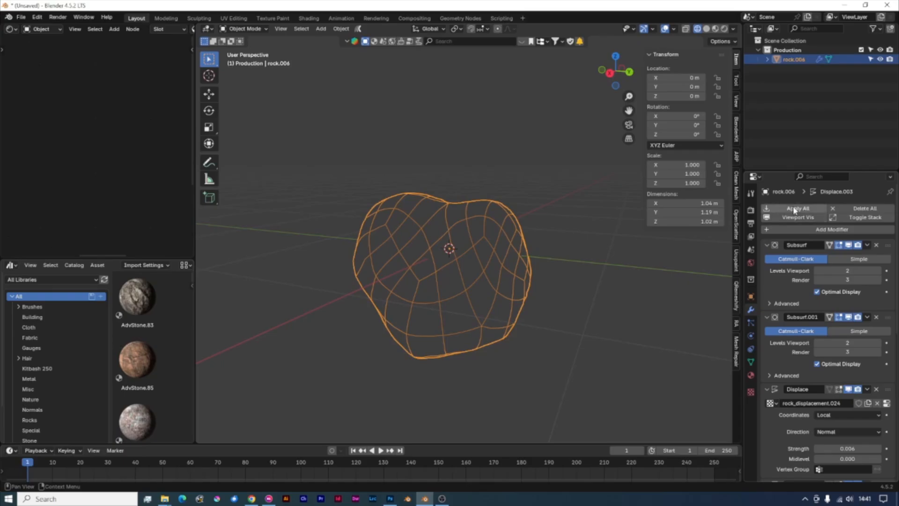
click(867, 244)
click(867, 244)
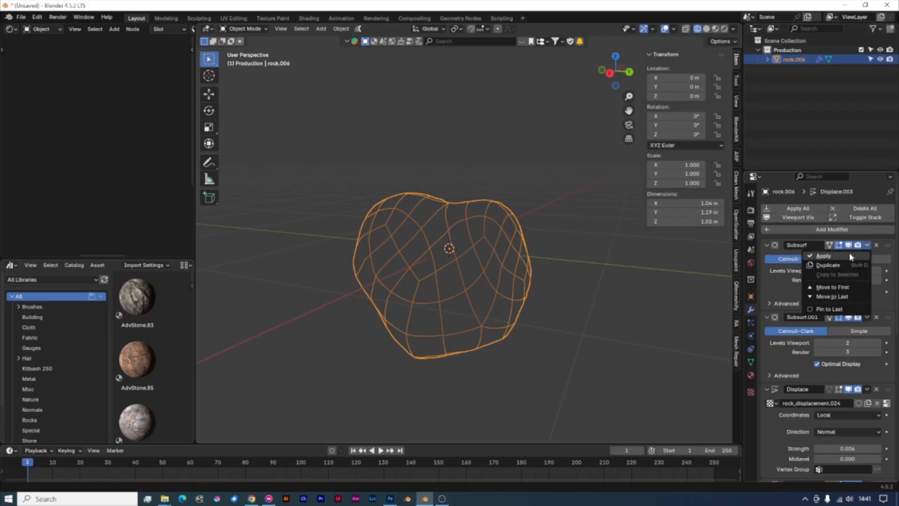
click(849, 253)
click(868, 245)
click(850, 258)
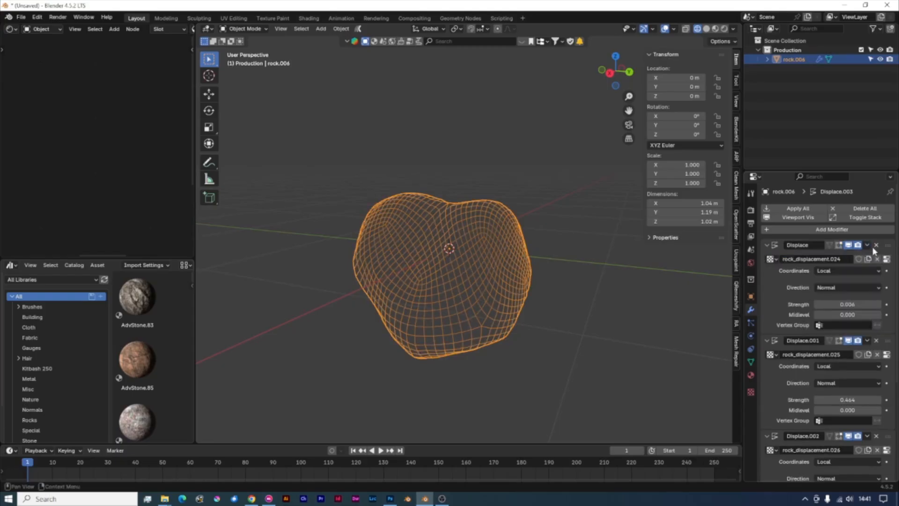
click(798, 208)
- Add a Subdivision Surface modifier to the rock, raise its viewport and render levels, and apply it
middle_drag(575, 346, 668, 257)
middle_drag(622, 325, 837, 238)
click(771, 208)
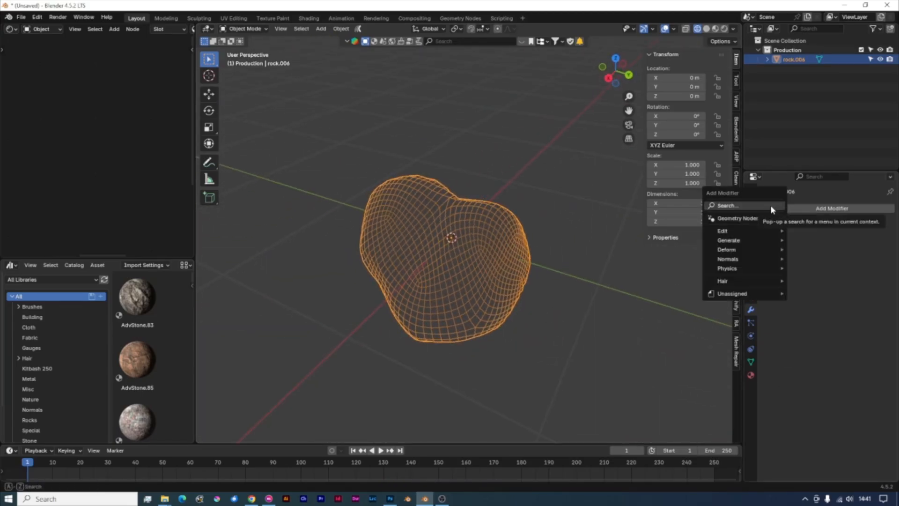
key(space)
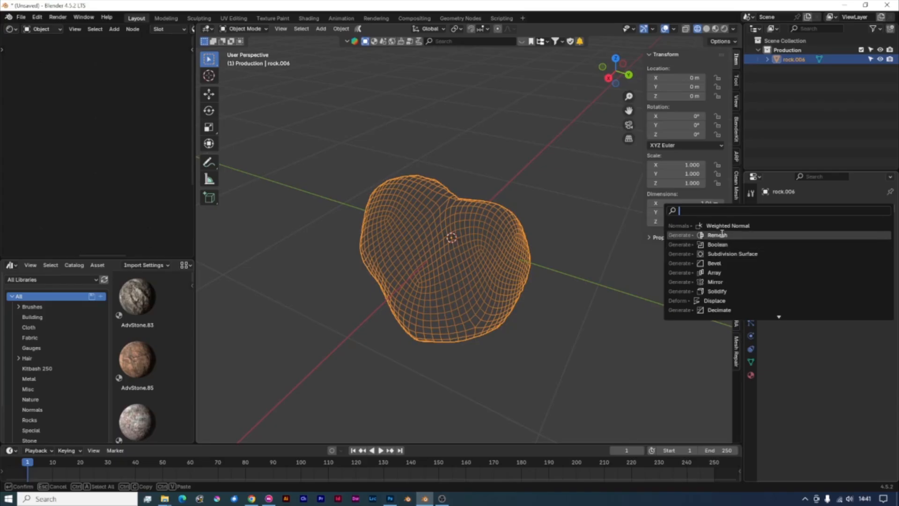
click(781, 254)
drag(858, 271, 858, 280)
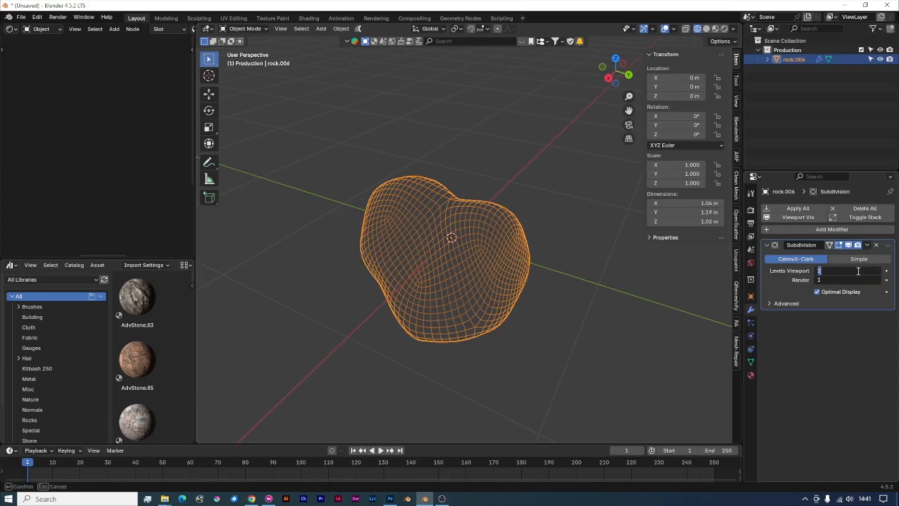
key(Return)
click(867, 244)
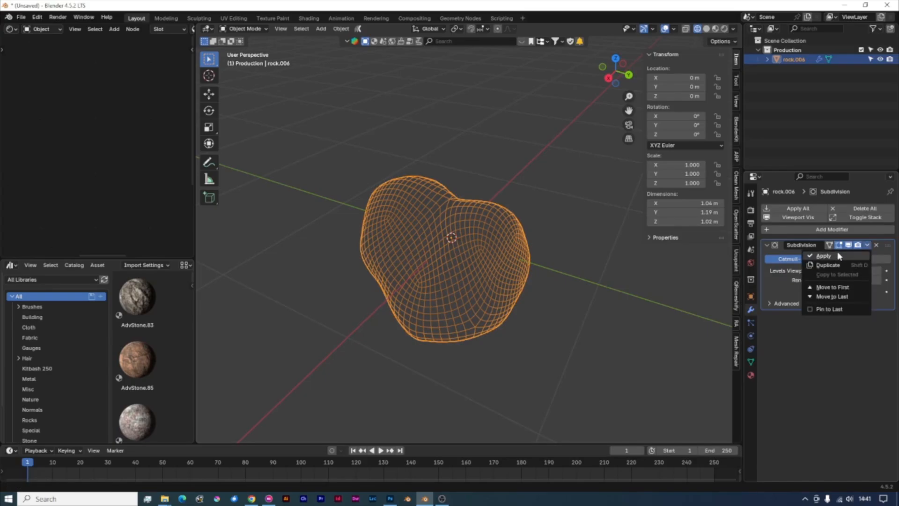
click(838, 257)
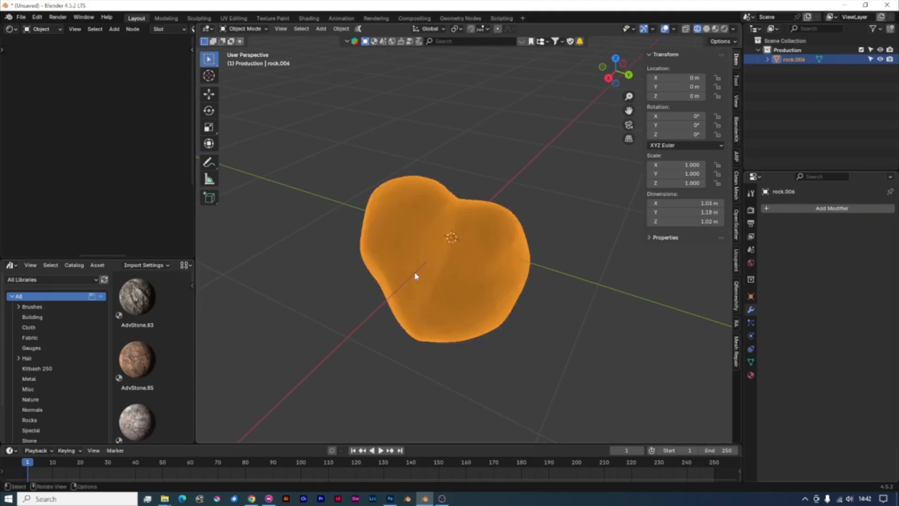
- Inspect the rock's wireframe density up close and switch to the Sculpting workspace
scroll(415, 276, up, 10)
scroll(415, 276, down, 8)
middle_drag(435, 269, 574, 263)
scroll(513, 274, up, 5)
scroll(400, 267, down, 8)
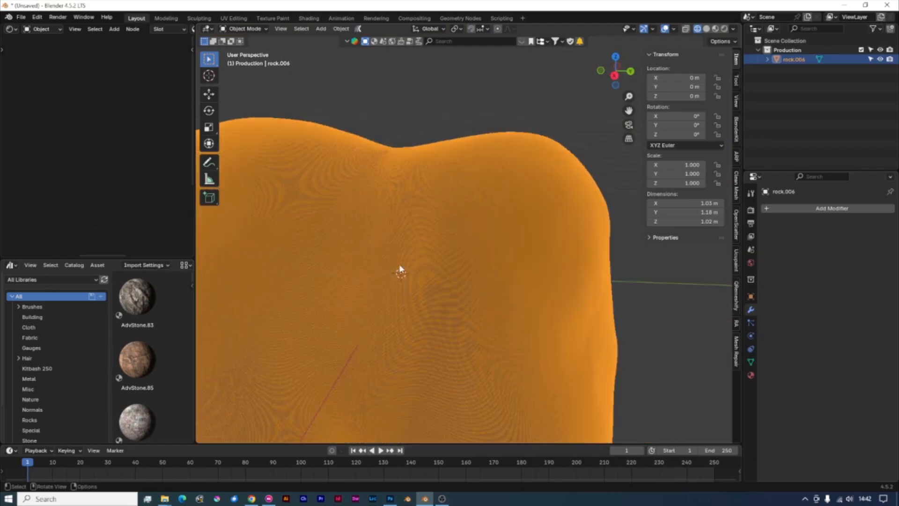
middle_drag(483, 251, 424, 220)
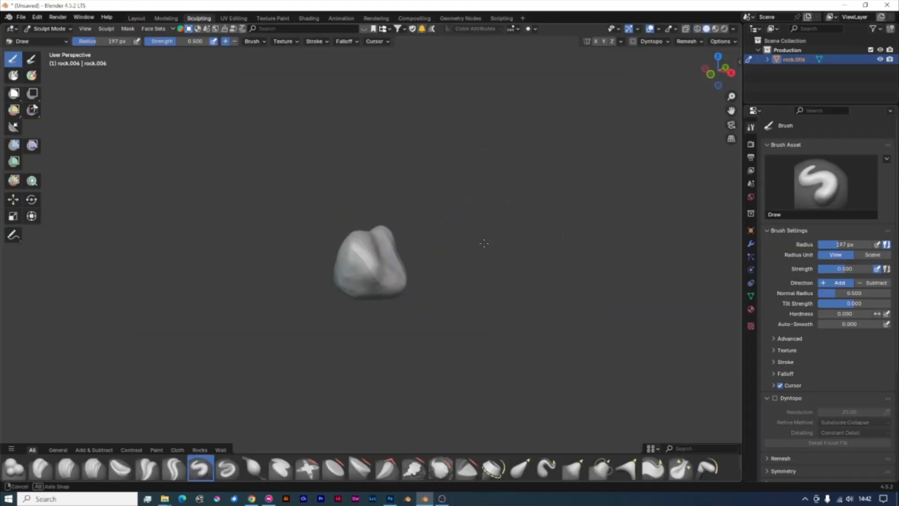
middle_drag(484, 242, 465, 280)
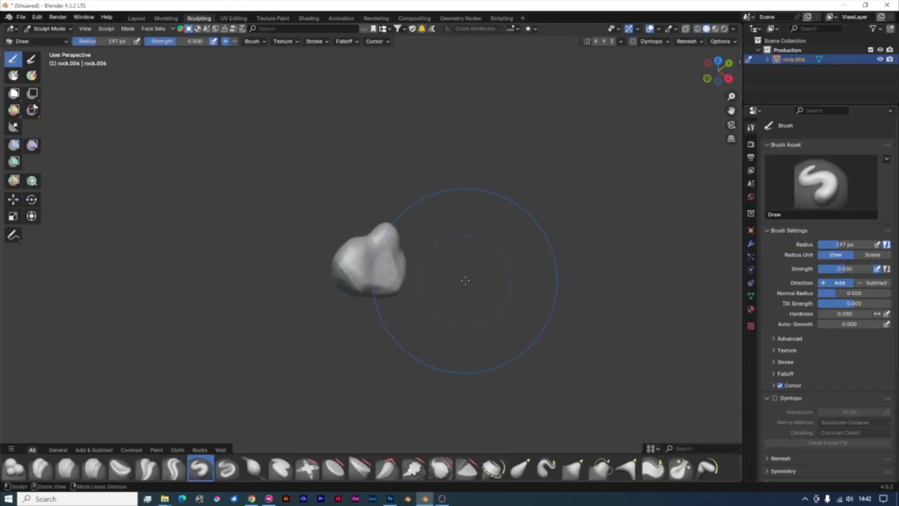
- Save the file as asteroid1.blend in the New Rocks folder
key(ctrl+s)
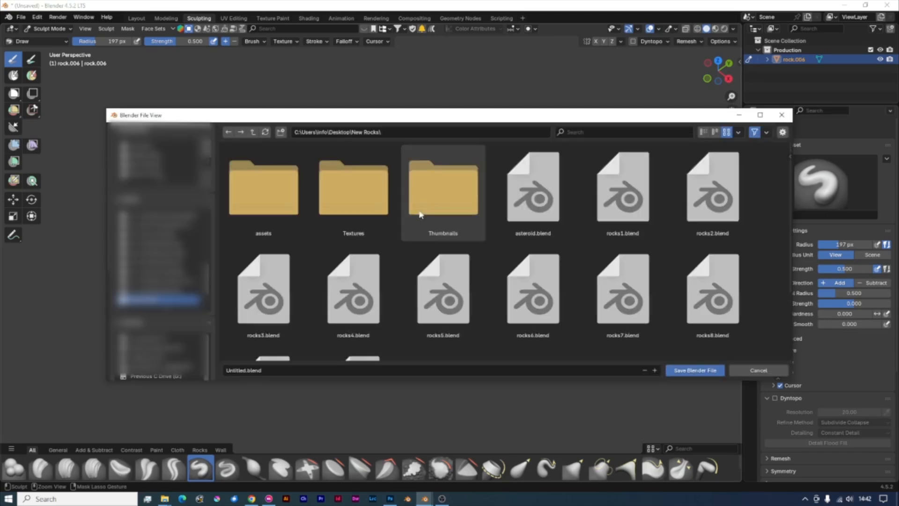
scroll(476, 330, down, 3)
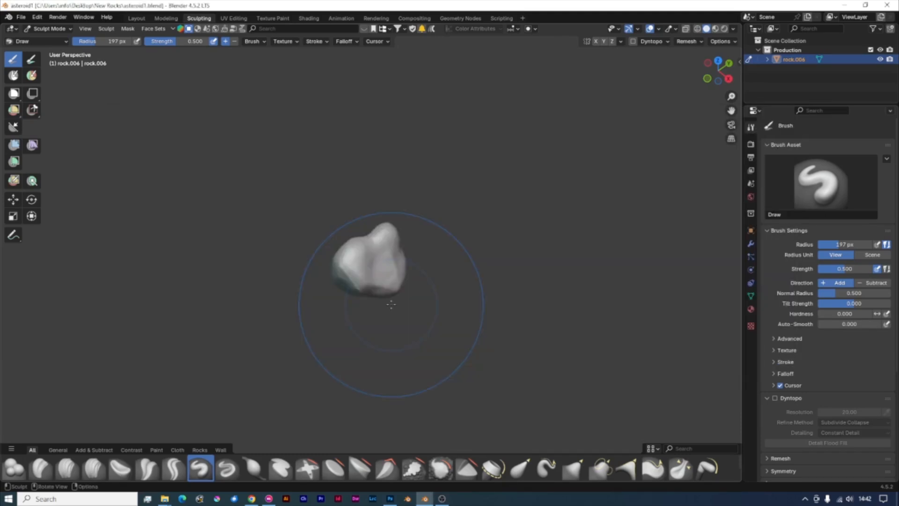
scroll(391, 305, up, 5)
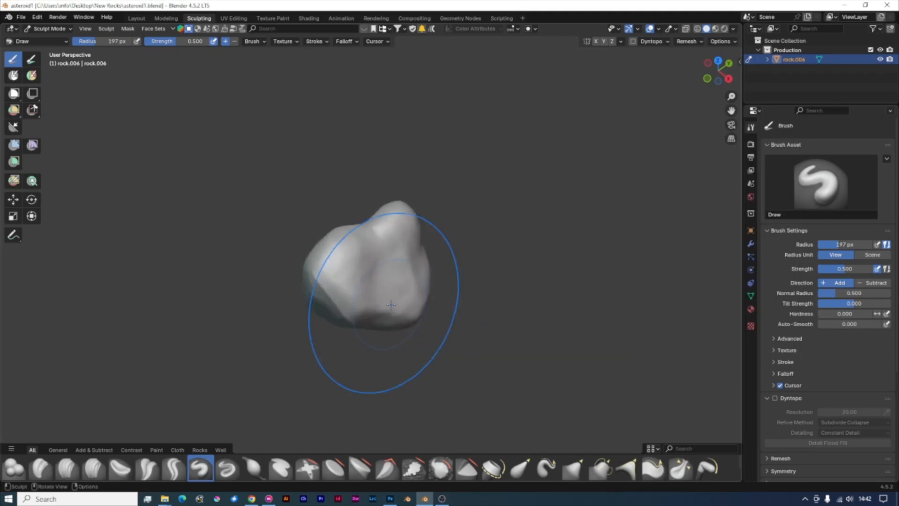
key(ctrl+s)
- Change the viewport's MatCap lighting to the red material sphere
middle_drag(388, 304, 433, 286)
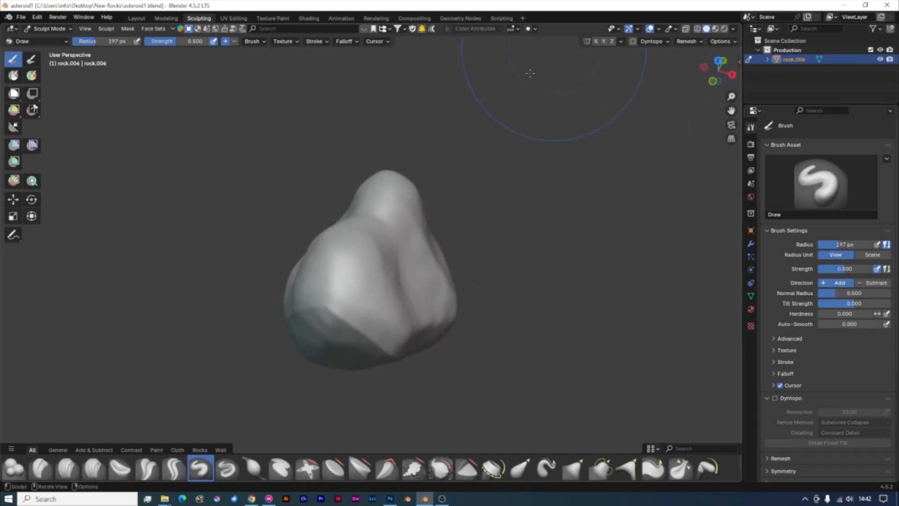
click(733, 29)
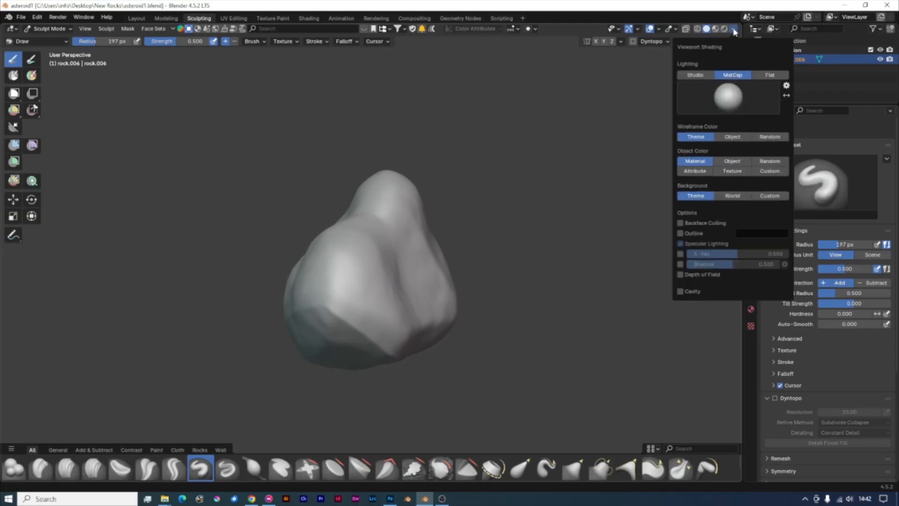
click(730, 96)
click(593, 167)
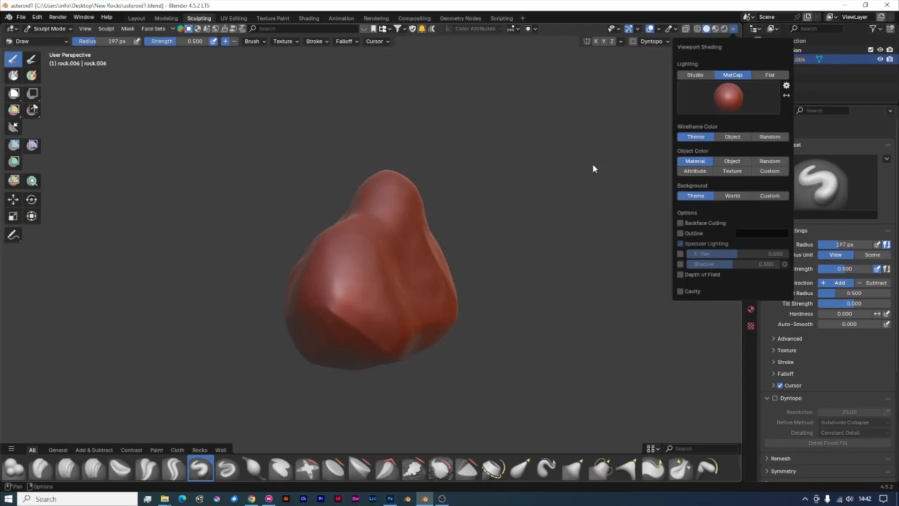
- Flatten the sharp ridges on the rock using the Scrape/Fill brush with a radius of 113 px
mouse_move(463, 332)
middle_down()
mouse_move(486, 297)
mouse_move(464, 267)
middle_up()
scroll(461, 267, up, 2)
middle_drag(406, 272, 391, 184)
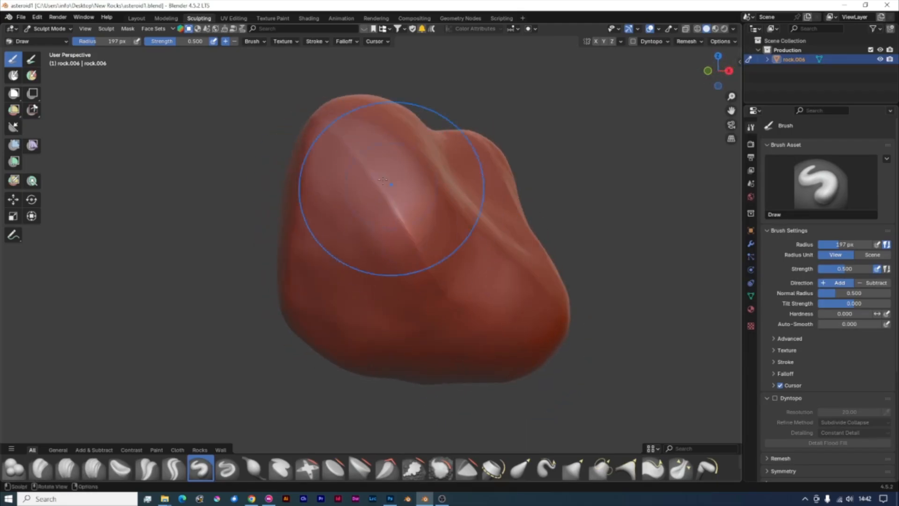
click(418, 469)
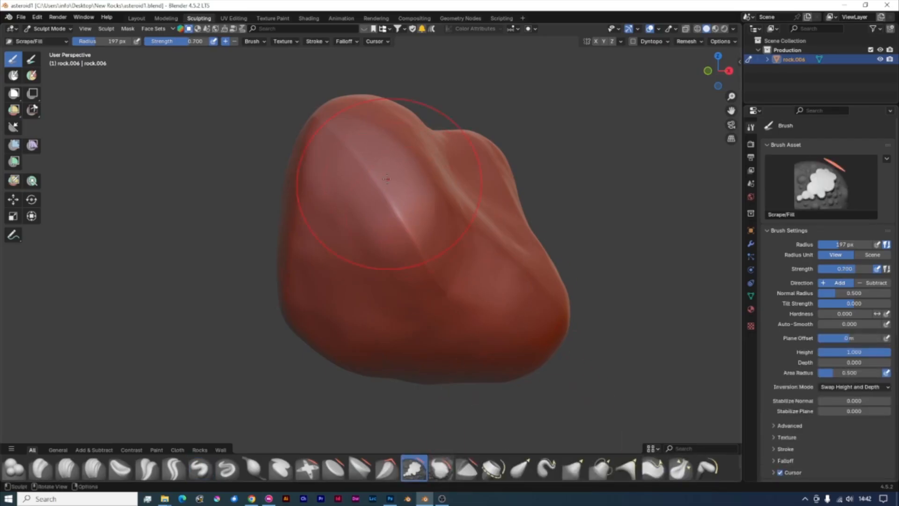
key(bracketleft)
key(bracketleft)
mouse_move(376, 188)
mouse_down()
mouse_move(407, 234)
mouse_move(403, 225)
mouse_up()
mouse_move(513, 293)
middle_down()
mouse_move(410, 242)
mouse_move(475, 255)
middle_up()
mouse_move(507, 233)
middle_down()
mouse_move(330, 180)
mouse_move(401, 281)
mouse_move(361, 321)
mouse_move(436, 285)
mouse_move(372, 280)
middle_up()
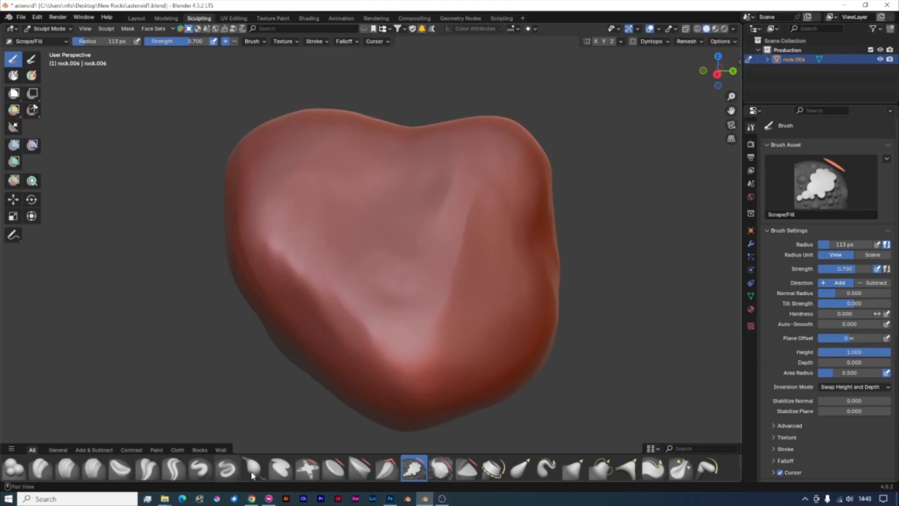
- Duplicate the Blob brush as a new brush asset named Crater-1 in the My Textures library
click(58, 450)
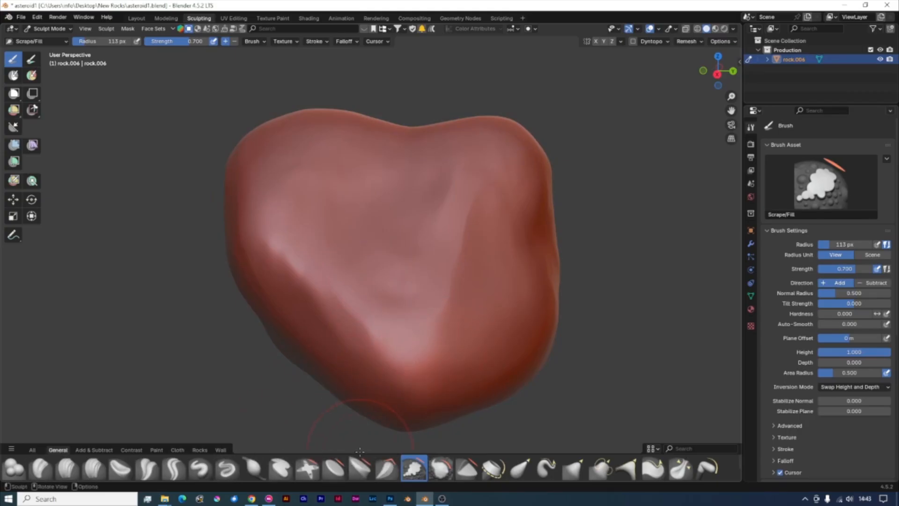
drag(361, 444, 365, 417)
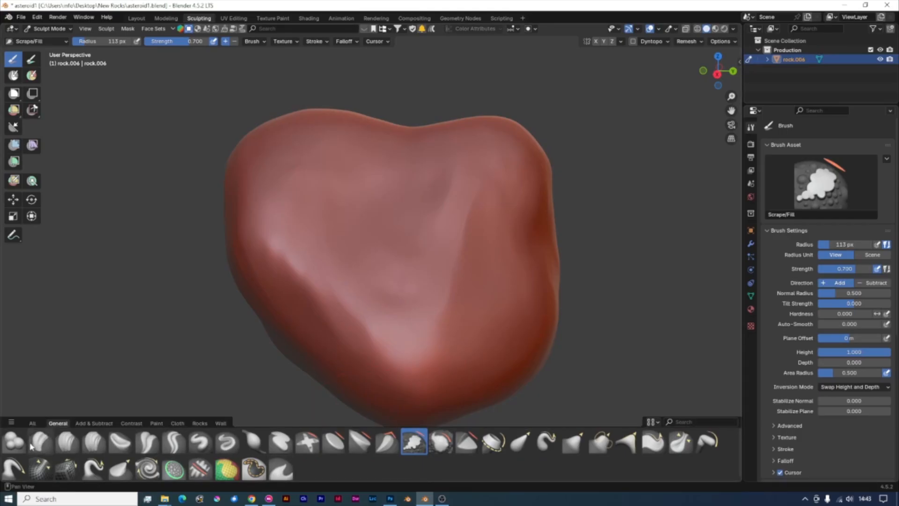
click(11, 439)
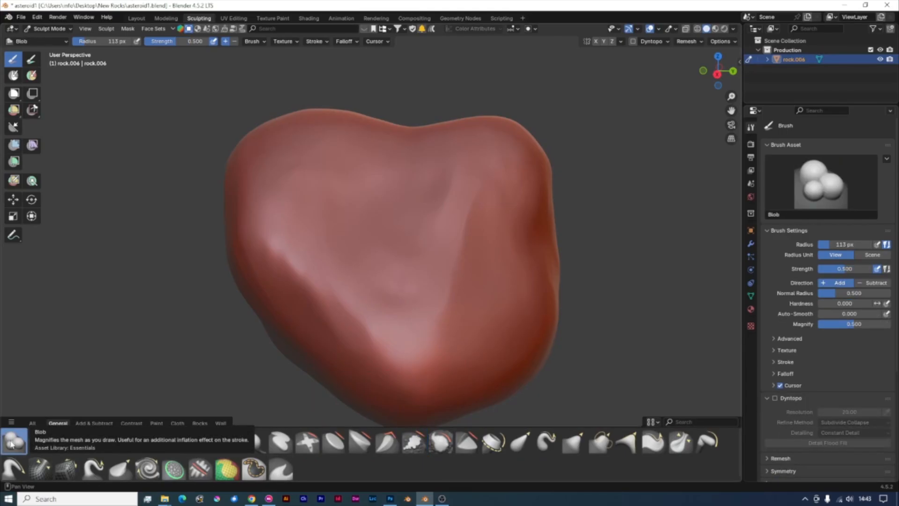
right_click(12, 443)
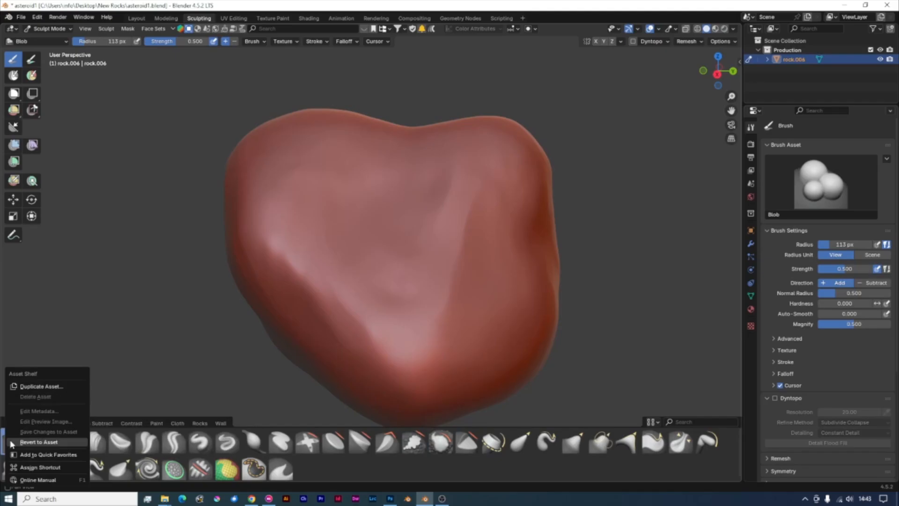
click(47, 386)
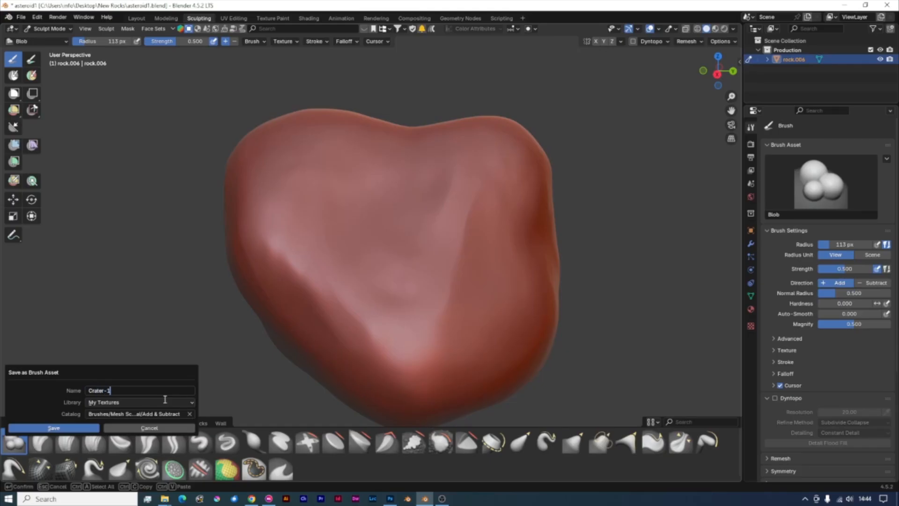
click(95, 428)
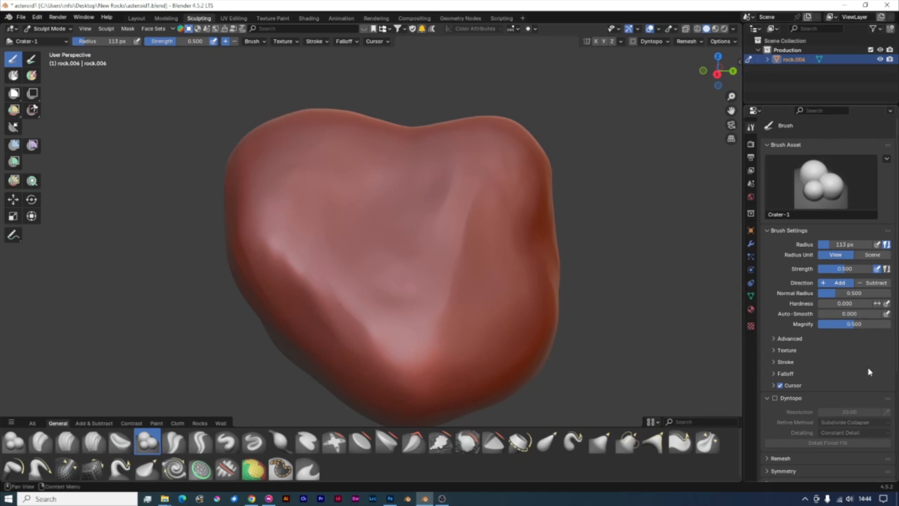
- Add a new texture to the Crater-1 brush and open that texture's image settings
click(775, 351)
scroll(844, 398, down, 1)
click(825, 401)
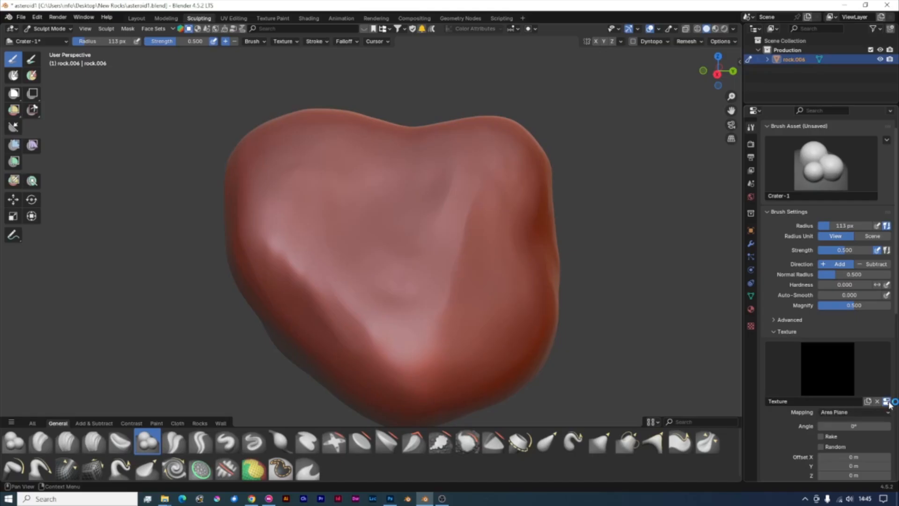
click(887, 402)
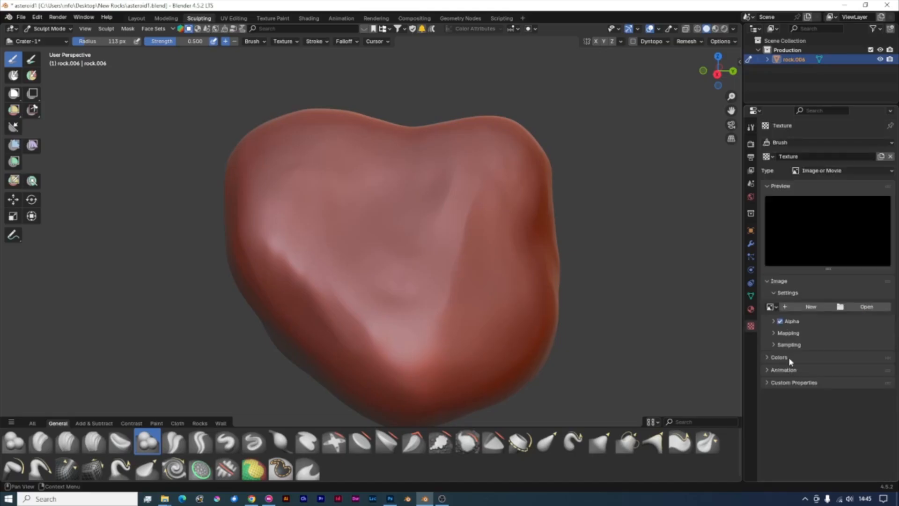
- Load space-rock-1.png from the Brushes\New folder as the image for the Crater-1 brush texture
click(866, 306)
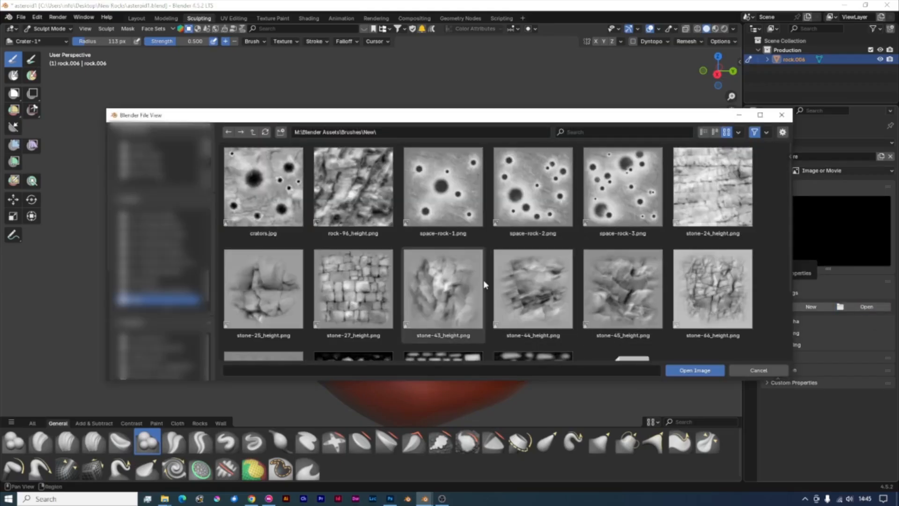
click(454, 201)
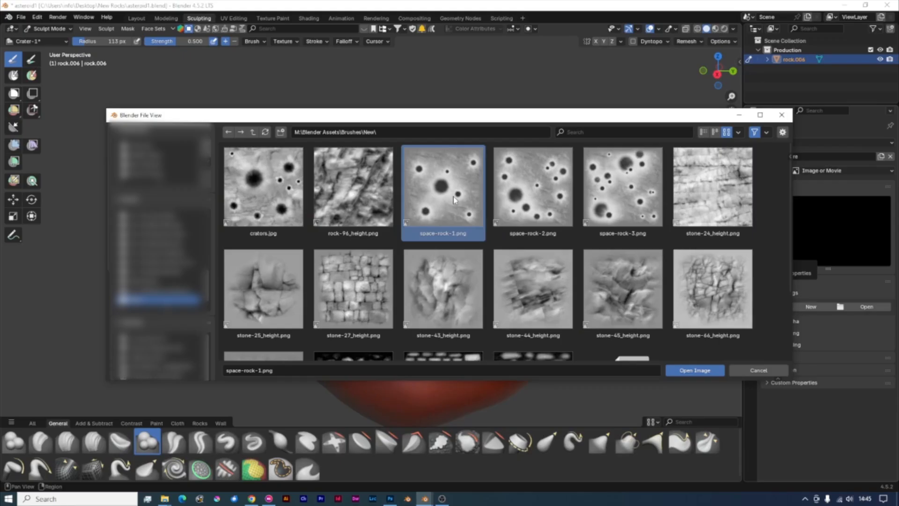
click(700, 371)
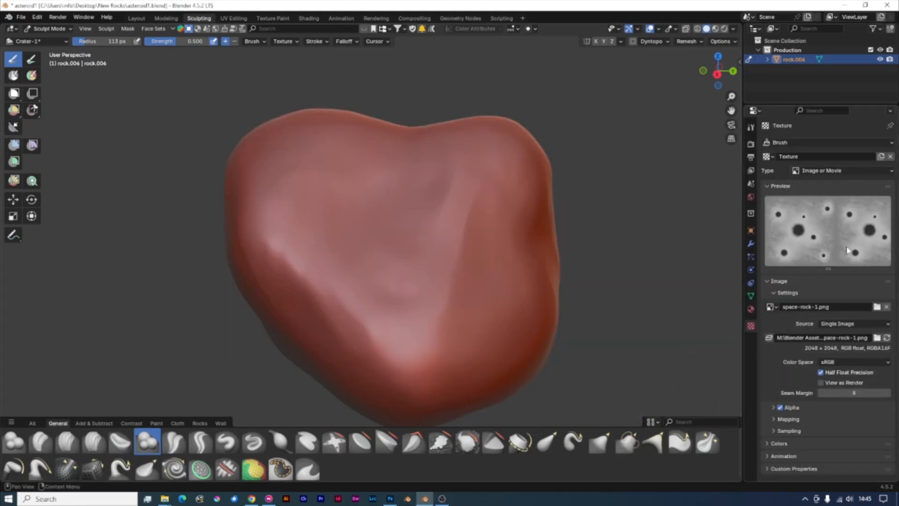
- Try the Crater-1 brush with freehand strokes across the front of the rock at a strength of 0.500
mouse_move(368, 206)
mouse_down()
mouse_move(451, 287)
mouse_move(384, 309)
mouse_move(468, 196)
mouse_move(366, 244)
mouse_move(459, 238)
mouse_move(374, 255)
mouse_move(356, 299)
mouse_move(431, 201)
mouse_move(312, 178)
mouse_move(360, 157)
mouse_move(501, 153)
mouse_move(505, 197)
mouse_up()
mouse_move(504, 196)
middle_down()
mouse_move(459, 220)
mouse_move(505, 248)
middle_up()
scroll(508, 253, up, 2)
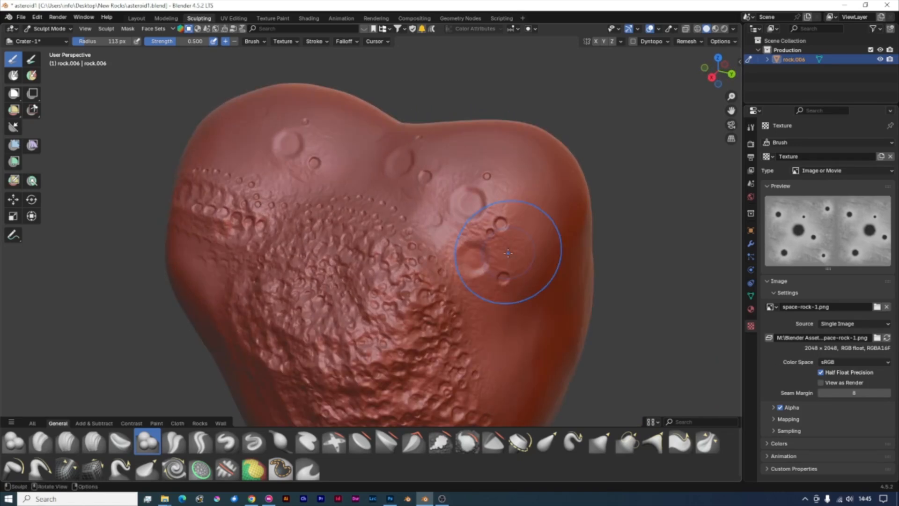
middle_drag(431, 281, 382, 192)
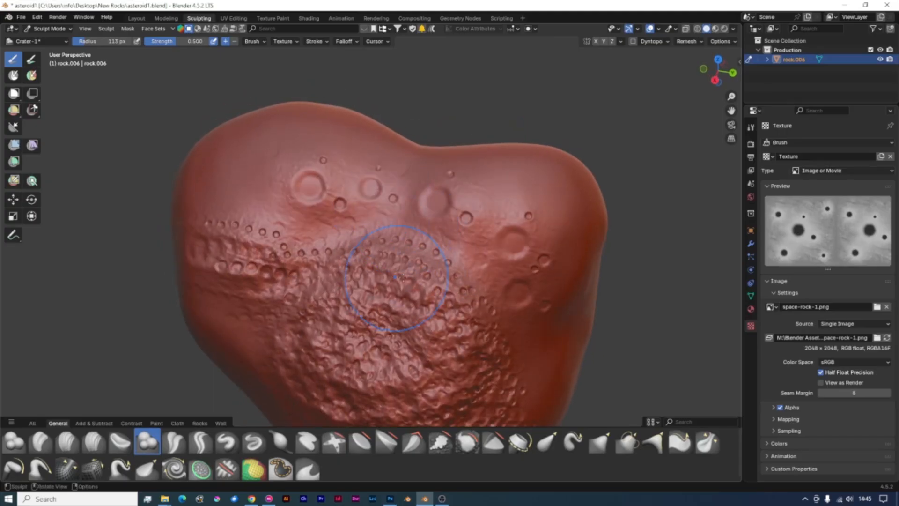
middle_drag(397, 277, 363, 178)
middle_drag(484, 253, 458, 309)
- Raise the brush strength to 0.766 and further to 1.000, testing crater strokes on the rock's upper lobes at each setting
drag(174, 43, 194, 44)
drag(324, 186, 318, 182)
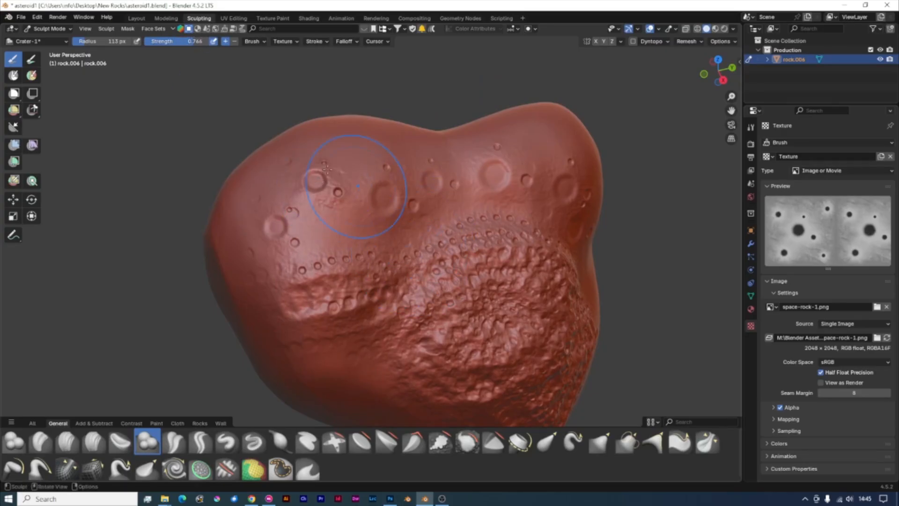
drag(189, 43, 206, 43)
mouse_move(361, 112)
middle_down()
mouse_move(398, 259)
mouse_move(381, 281)
mouse_move(379, 206)
mouse_move(393, 223)
middle_up()
drag(394, 223, 383, 230)
middle_drag(383, 230, 408, 360)
click(415, 212)
click(409, 271)
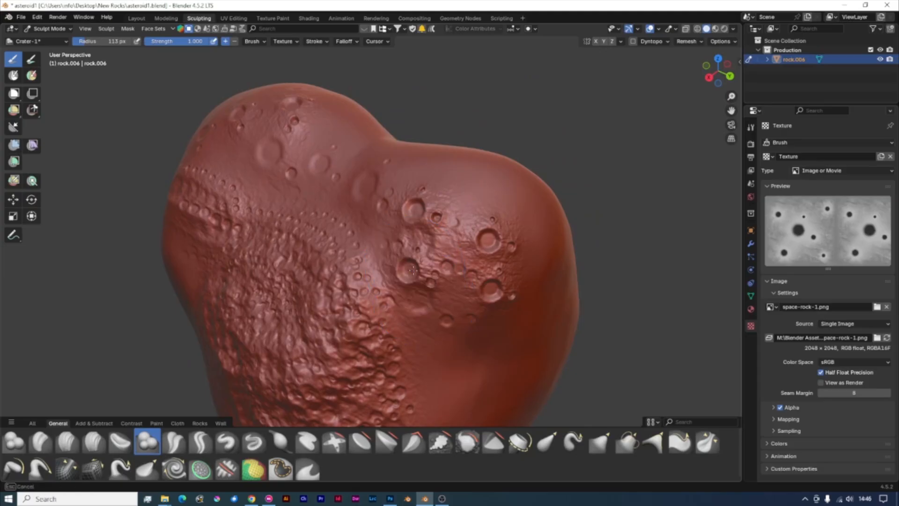
mouse_move(412, 319)
middle_down()
mouse_move(432, 302)
mouse_move(459, 307)
middle_up()
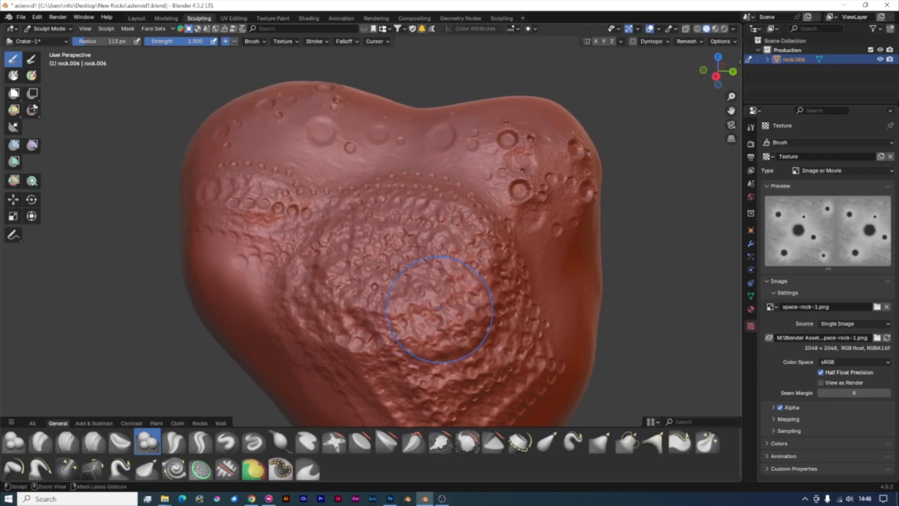
- Undo all of the freehand crater test strokes on the rock
key(ctrl+z)
key(ctrl+z)
key(ctrl+z)
key(ctrl+z)
key(ctrl+z)
key(ctrl+z)
key(ctrl+z)
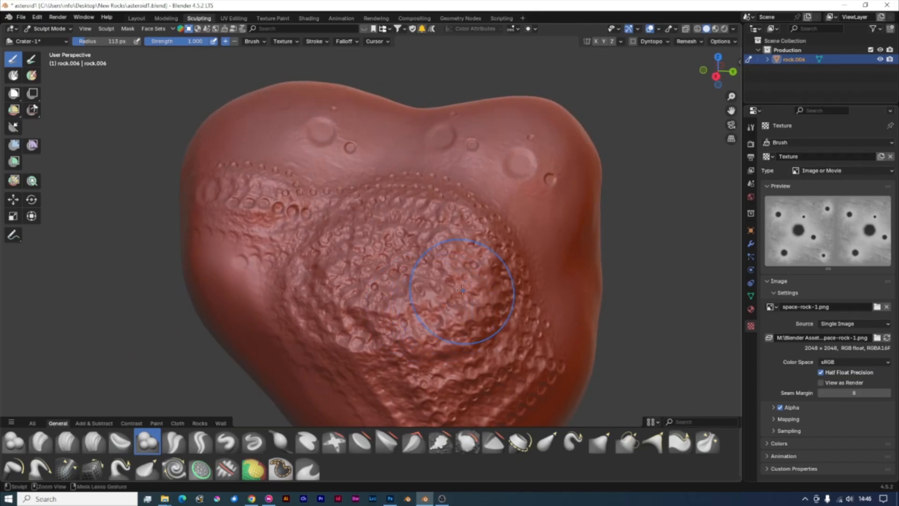
key(ctrl+z)
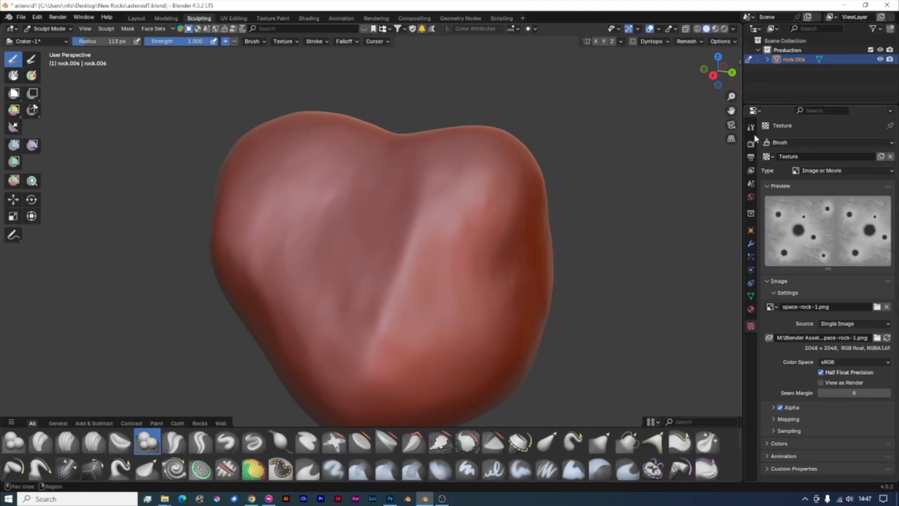
- Change the Crater-1 brush type from Blob to Draw in the advanced brush settings
click(751, 127)
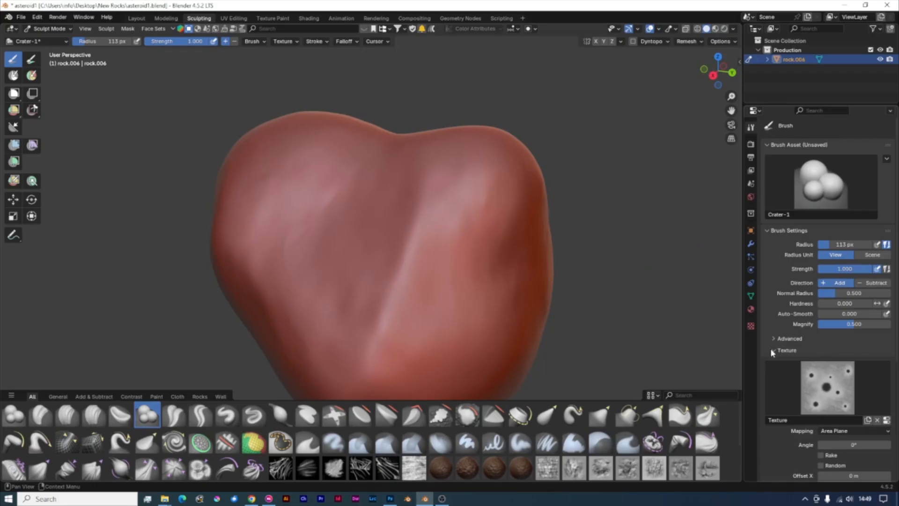
click(773, 337)
click(862, 351)
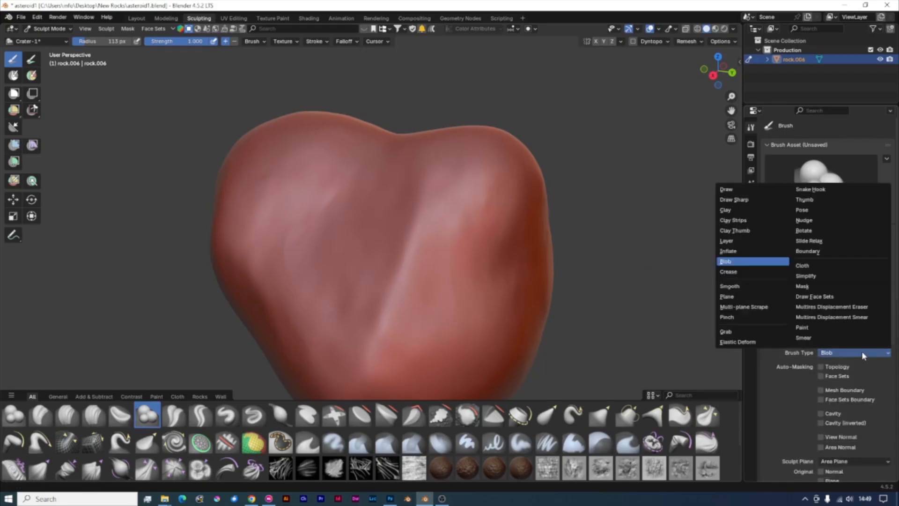
click(727, 189)
- Set the Crater-1 brush's stroke method to Anchored
scroll(838, 367, down, 15)
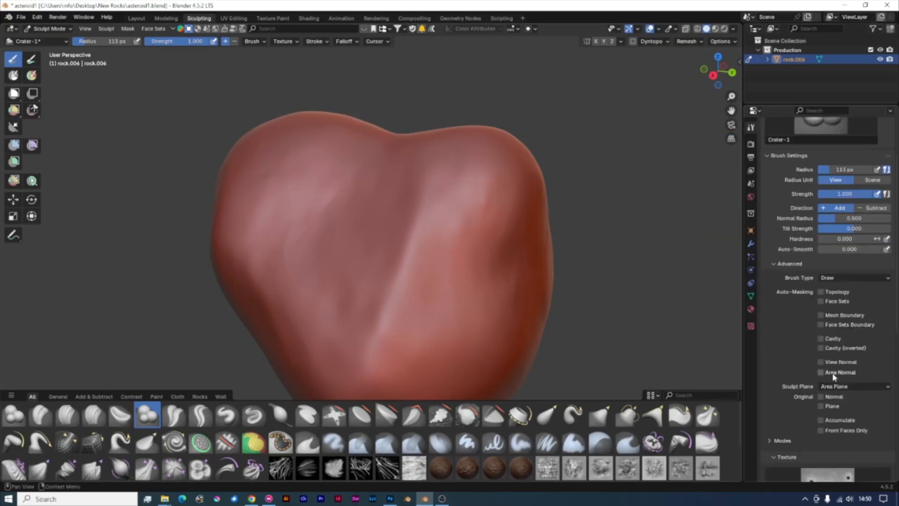
scroll(832, 372, down, 2)
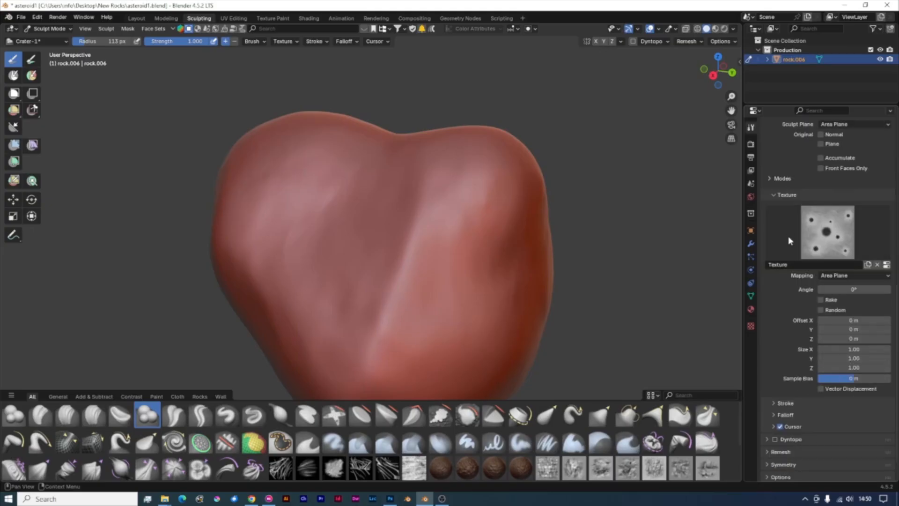
click(776, 404)
scroll(810, 389, down, 3)
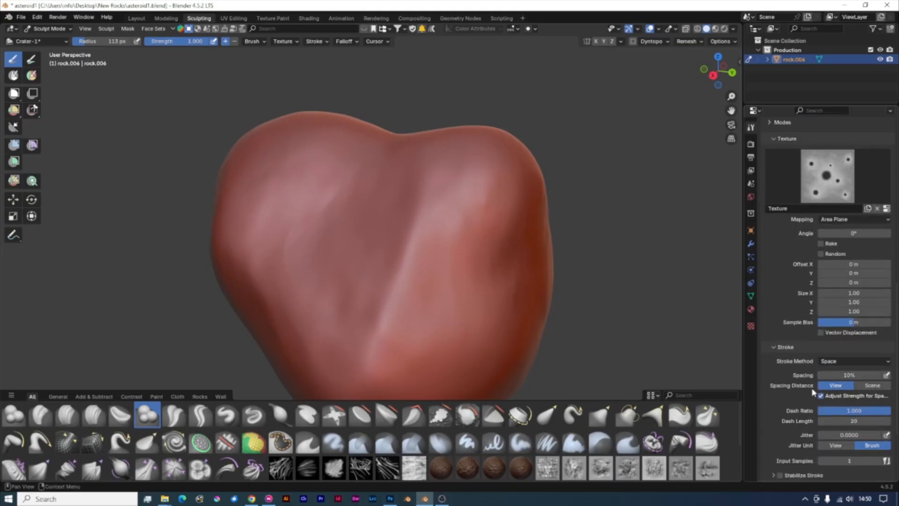
click(855, 361)
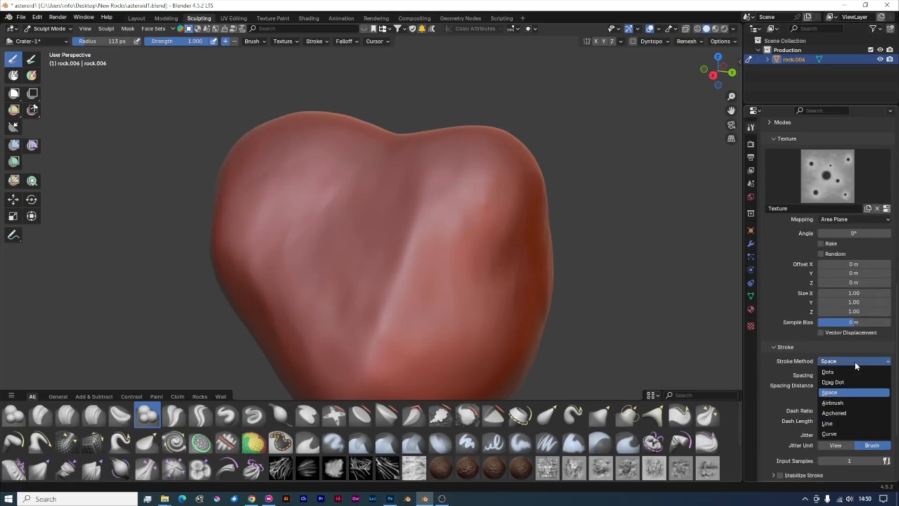
click(842, 414)
- Try stamping anchored craters of various sizes across the front of the rock at a strength of 1.000
mouse_move(342, 241)
mouse_down()
mouse_move(461, 239)
mouse_move(433, 213)
mouse_move(438, 232)
mouse_up()
drag(461, 279, 526, 232)
drag(478, 308, 368, 344)
drag(379, 149, 433, 178)
drag(298, 162, 287, 224)
middle_drag(330, 323, 404, 300)
drag(356, 202, 396, 244)
drag(487, 285, 549, 331)
drag(381, 262, 403, 327)
mouse_move(564, 357)
middle_down()
mouse_move(465, 340)
mouse_move(391, 350)
middle_up()
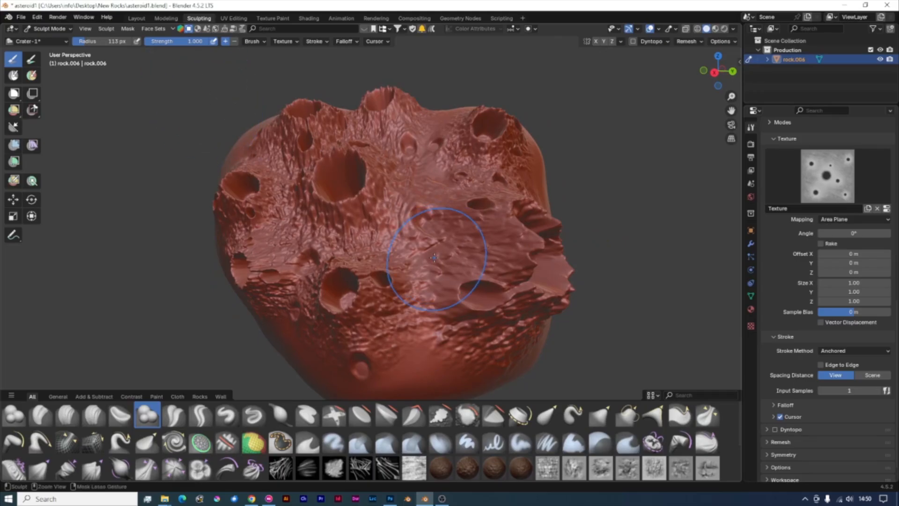
- Undo the full-strength anchored crater stamps on the rock
key(ctrl+z)
key(ctrl+z)
key(ctrl+z)
key(ctrl+z)
key(ctrl+z)
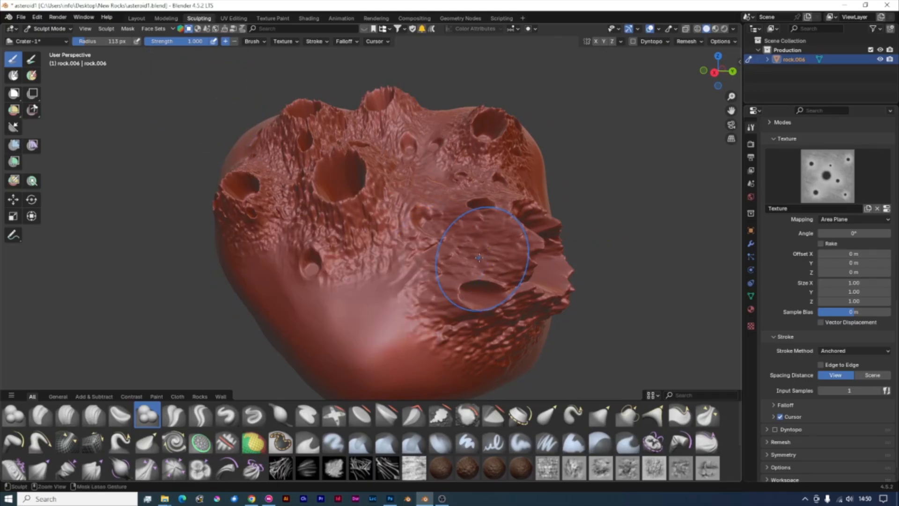
key(ctrl+z)
key(ctrl+z)
- Lower the Crater-1 brush strength and stamp two large, shallow anchored crater groups on the front of the rock
scroll(830, 235, up, 12)
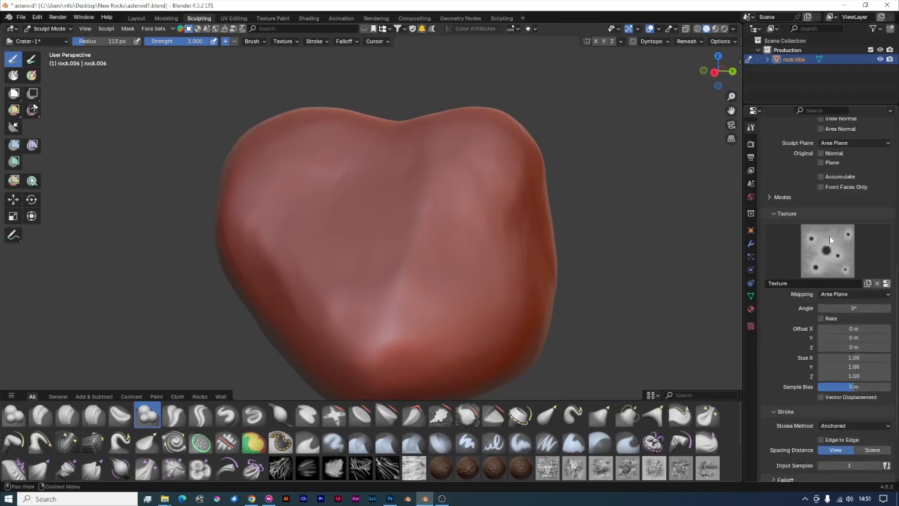
scroll(829, 235, up, 4)
drag(868, 271, 837, 271)
drag(349, 195, 421, 256)
drag(491, 279, 508, 187)
- Set the brush strength to 0.534, stamp three more anchored crater groups on the front, and inspect the rock from several angles
drag(845, 270, 855, 270)
drag(446, 194, 505, 247)
drag(354, 307, 416, 229)
drag(282, 180, 317, 240)
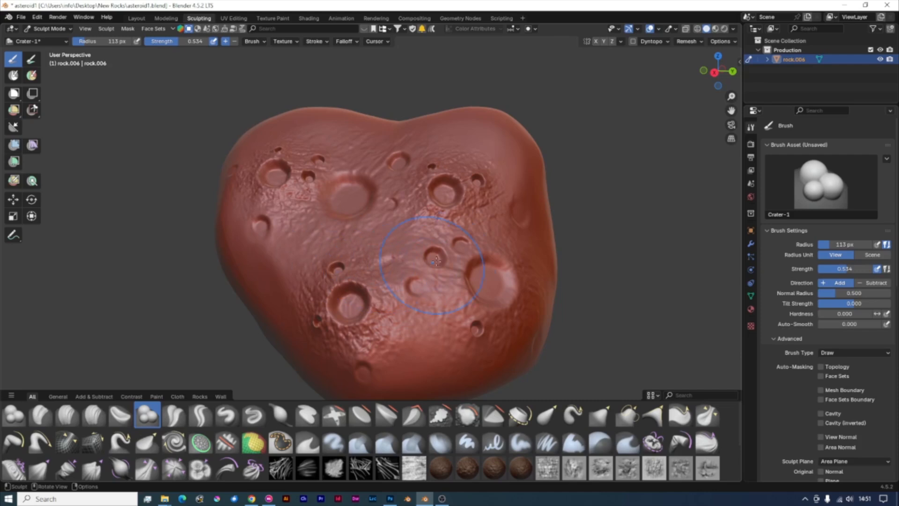
middle_drag(436, 261, 432, 277)
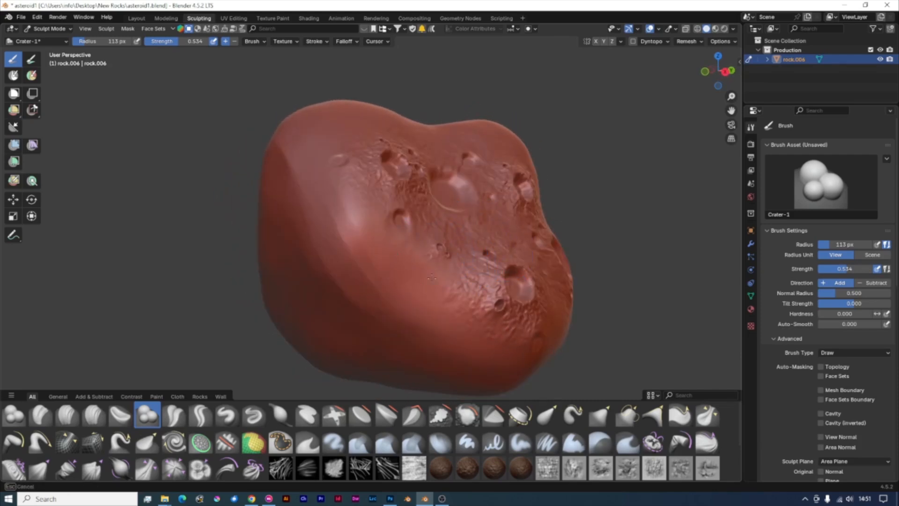
middle_drag(497, 275, 430, 275)
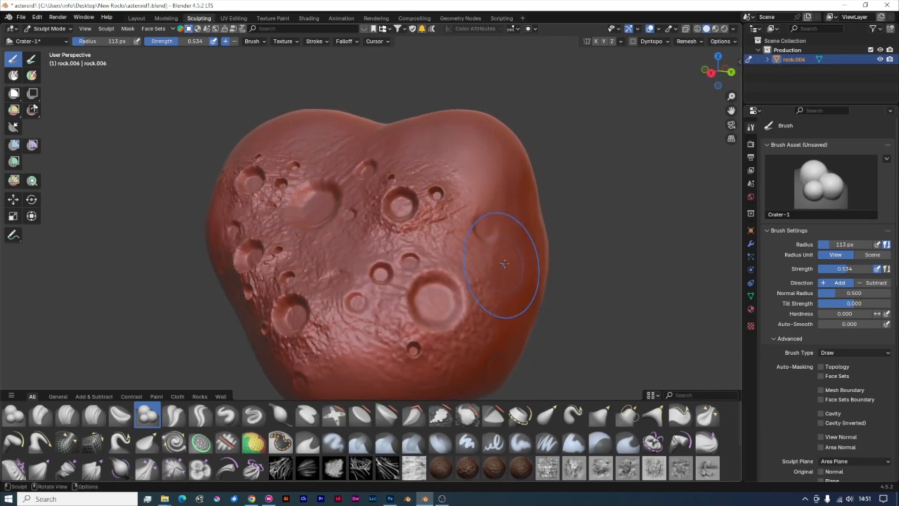
middle_drag(504, 264, 531, 265)
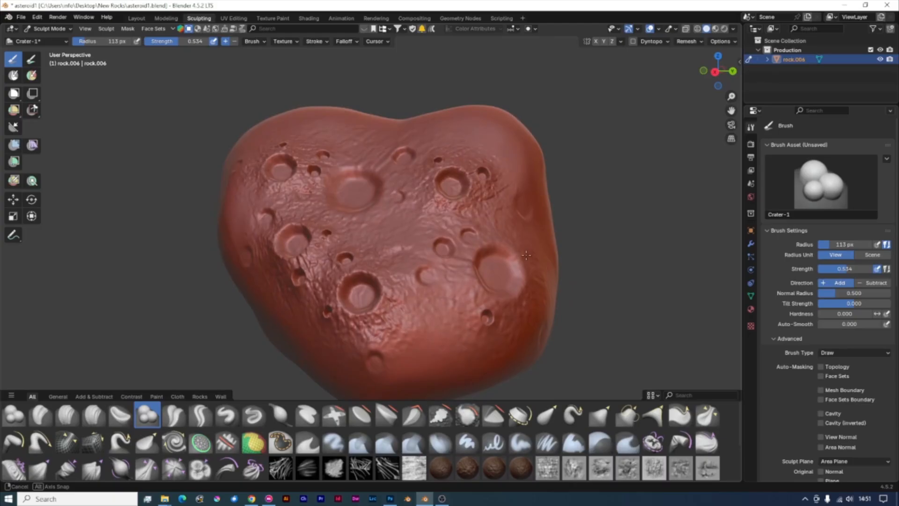
- Set space-rock-1.png as the Crater-1 brush's preview image and save the changes to the brush asset
right_click(150, 415)
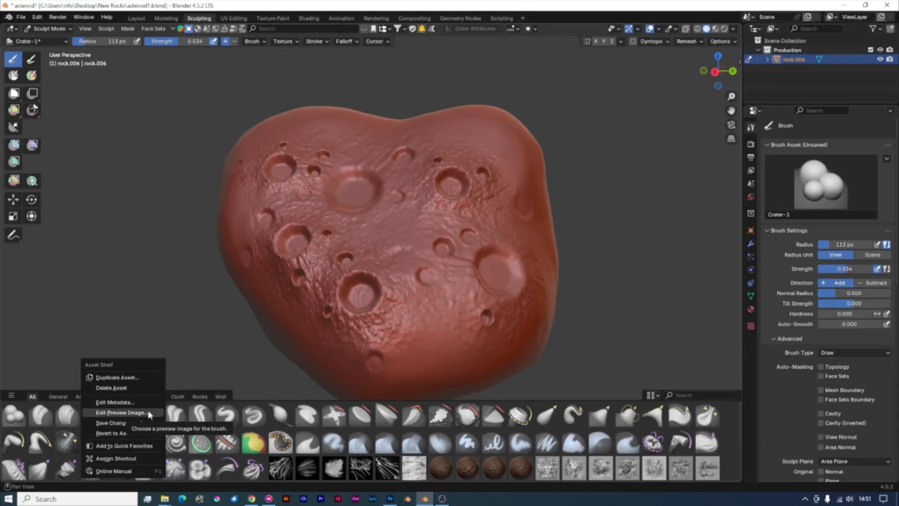
click(126, 412)
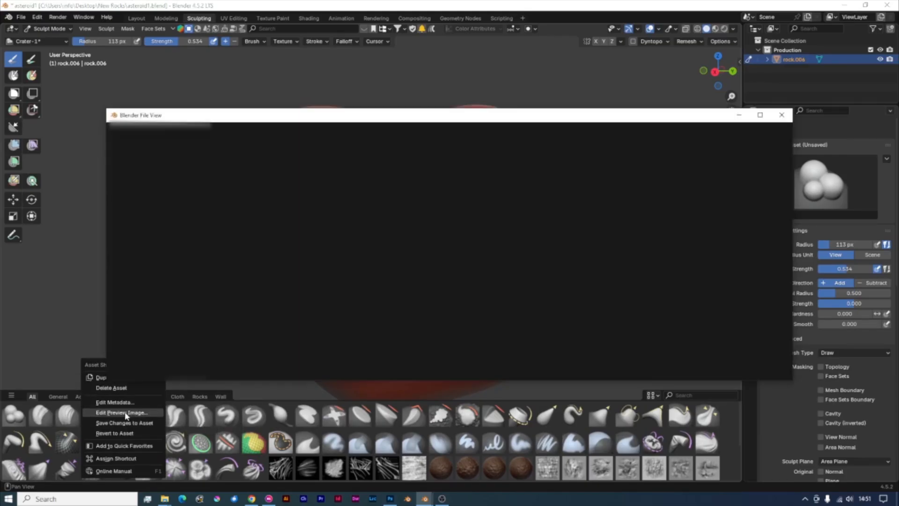
click(442, 180)
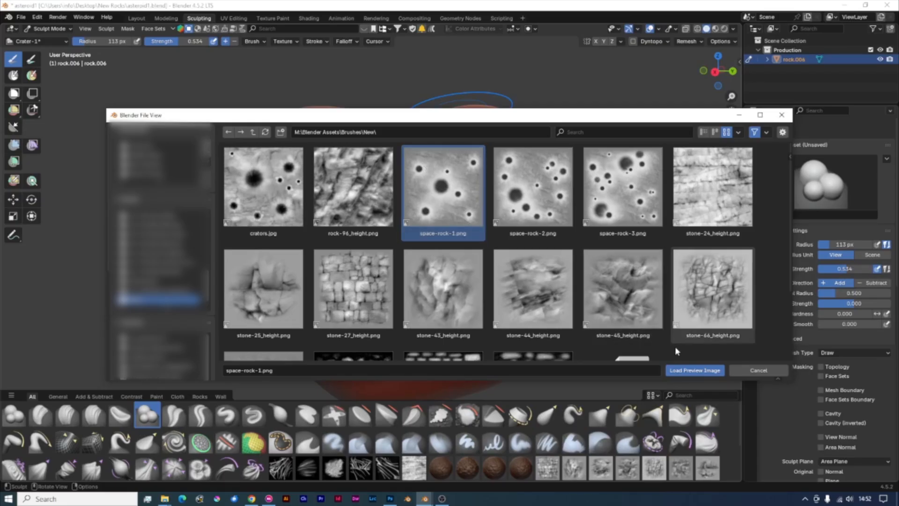
click(689, 371)
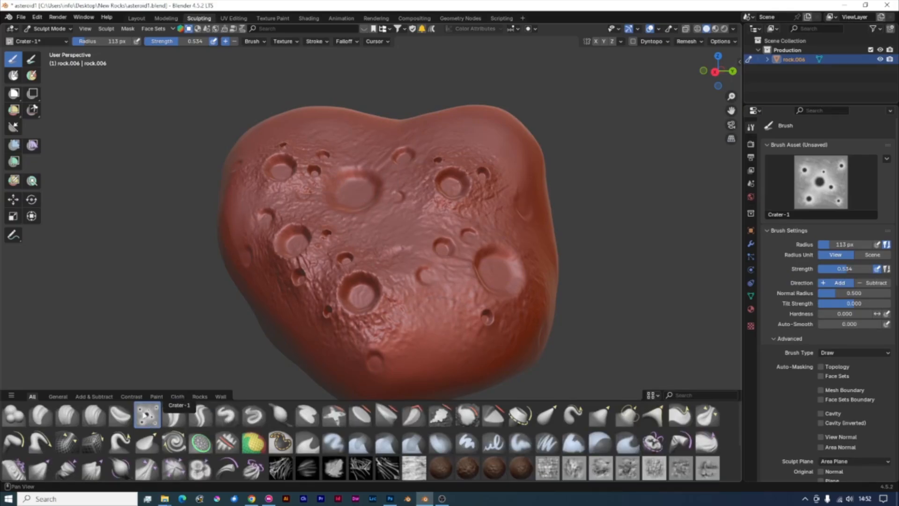
right_click(146, 414)
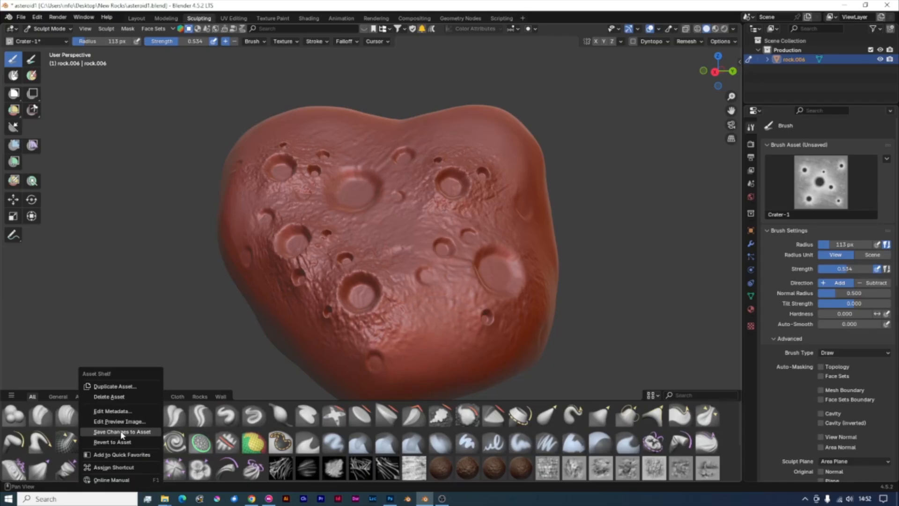
click(120, 432)
- Duplicate the Crater-1 brush as a new asset named Crater-2b and give it its own copy of the texture
right_click(143, 413)
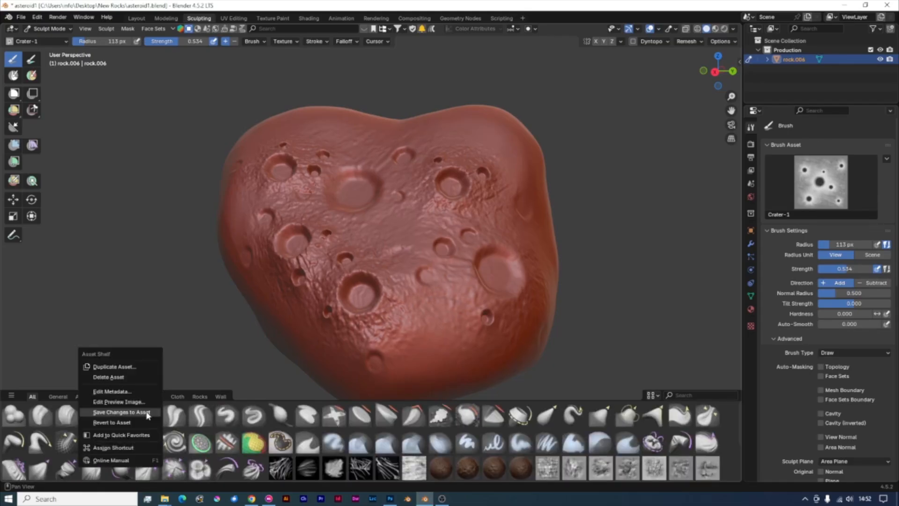
click(131, 369)
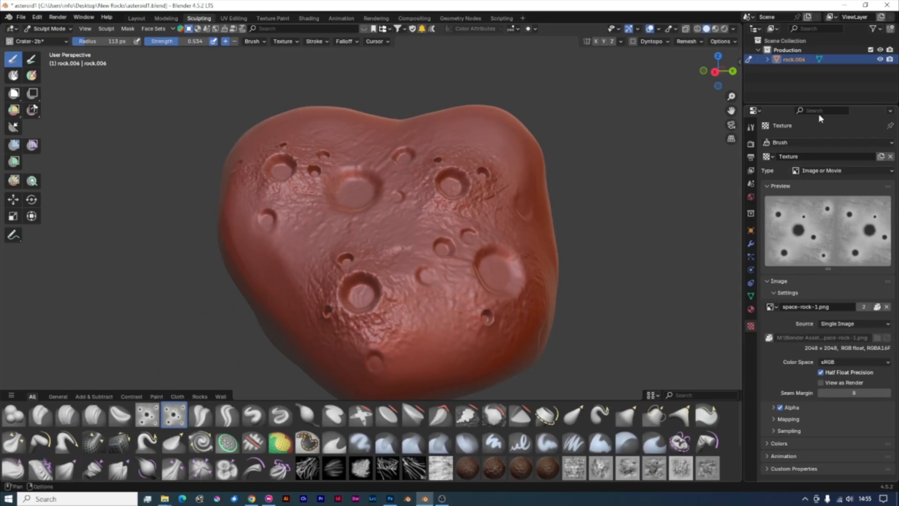
click(880, 157)
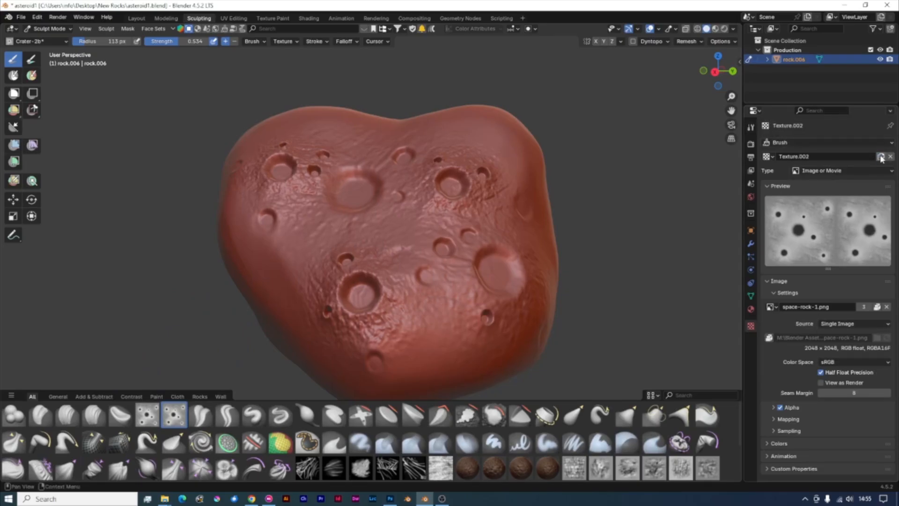
- Replace the image in the Crater-2b brush's texture with space-rock-2.png
click(886, 307)
click(867, 307)
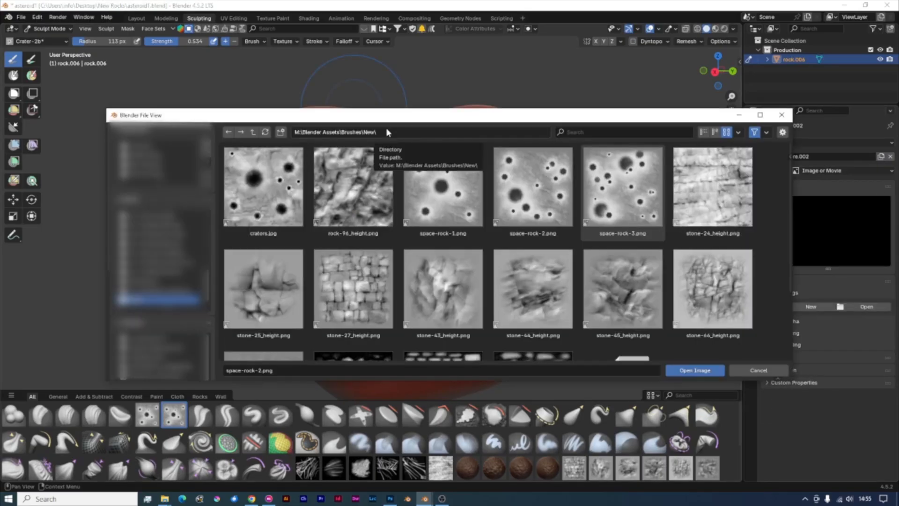
click(554, 177)
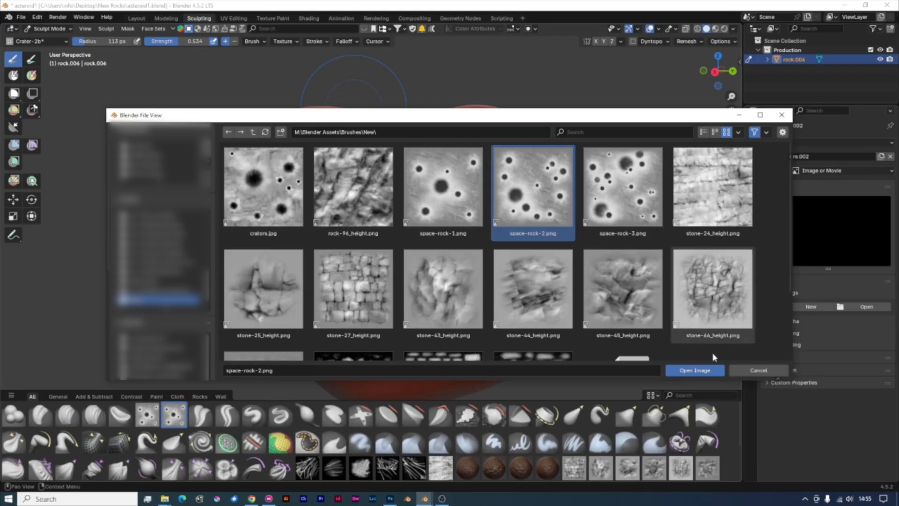
click(699, 373)
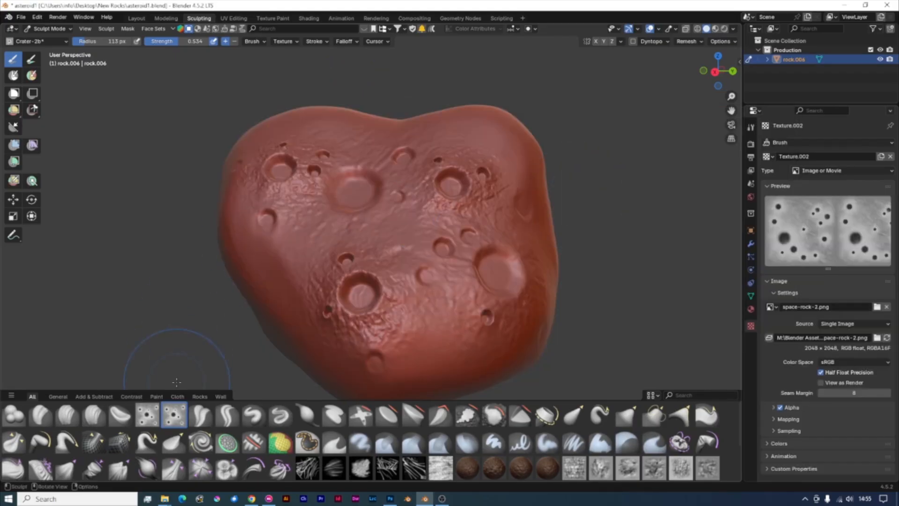
- Set space-rock-2.png as the Crater-2b brush's preview image and save the changes to the brush asset
right_click(173, 413)
click(159, 421)
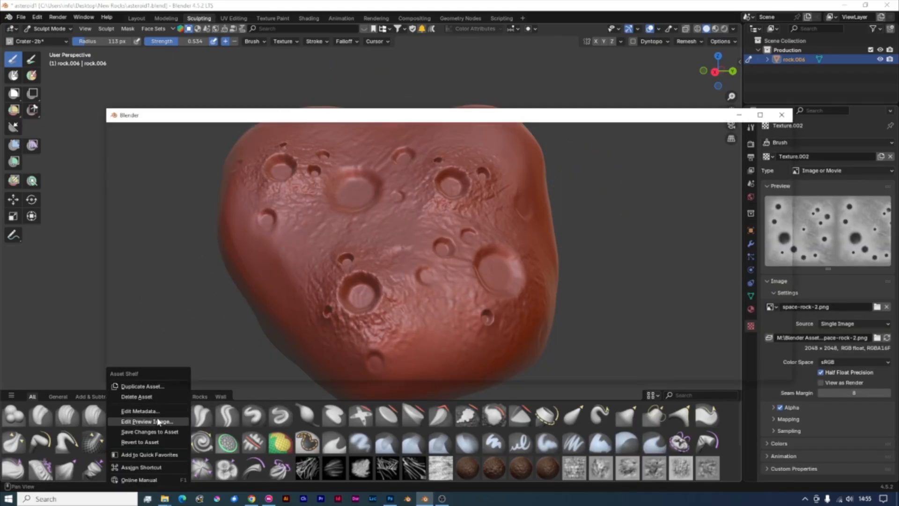
click(513, 236)
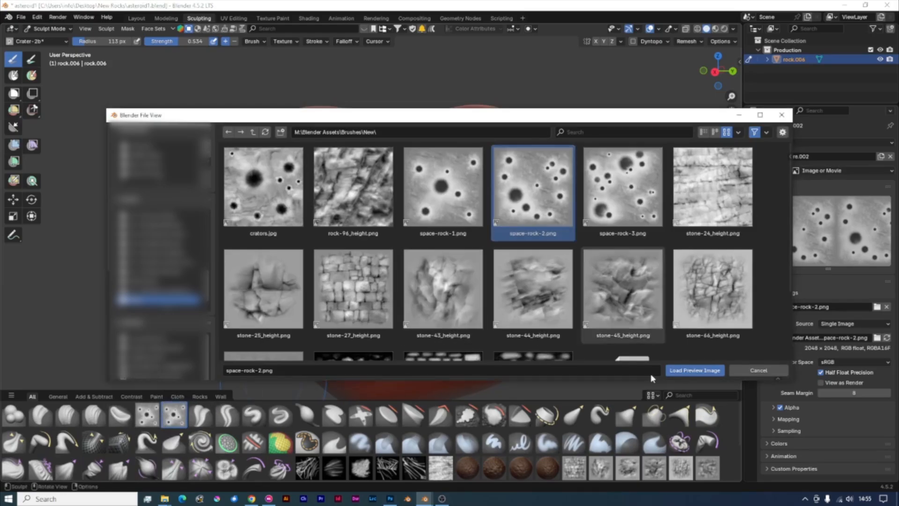
click(696, 370)
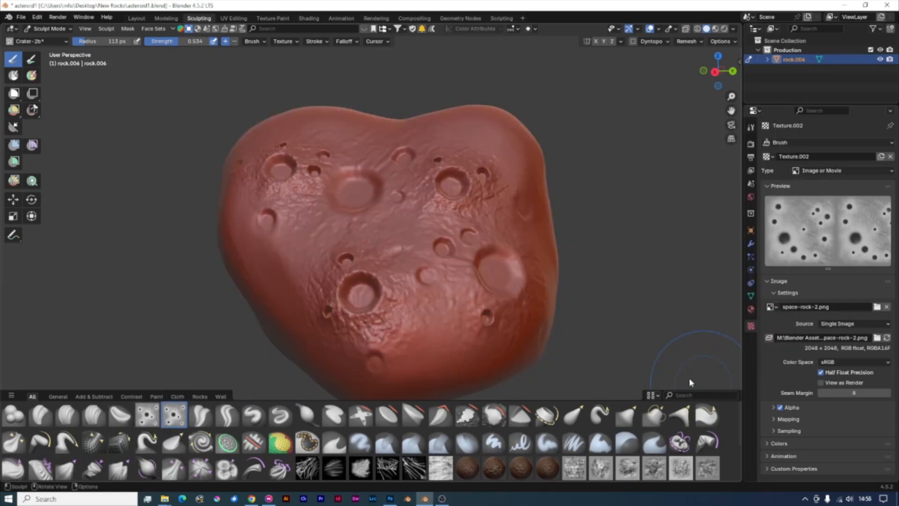
right_click(183, 422)
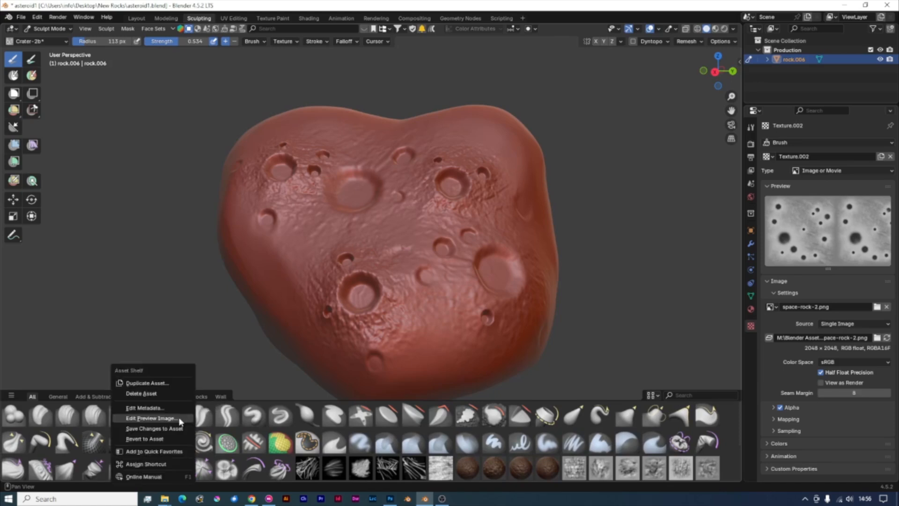
click(171, 429)
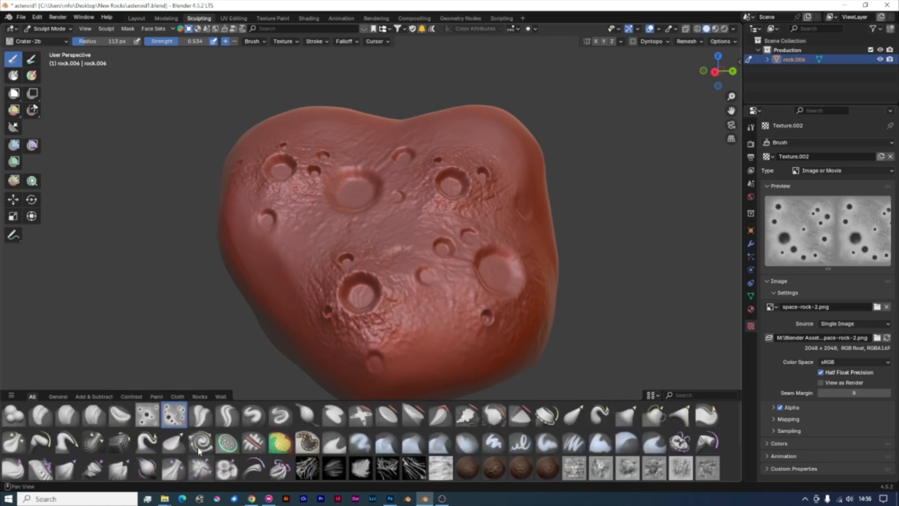
- Duplicate the Crater-2b brush as a new asset named Crater-3 and load space-rock-3.png as its image
right_click(174, 415)
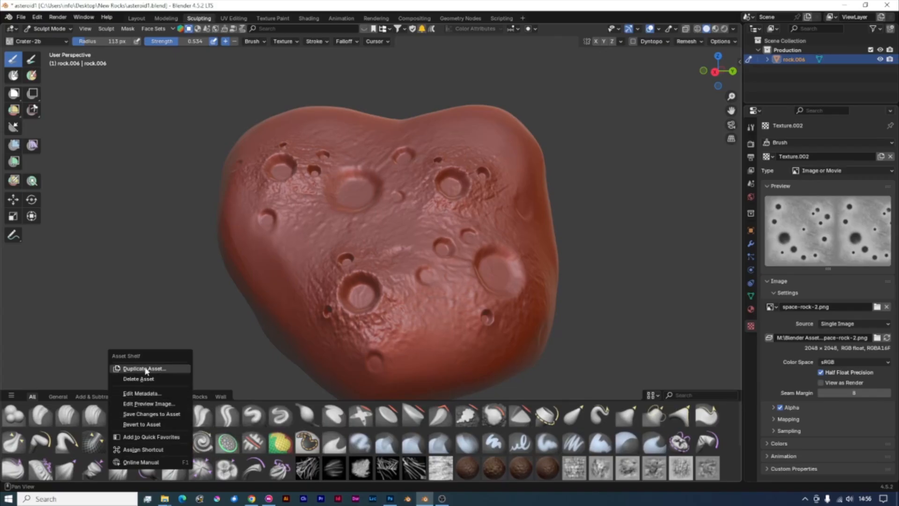
click(146, 369)
click(160, 408)
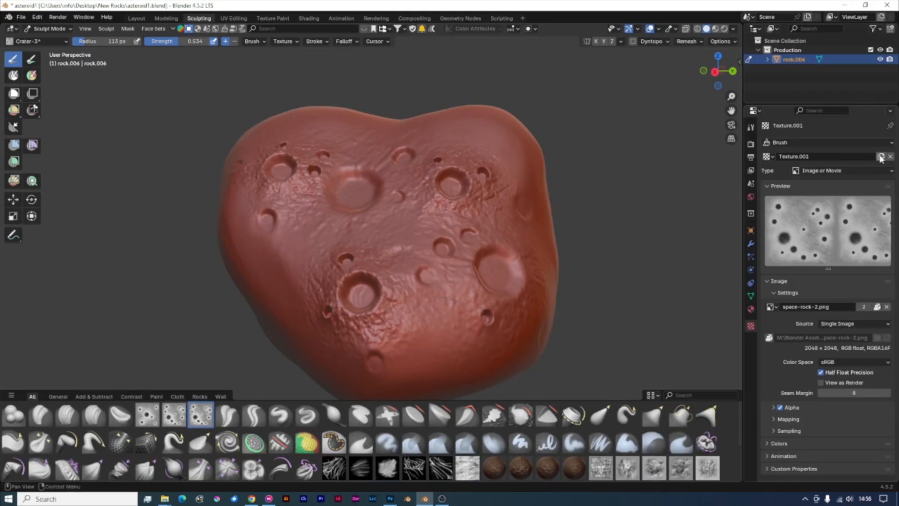
click(887, 307)
click(632, 201)
click(695, 369)
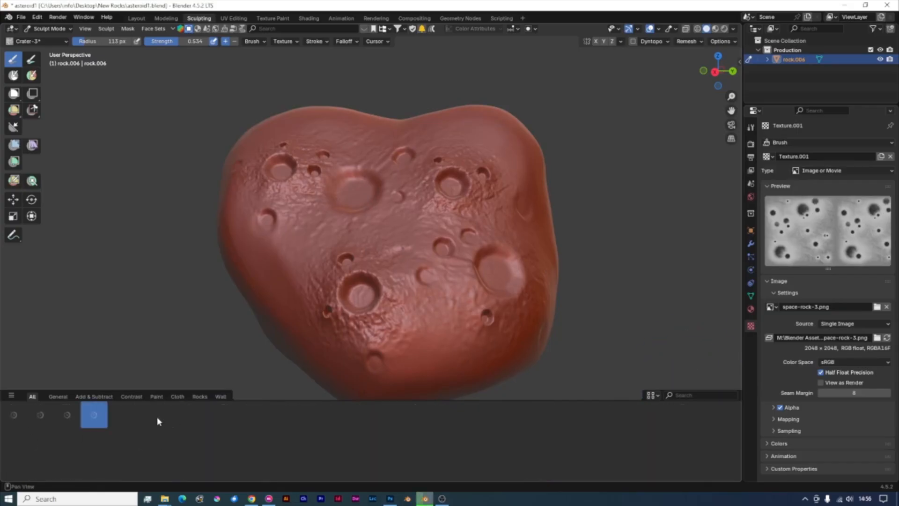
- Filter the brush assets by the word "crater"
click(698, 394)
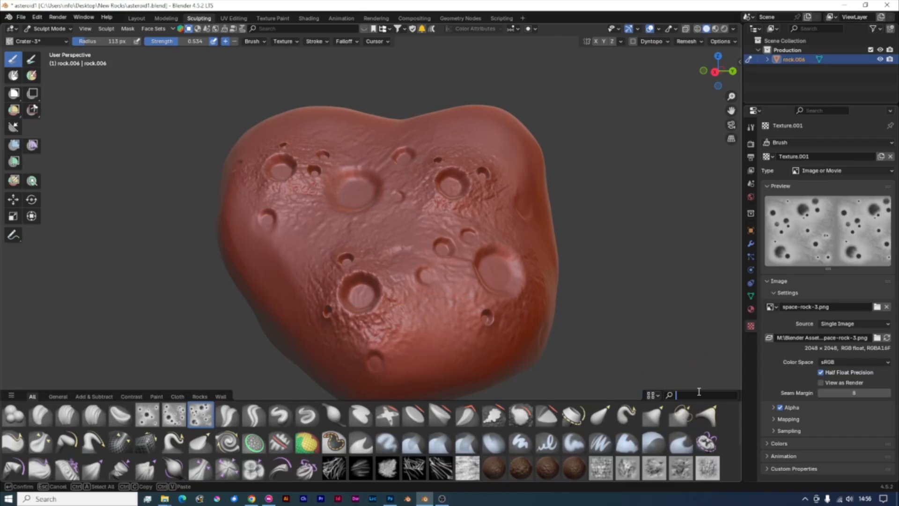
text(cr)
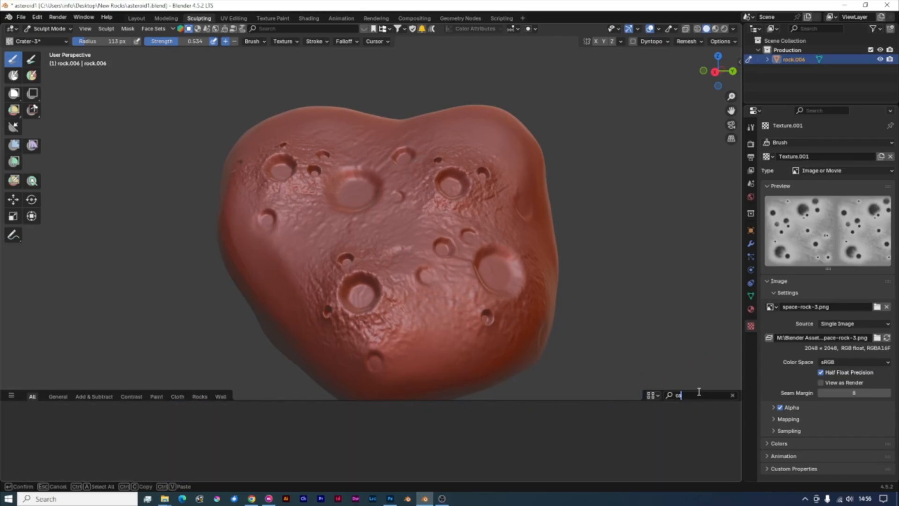
text(ater)
key(Return)
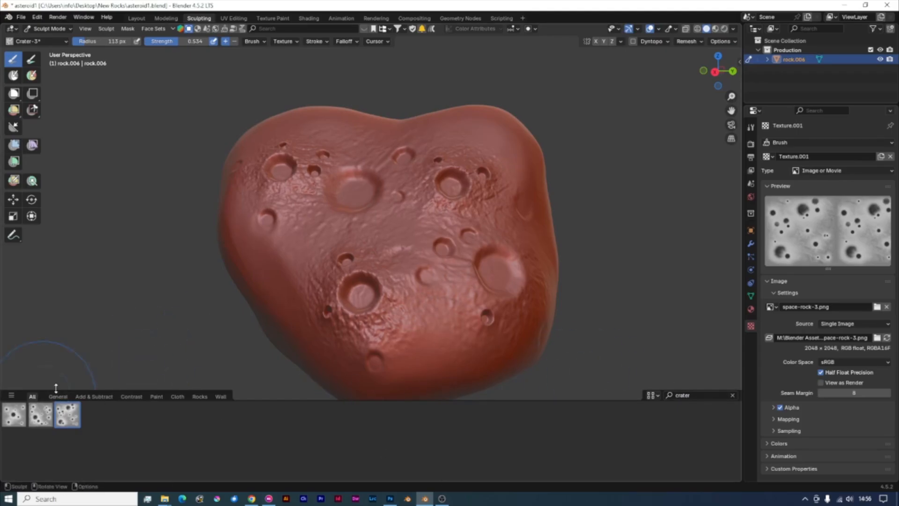
- Stamp two anchored crater groups with the Crater-2b brush on the smooth side and lower front of the rock
middle_drag(289, 282, 151, 374)
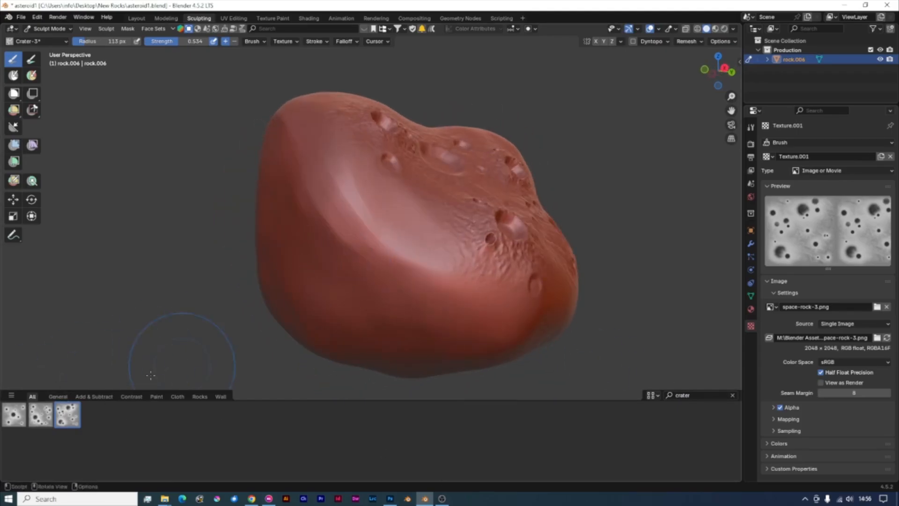
click(44, 414)
mouse_move(407, 217)
mouse_down()
mouse_move(506, 330)
mouse_move(487, 317)
mouse_move(510, 323)
mouse_up()
middle_drag(525, 310, 455, 316)
drag(455, 315, 440, 347)
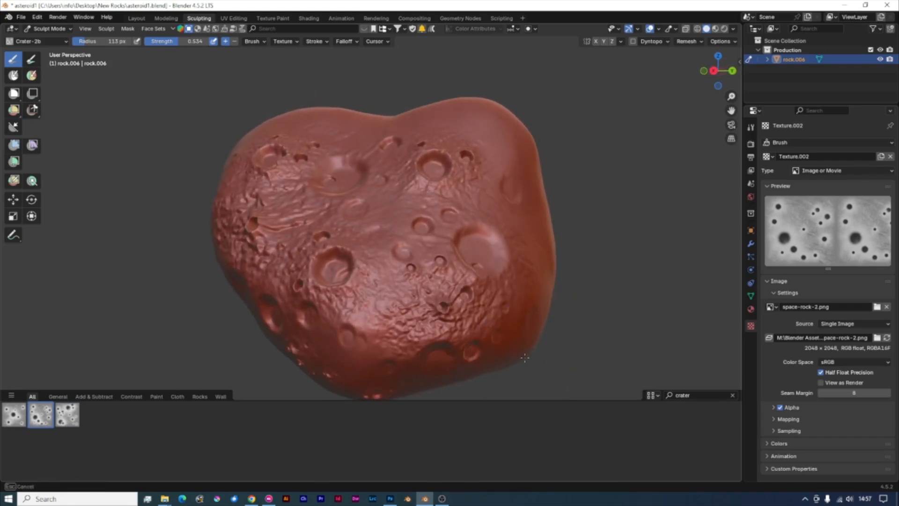
- Lower the Crater-3 brush strength to 0.296 and stamp anchored crater groups on the rock's front and upper edge
click(72, 419)
click(397, 200)
middle_drag(436, 243, 439, 275)
drag(177, 42, 162, 42)
mouse_move(527, 194)
mouse_down()
mouse_move(588, 184)
mouse_move(673, 221)
mouse_up()
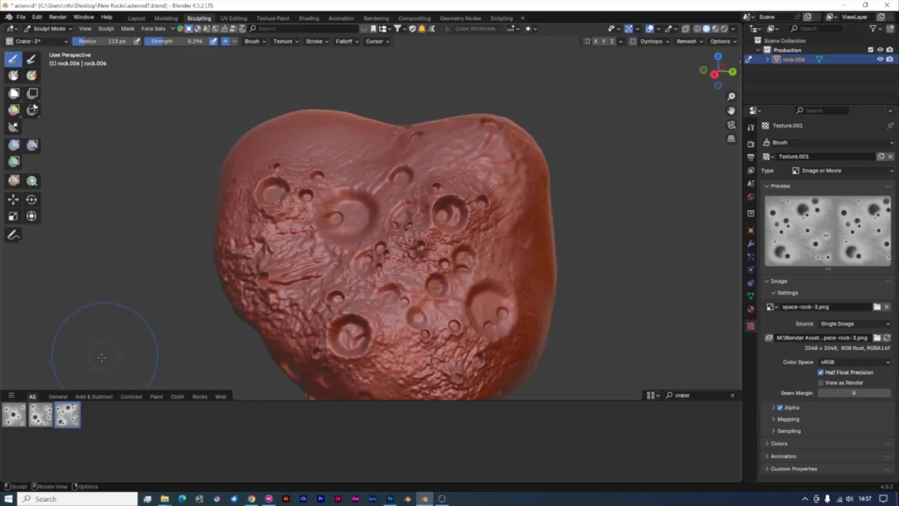
- Set the Crater-2b brush strength to 0.347 and stamp two anchored crater groups on bare areas around the rock
click(43, 418)
middle_drag(338, 262, 405, 264)
drag(180, 41, 167, 41)
drag(297, 207, 492, 290)
mouse_move(449, 290)
middle_down()
mouse_move(529, 299)
mouse_move(416, 307)
middle_up()
drag(485, 288, 578, 180)
middle_drag(561, 196, 491, 201)
- Stamp three anchored crater groups on the remaining smooth sides of the rock with the Crater-1 brush
click(15, 415)
middle_drag(497, 202, 340, 190)
drag(302, 170, 409, 265)
middle_drag(356, 187, 424, 165)
middle_drag(423, 220, 342, 178)
drag(421, 267, 300, 215)
drag(261, 304, 164, 347)
- Stamp two more anchored crater groups with Crater-2b and one with Crater-3 on other bare sides of the rock
click(41, 415)
drag(355, 206, 239, 233)
middle_drag(252, 222, 456, 188)
drag(440, 186, 516, 296)
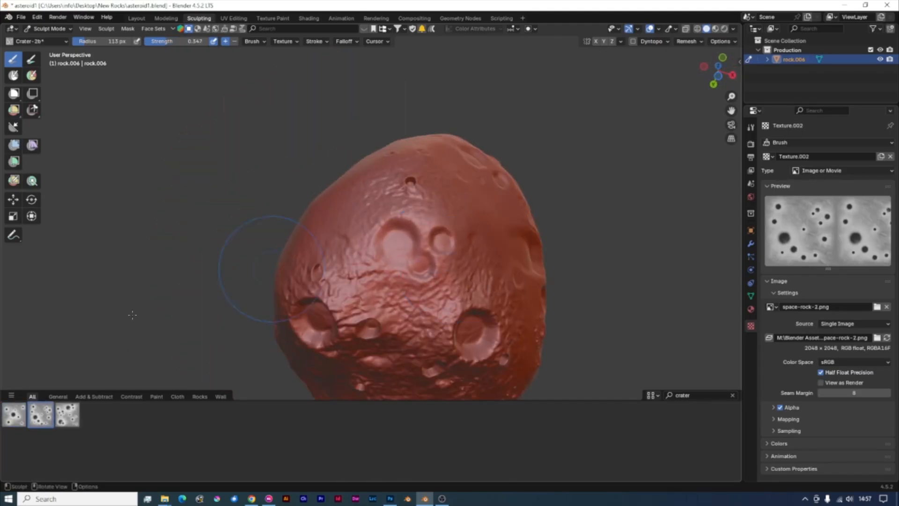
click(62, 422)
mouse_move(358, 227)
middle_down()
mouse_move(417, 239)
mouse_move(435, 269)
middle_up()
drag(417, 251, 541, 296)
mouse_move(543, 307)
middle_down()
mouse_move(504, 337)
mouse_move(562, 336)
middle_up()
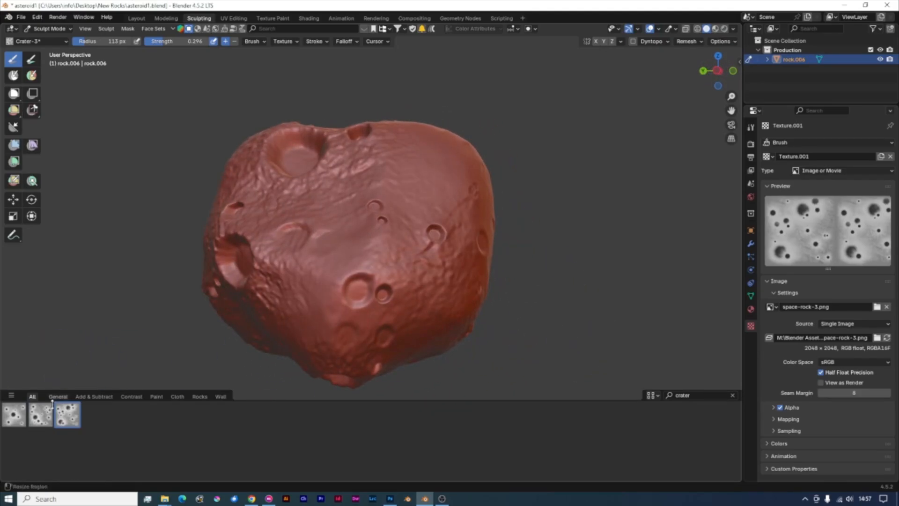
- Return to the Crater-2b brush and stamp further crater groups across the smooth back and ends of the rock
click(41, 414)
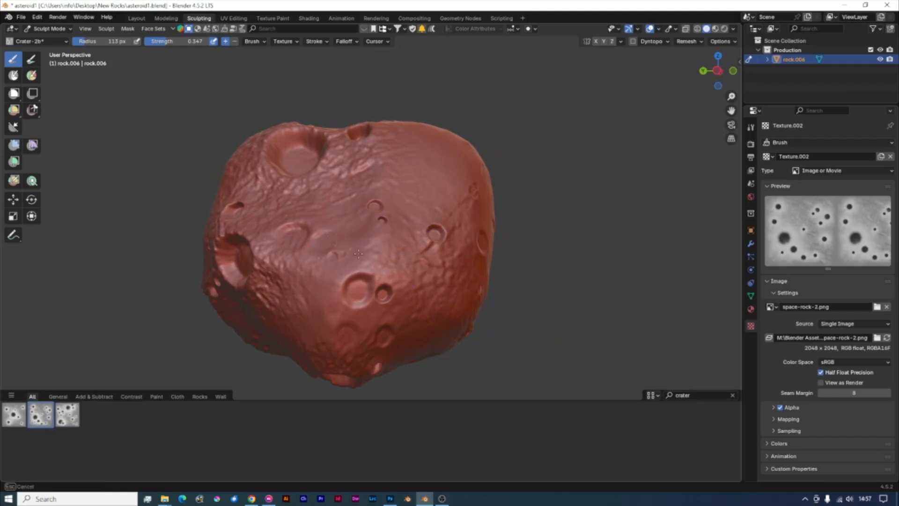
mouse_move(451, 181)
middle_down()
mouse_move(426, 212)
mouse_move(485, 212)
middle_up()
drag(410, 133, 412, 124)
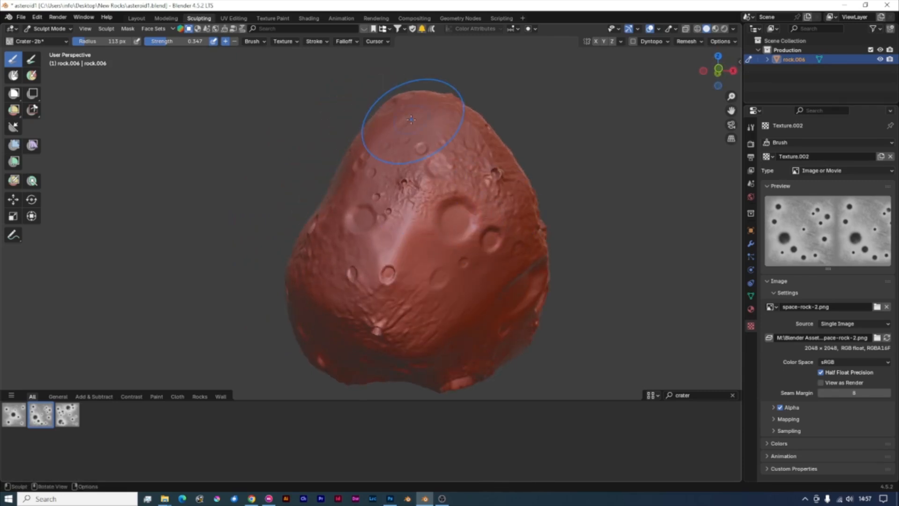
drag(426, 247, 456, 281)
middle_drag(505, 299, 431, 237)
drag(395, 202, 398, 206)
- Stamp several small, dense crater clusters on the rock's surface with the Crater-3 brush
click(67, 414)
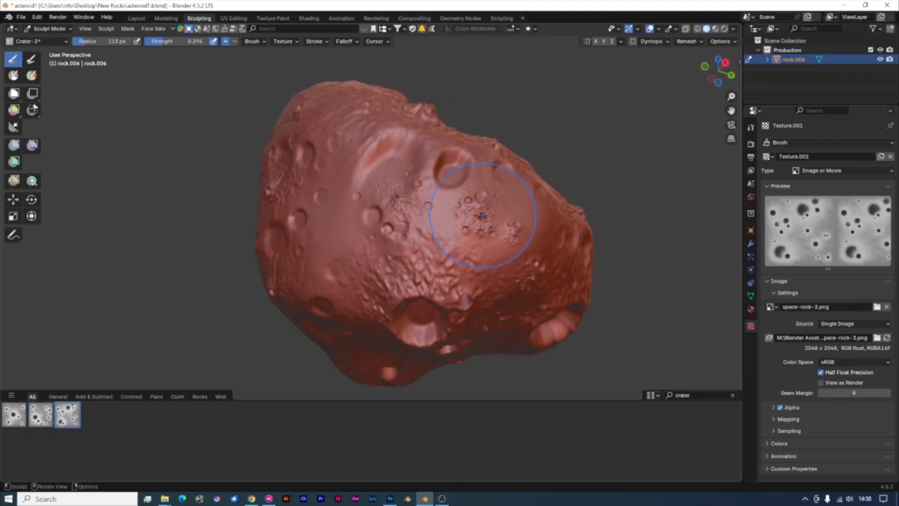
middle_drag(581, 248, 468, 237)
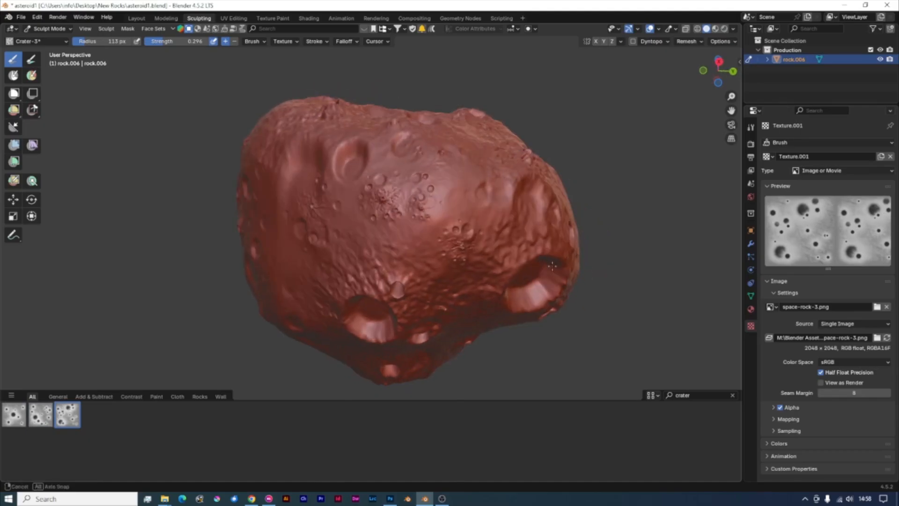
scroll(411, 236, up, 4)
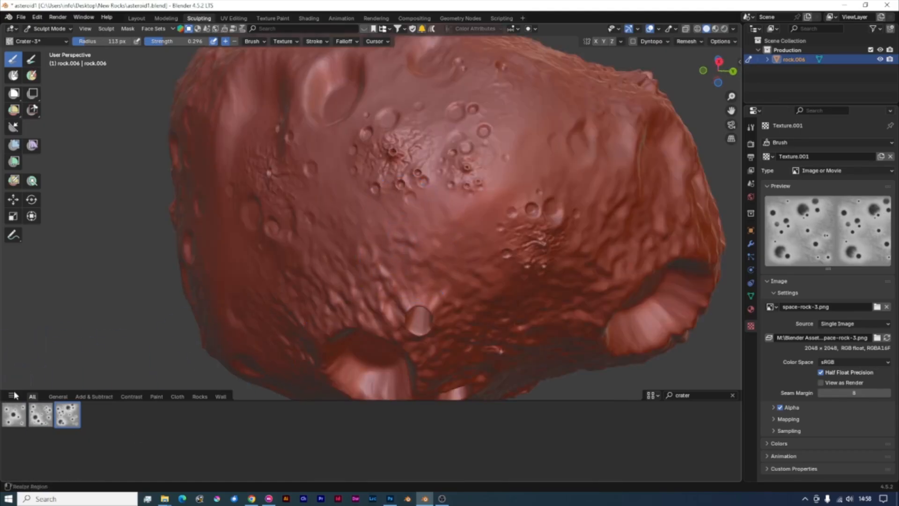
- Clear the brush filter and smooth away one dense small-crater cluster with the Smooth brush
click(733, 396)
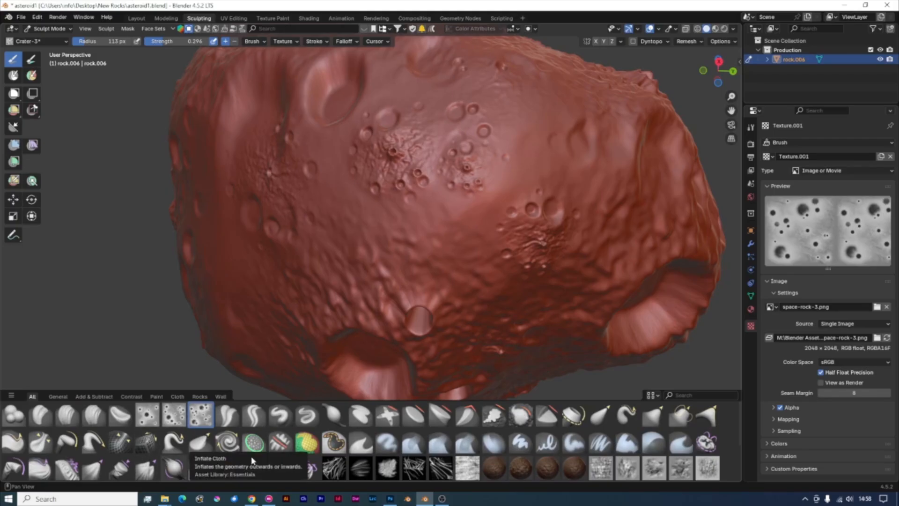
click(521, 416)
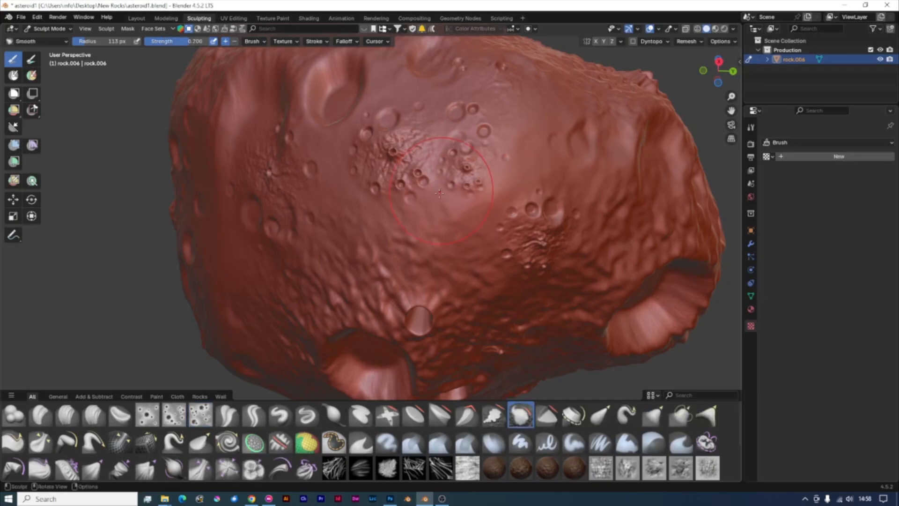
drag(398, 142, 396, 148)
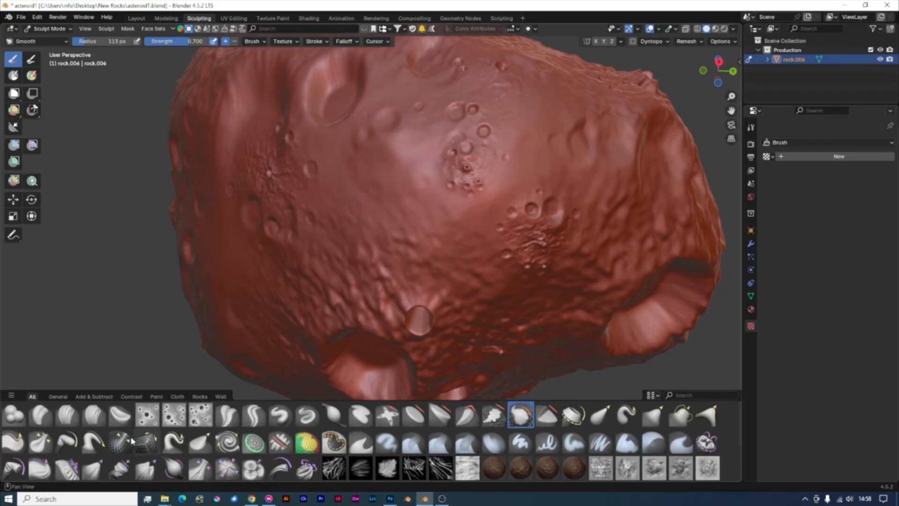
- Stamp a larger Crater-3 group over the smoothed area and soften a nearby rough spot
click(200, 417)
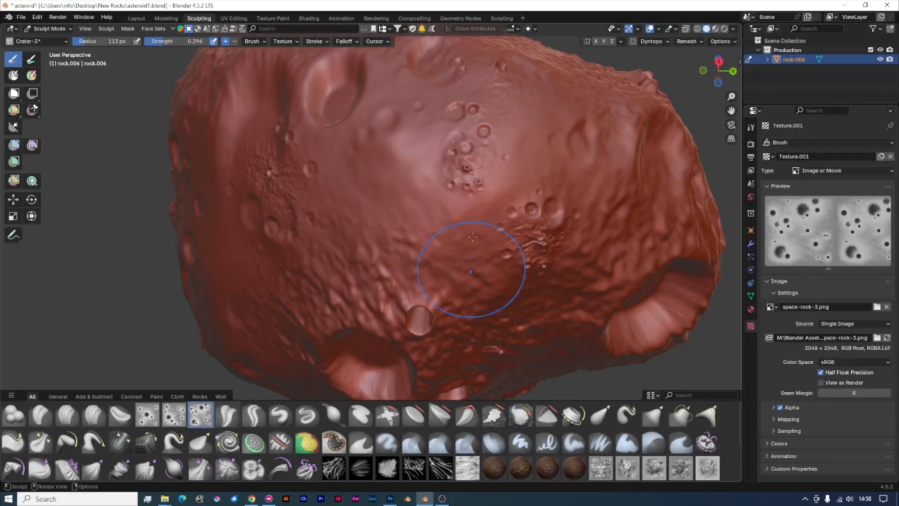
mouse_move(381, 140)
mouse_down()
mouse_move(374, 150)
mouse_move(453, 214)
mouse_up()
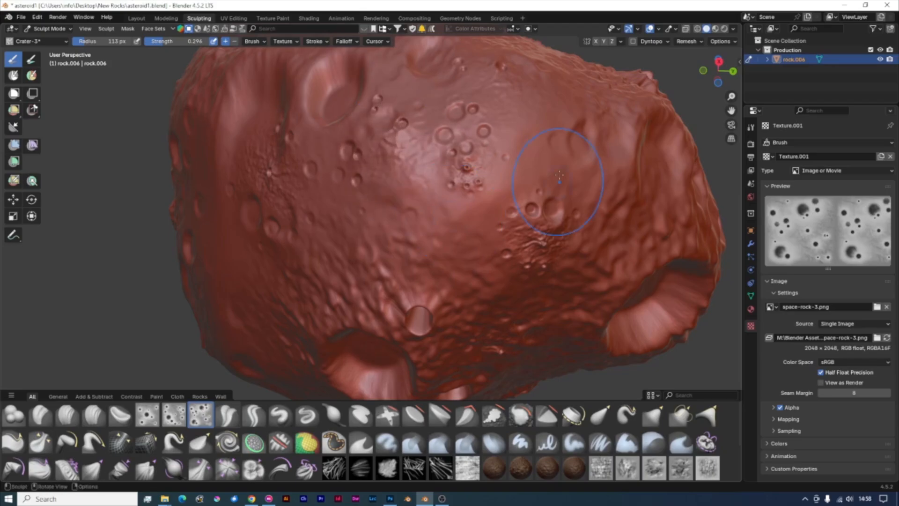
mouse_move(520, 216)
middle_down()
mouse_move(263, 311)
mouse_move(451, 274)
mouse_move(508, 234)
mouse_move(478, 257)
mouse_move(435, 257)
middle_up()
scroll(263, 311, down, 2)
scroll(414, 260, up, 5)
mouse_move(396, 182)
shift+mouse_down()
mouse_move(388, 167)
mouse_move(370, 169)
shift+mouse_up()
scroll(342, 361, down, 5)
- Soften two more overly rough crater areas around the rock and switch back to the Crater-2b brush
mouse_move(341, 360)
middle_down()
mouse_move(405, 331)
mouse_move(419, 281)
middle_up()
scroll(419, 281, up, 4)
click(494, 416)
drag(449, 262, 373, 302)
click(174, 416)
scroll(373, 281, down, 5)
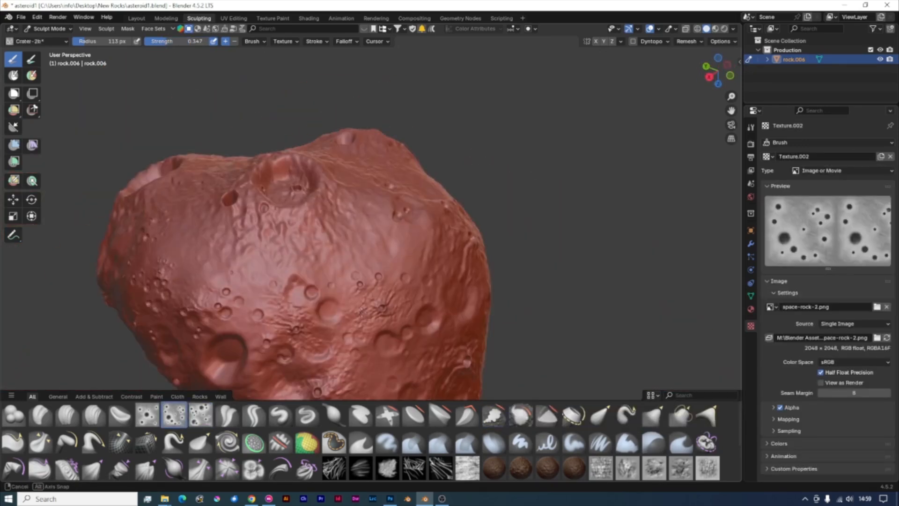
middle_drag(299, 188, 403, 243)
scroll(403, 243, up, 4)
click(494, 415)
drag(462, 183, 496, 211)
click(174, 416)
- Stamp a final anchored Crater-2b group on a sparse side of the rock and check the result
mouse_move(375, 262)
middle_down()
mouse_move(516, 192)
mouse_move(421, 187)
mouse_move(346, 164)
mouse_move(385, 286)
mouse_move(320, 266)
mouse_move(224, 304)
middle_up()
scroll(515, 193, down, 3)
click(357, 126)
scroll(370, 272, down, 3)
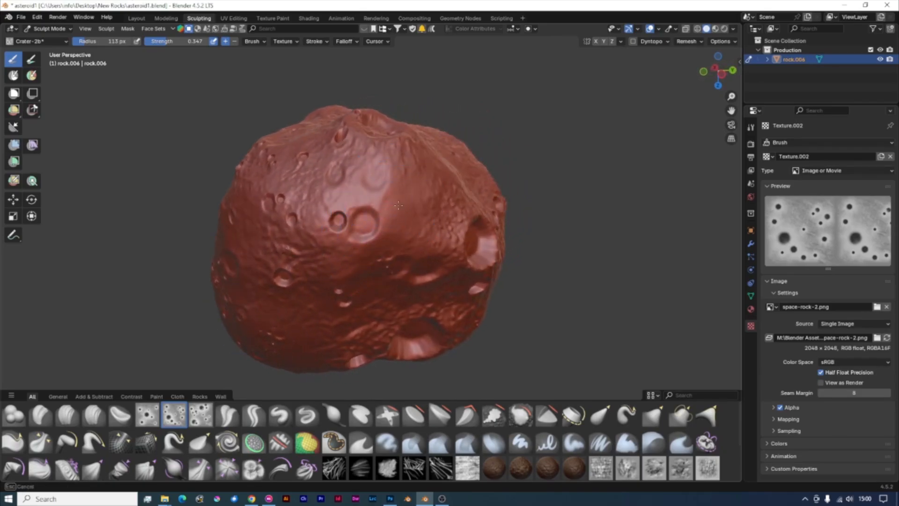
mouse_move(431, 253)
middle_down()
mouse_move(465, 261)
mouse_move(415, 294)
middle_up()
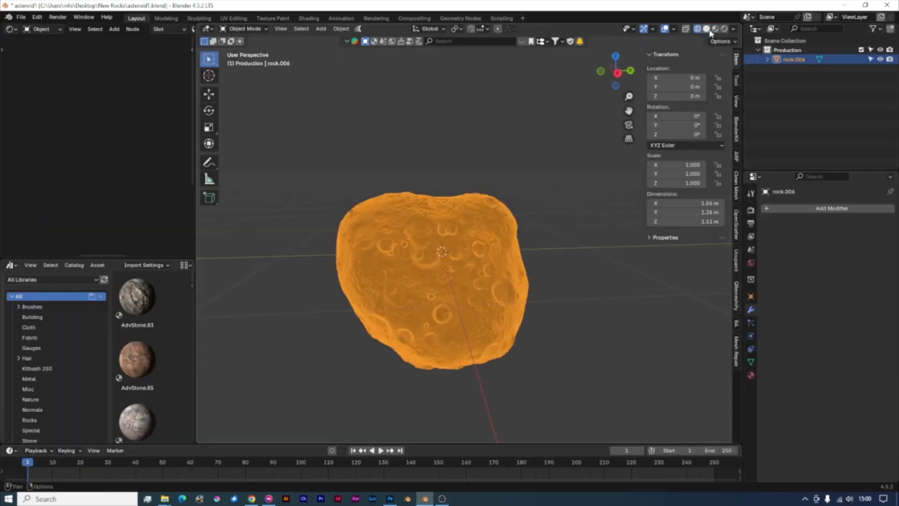
- Show the rock in Material Preview shading and inspect its craters up close from several angles
click(715, 29)
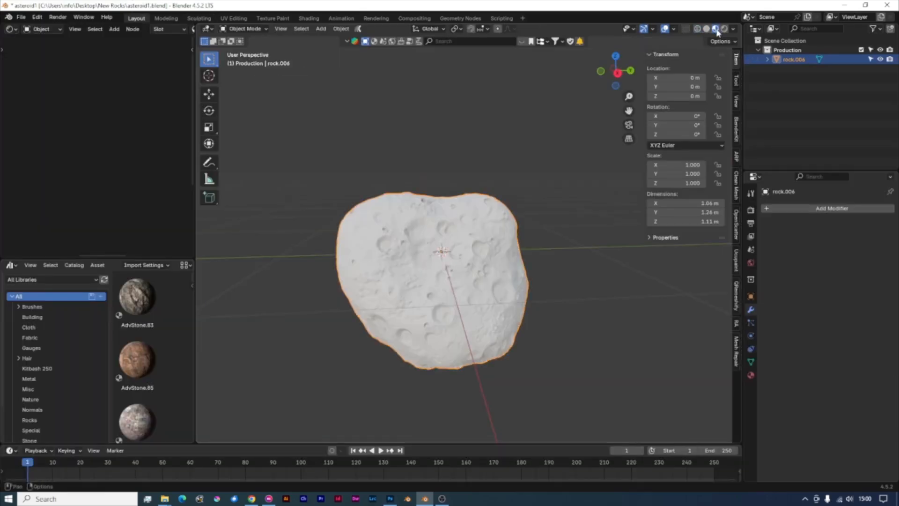
middle_drag(550, 262, 536, 322)
scroll(536, 323, up, 6)
middle_drag(581, 251, 452, 210)
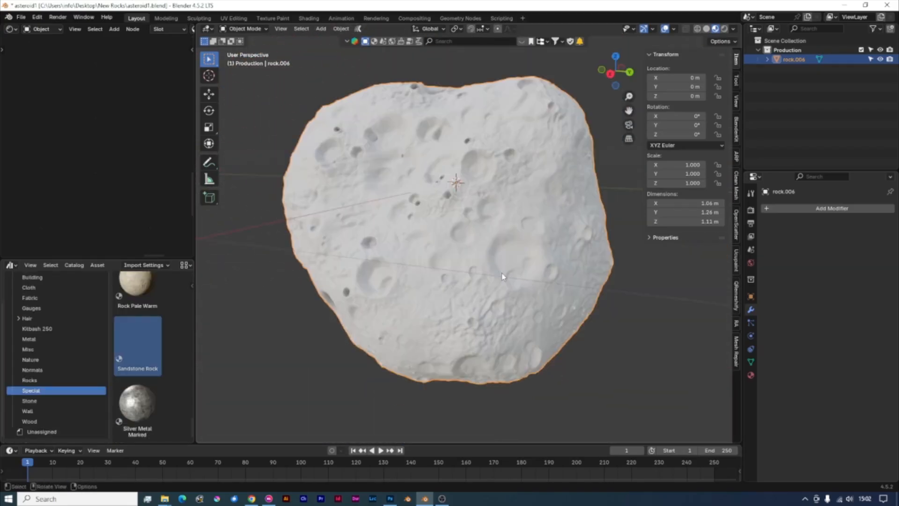
- Apply the Sandstone Rock material from the Special asset catalog to the rock
drag(192, 340, 433, 256)
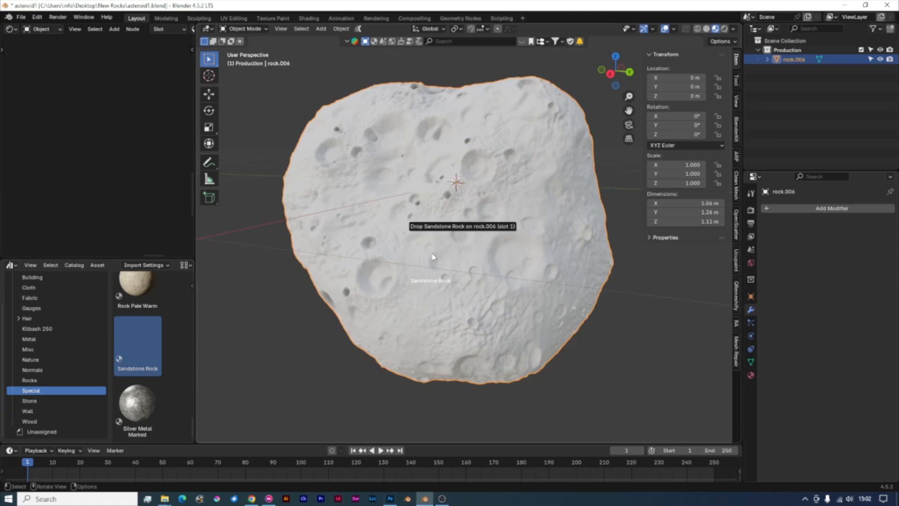
drag(432, 257, 432, 256)
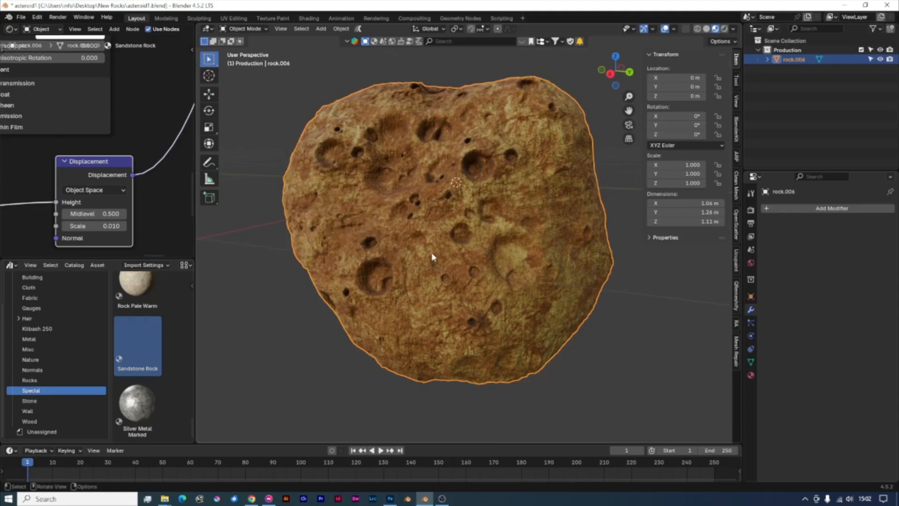
middle_drag(432, 256, 428, 278)
- Lower the saturation of the brown stop at position 0.230 in the base colour's Color Ramp to about 0.58
middle_drag(152, 139, 131, 74)
scroll(109, 139, down, 4)
scroll(108, 139, down, 4)
middle_drag(38, 70, 115, 174)
scroll(110, 171, up, 10)
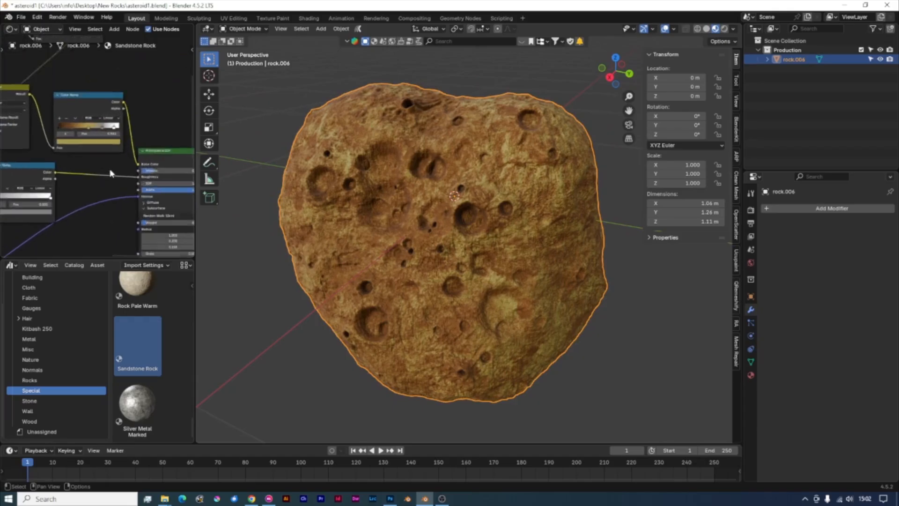
click(49, 113)
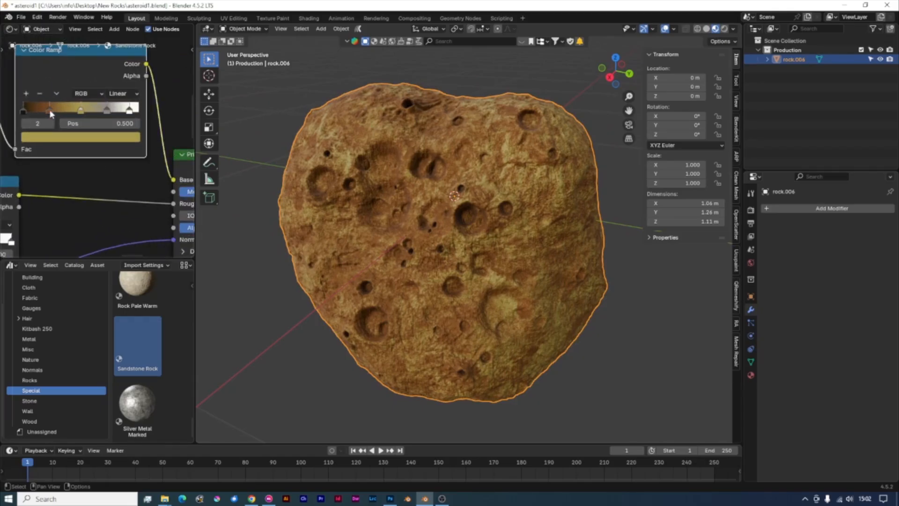
click(50, 111)
click(62, 137)
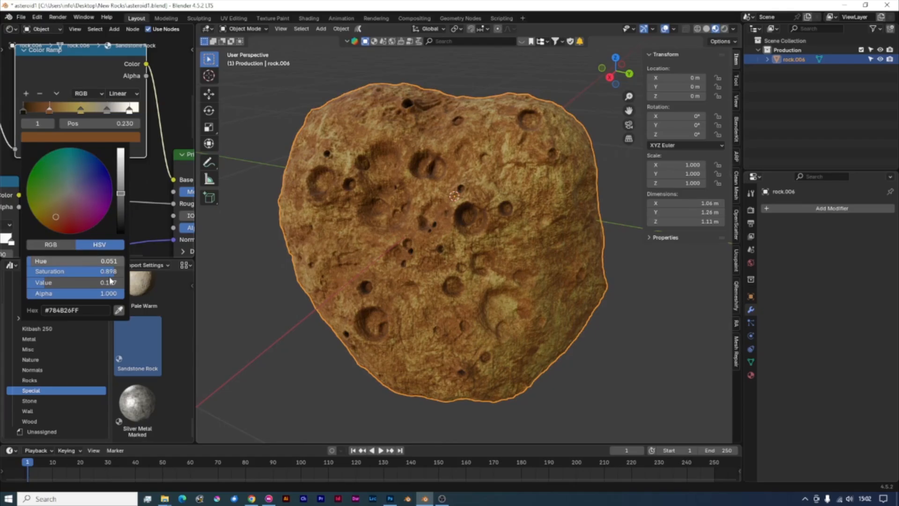
drag(117, 274, 84, 273)
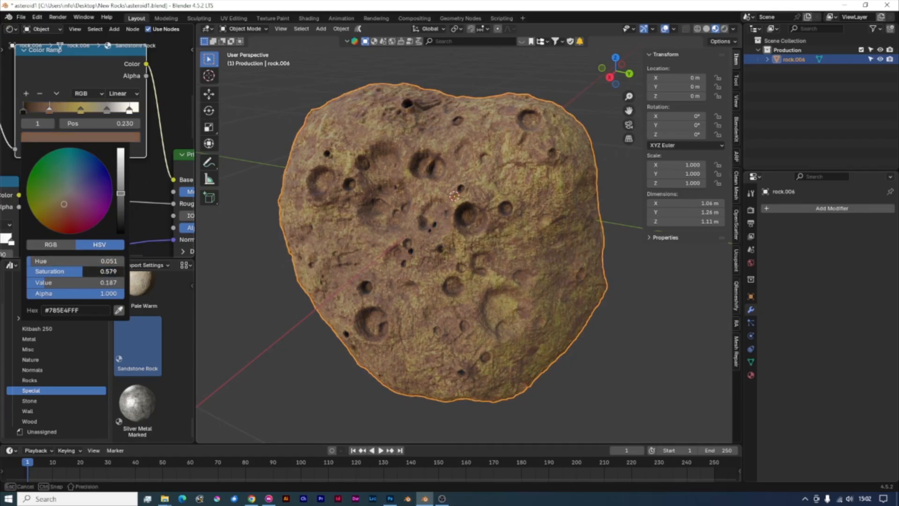
- Desaturate the yellow stop at position 0.500 of the same Color Ramp to a greyish beige
click(80, 109)
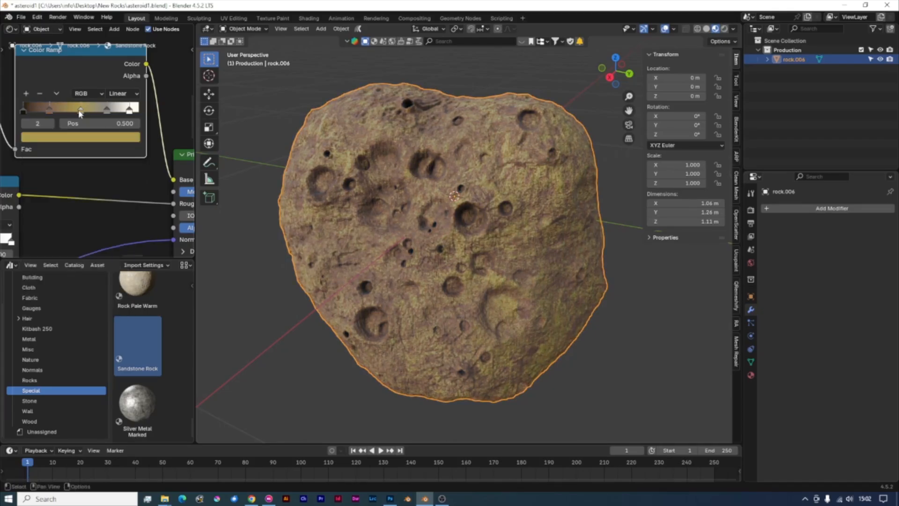
click(78, 138)
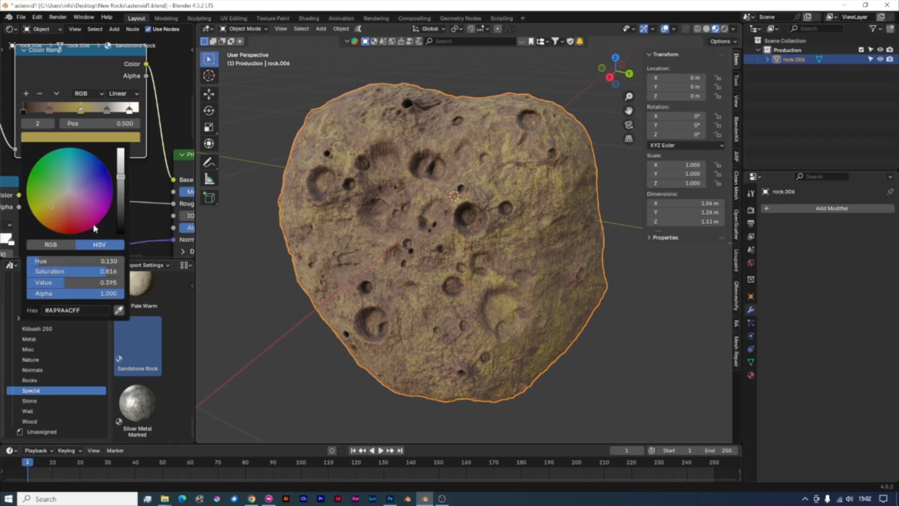
drag(108, 272, 66, 274)
- Show the rock in Rendered shading and inspect its recoloured surface and craters from several angles and distances
middle_drag(448, 245, 467, 249)
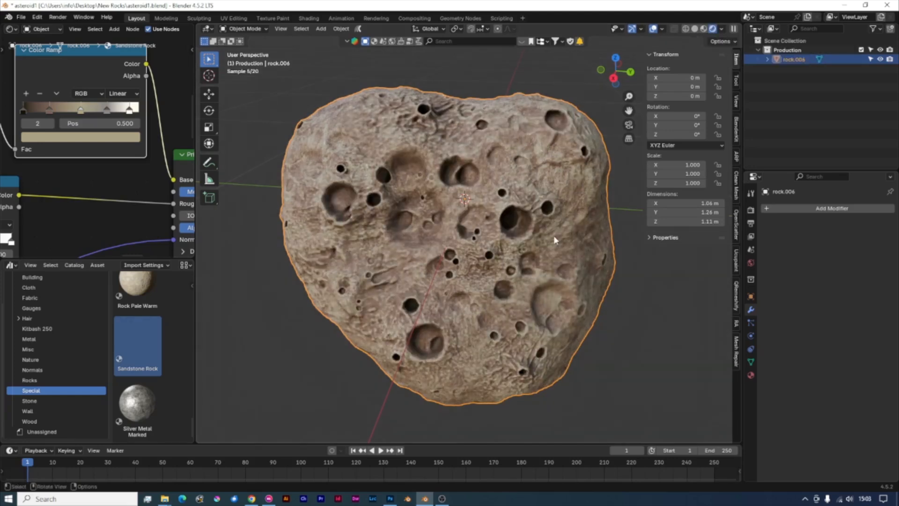
middle_drag(591, 246, 475, 252)
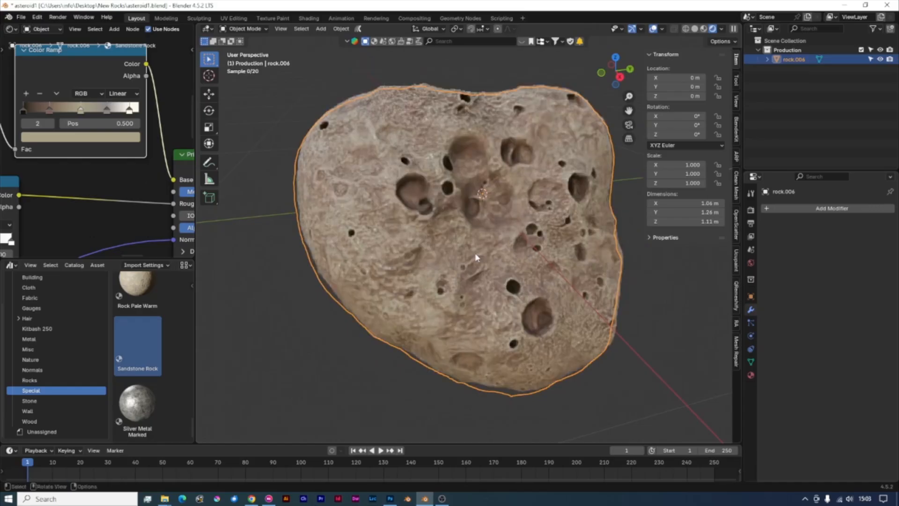
scroll(474, 252, up, 6)
scroll(405, 144, down, 6)
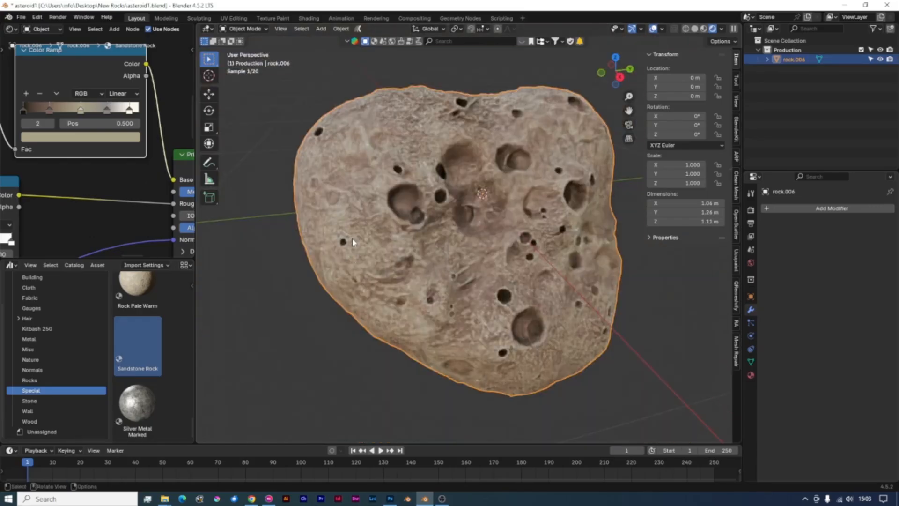
middle_drag(409, 160, 495, 216)
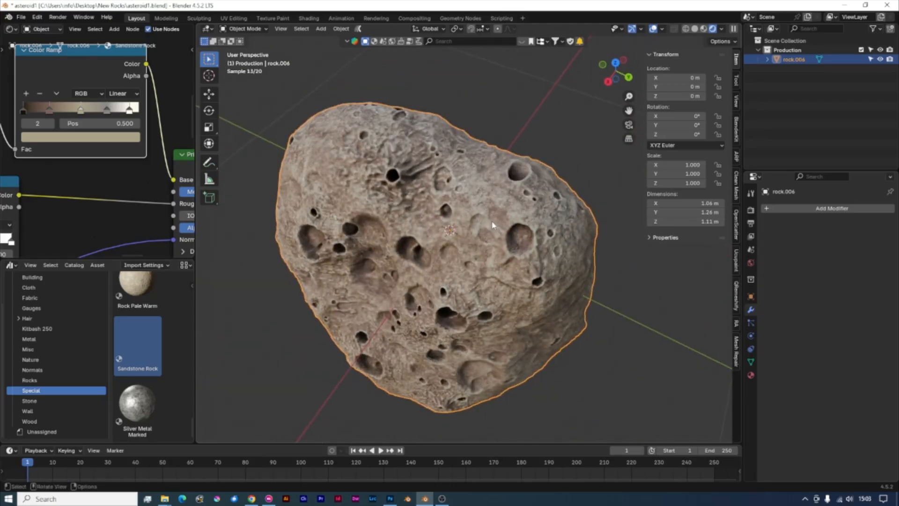